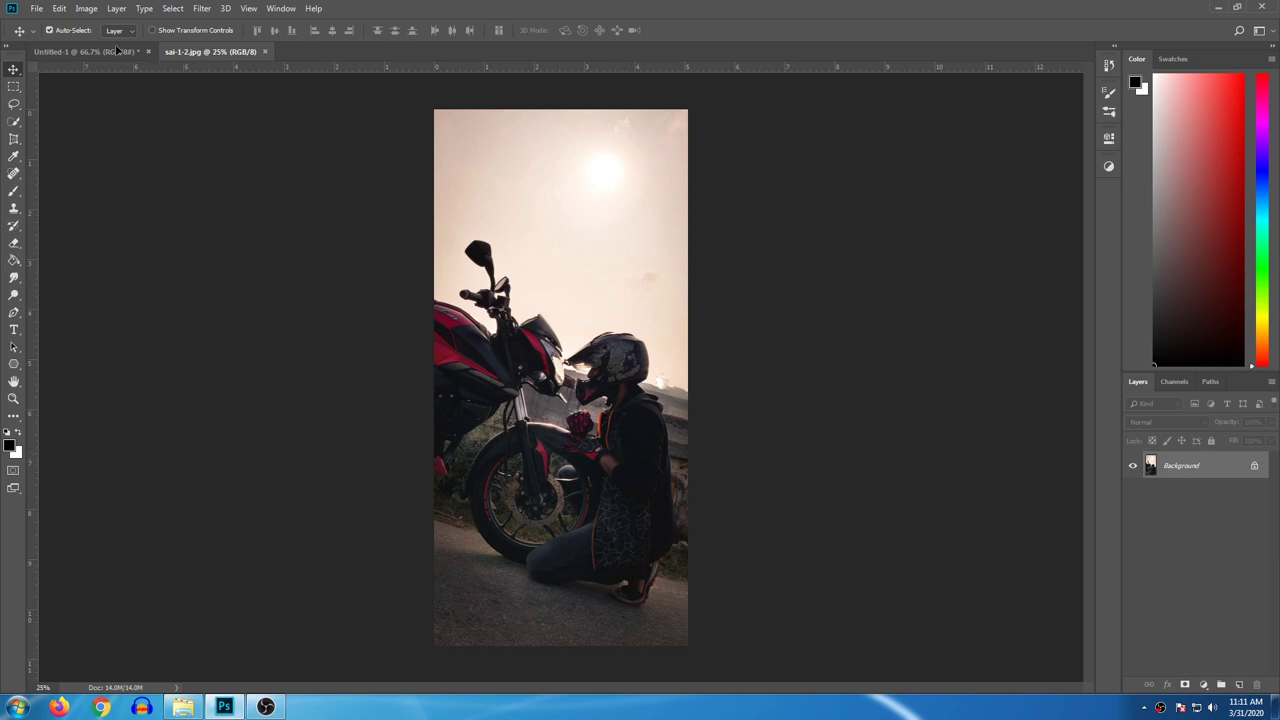
Step: Bring the motorcycle photo into Untitled-1 as Layer 1, scaled to about 50.8% and centred
left_click(115, 52)
left_click_drag(115, 52, 528, 331)
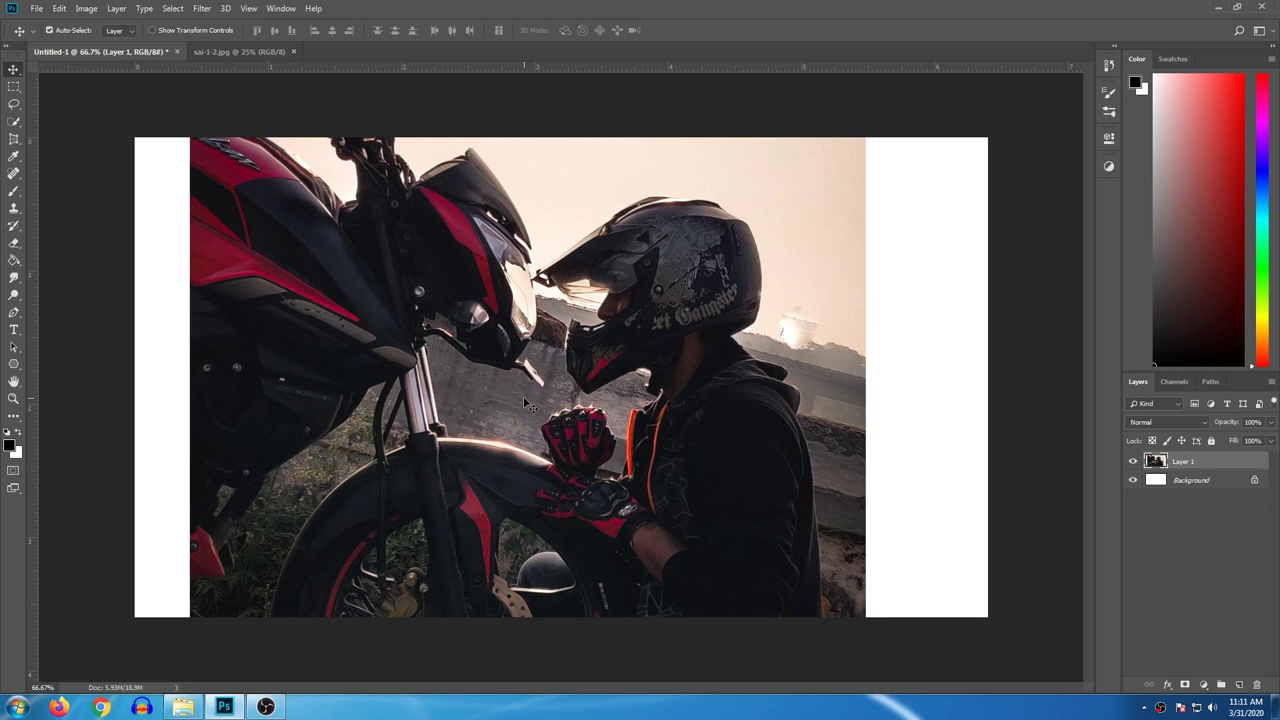
key("ctrl+t")
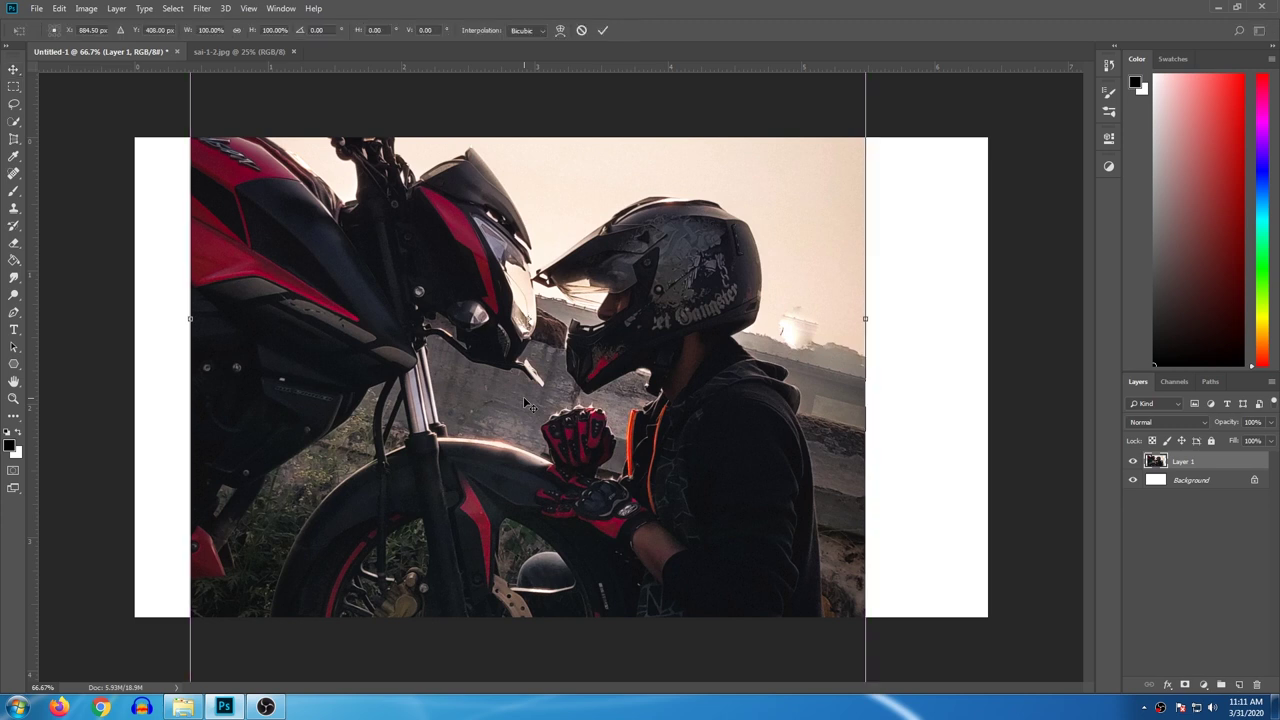
scroll(523, 396, "down", 5, "alt")
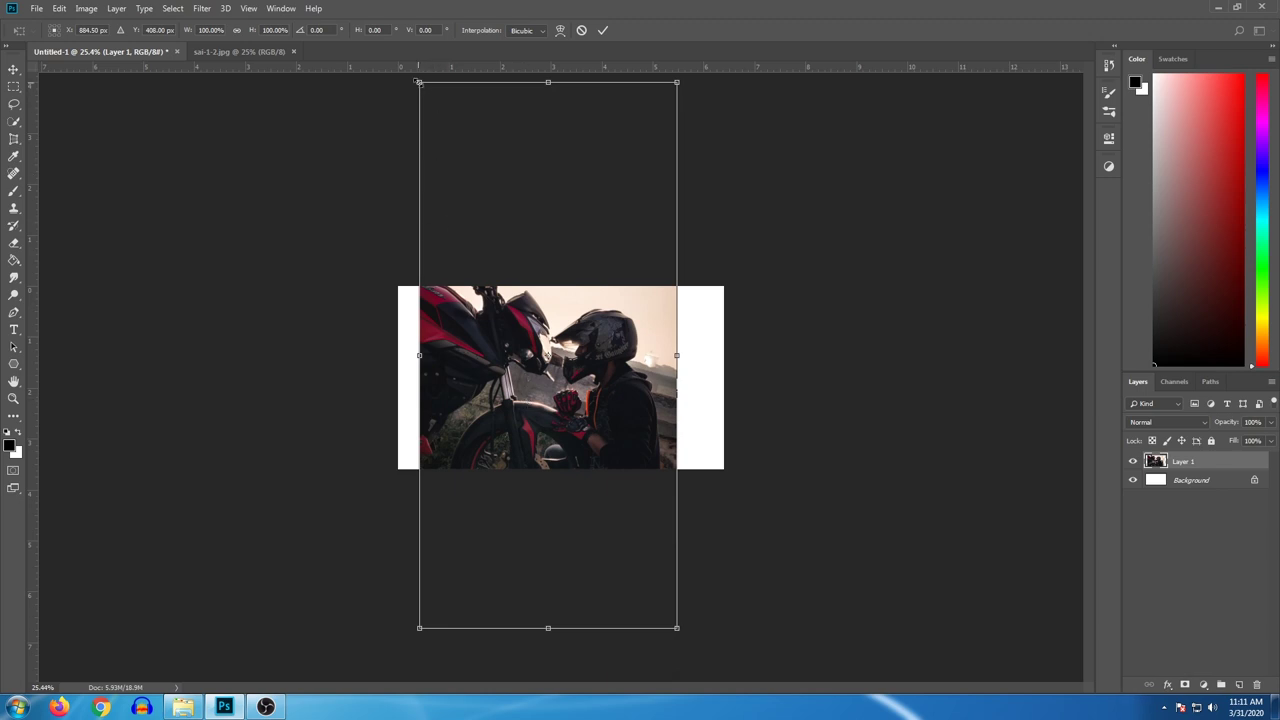
left_click_drag(418, 82, 556, 372)
left_click_drag(615, 440, 551, 336)
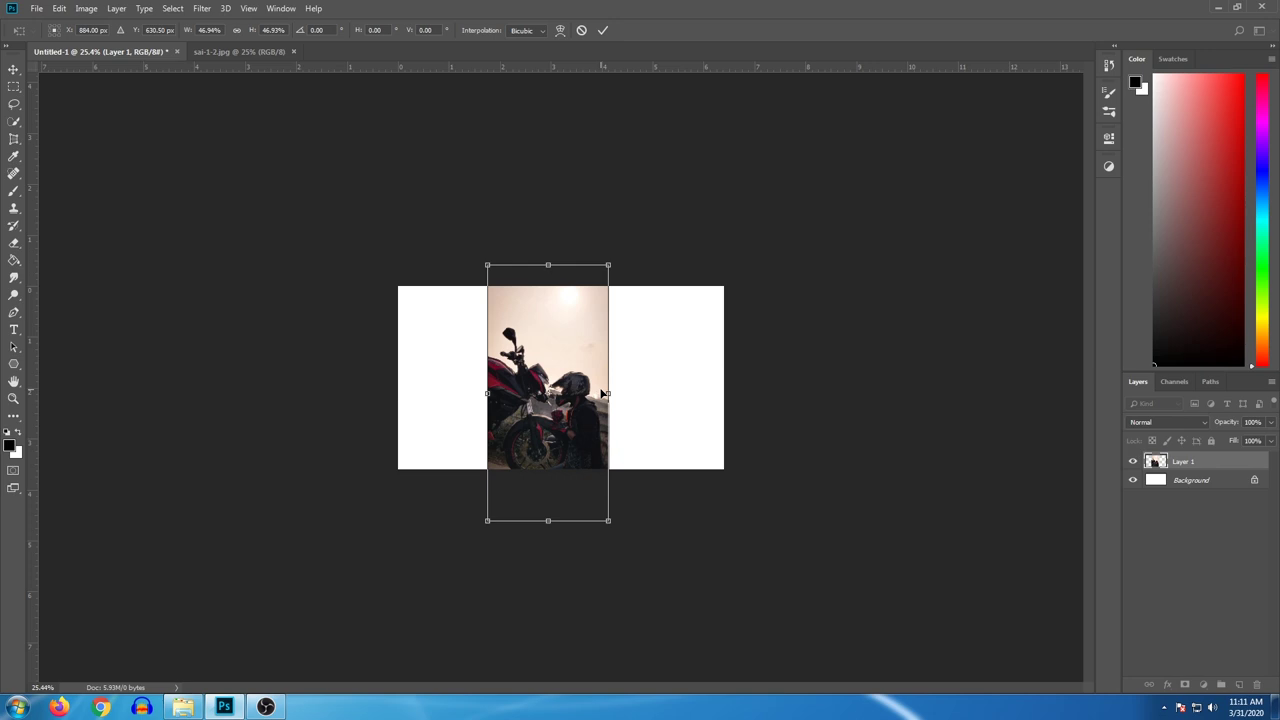
left_click_drag(487, 265, 417, 271)
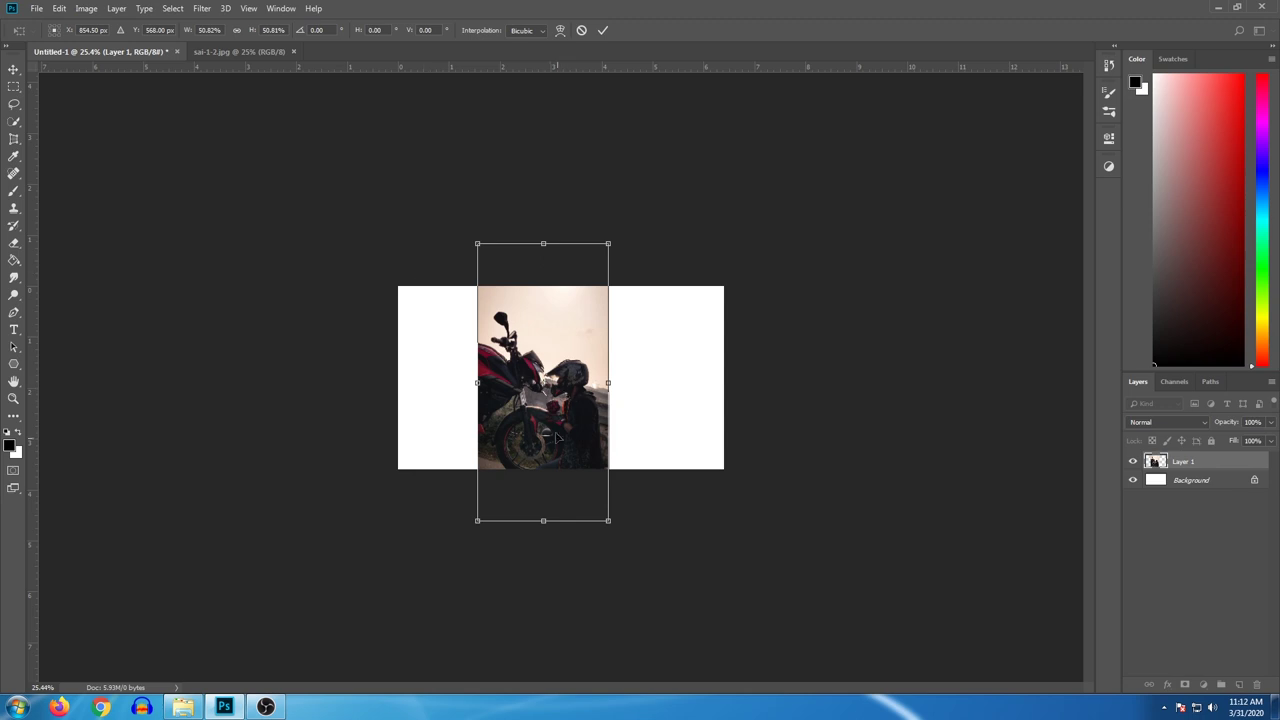
left_click_drag(557, 437, 577, 441)
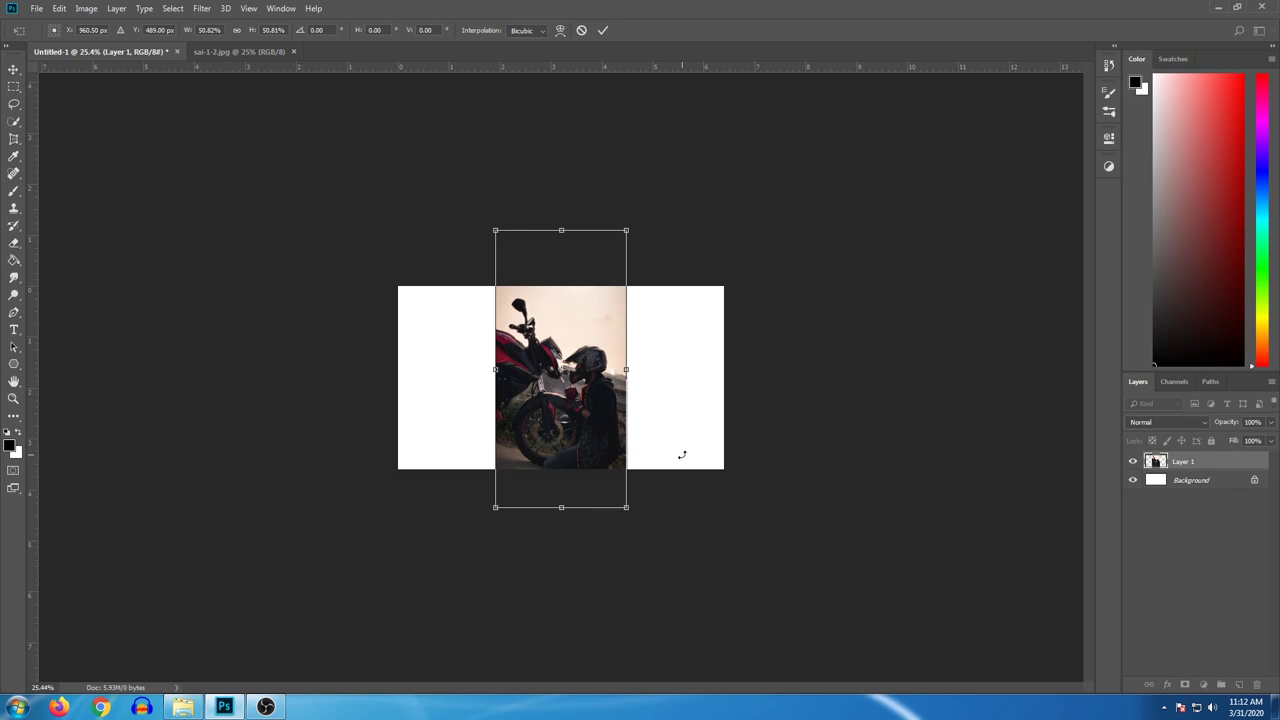
key("Return")
key("ctrl+0")
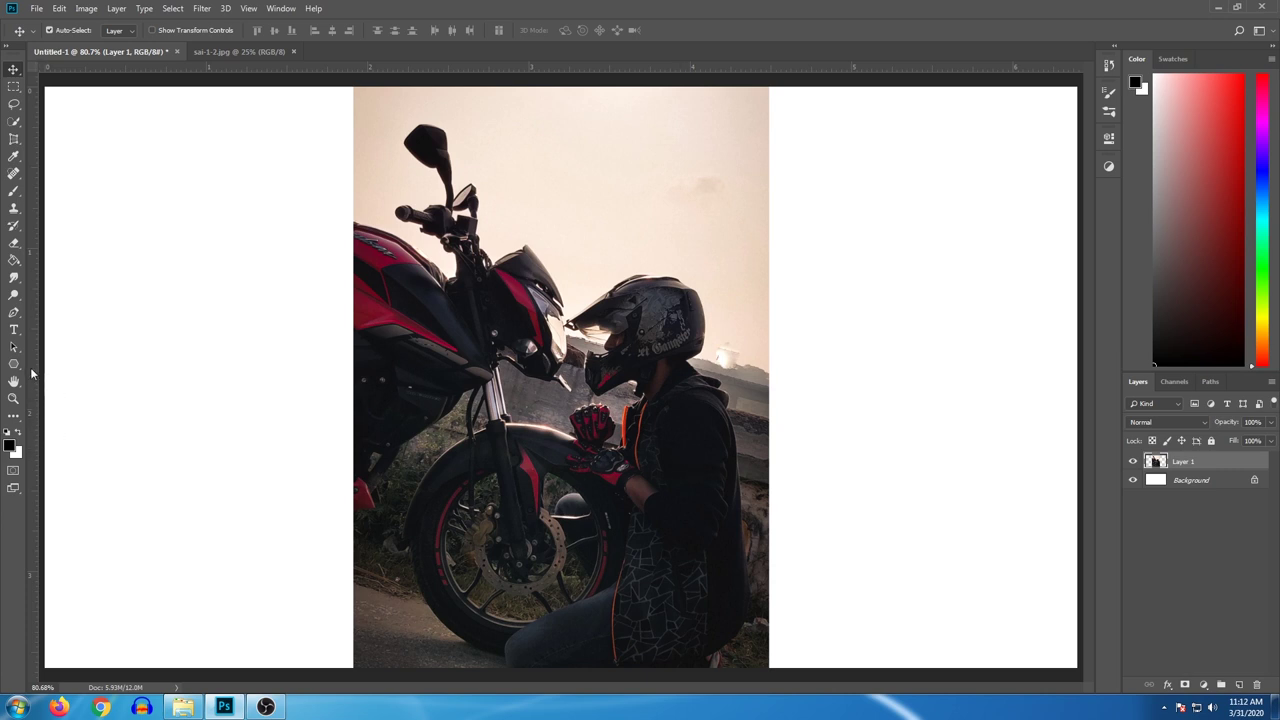
Step: Select the Polygon Tool from the shape tool flyout
left_click(14, 365)
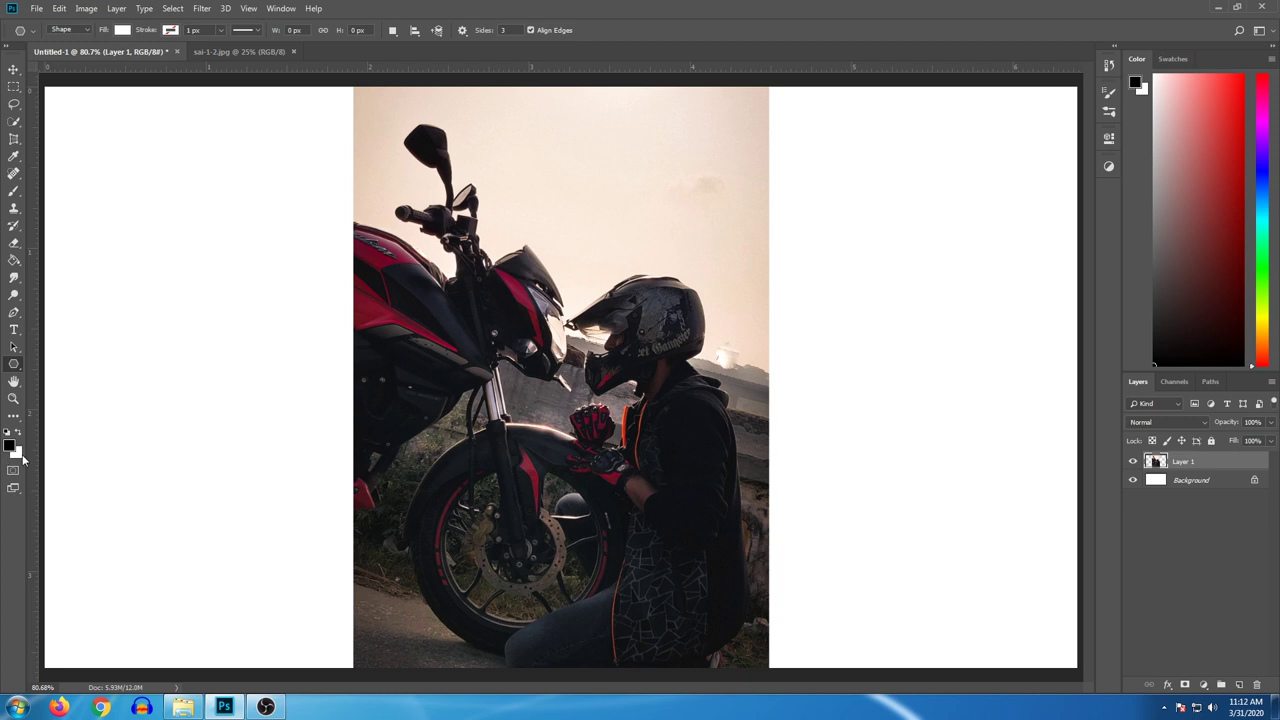
right_click(13, 365)
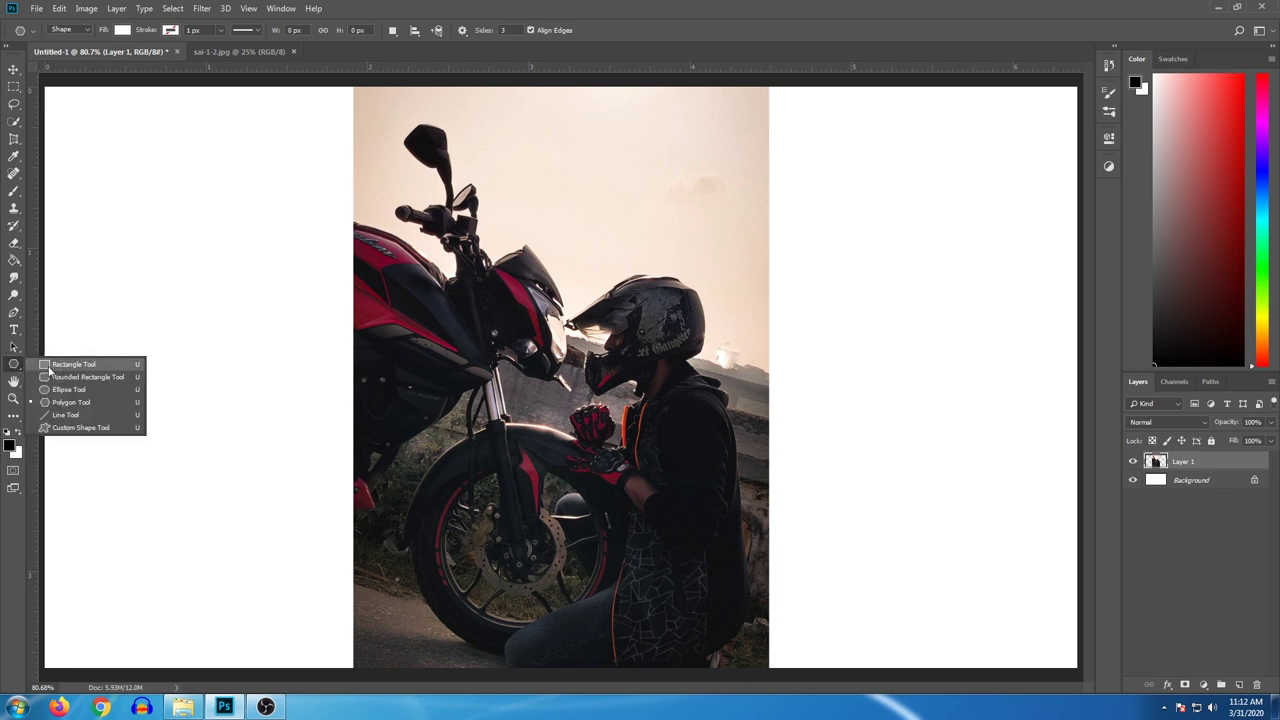
left_click(48, 370)
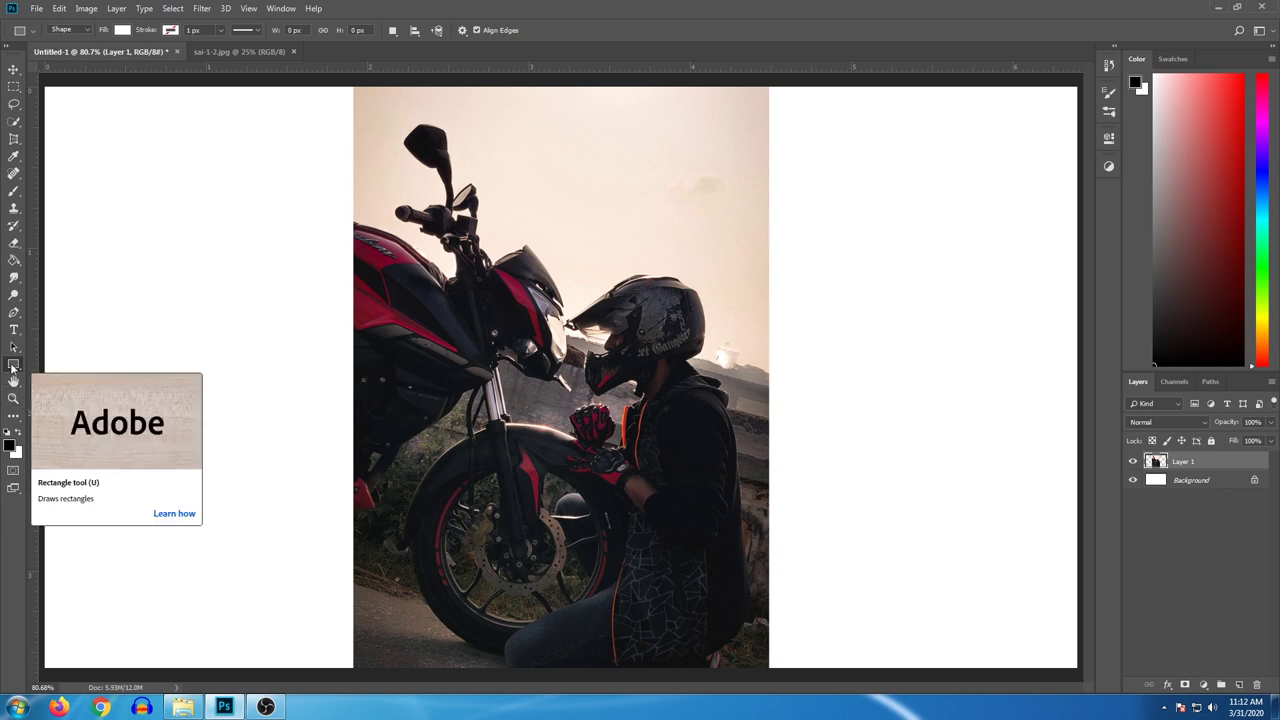
right_click(12, 368)
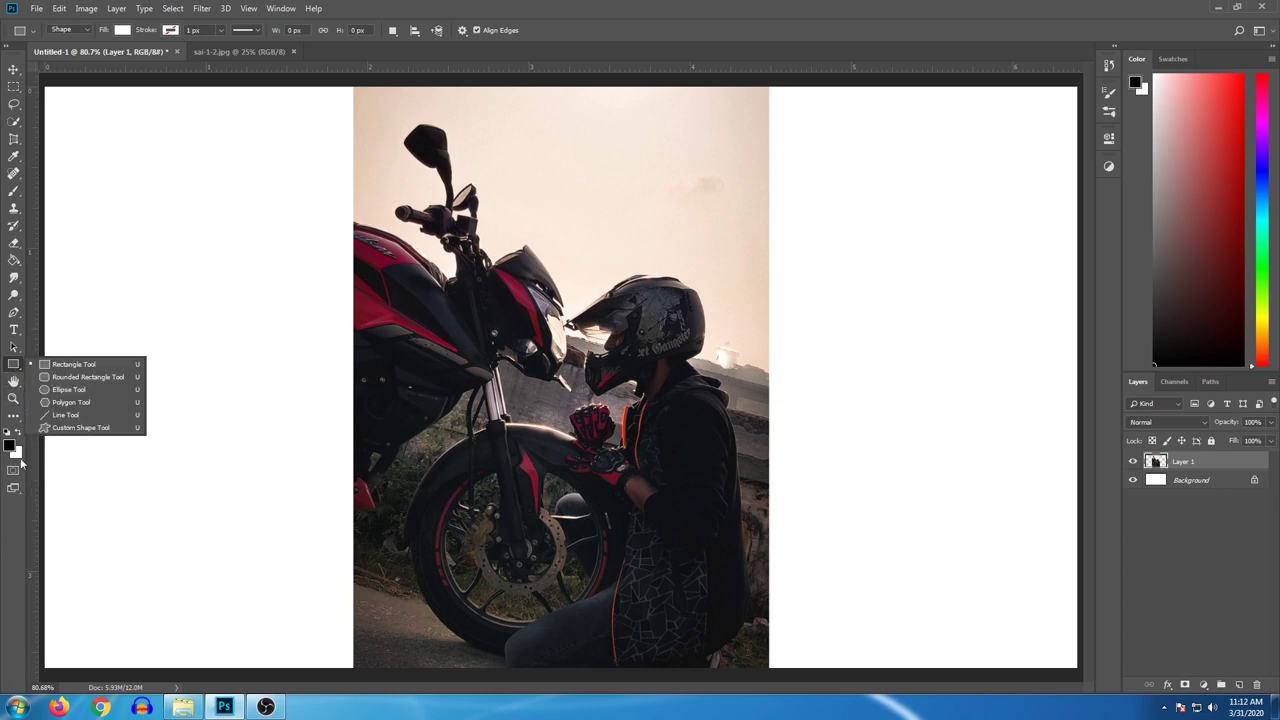
left_click(67, 403)
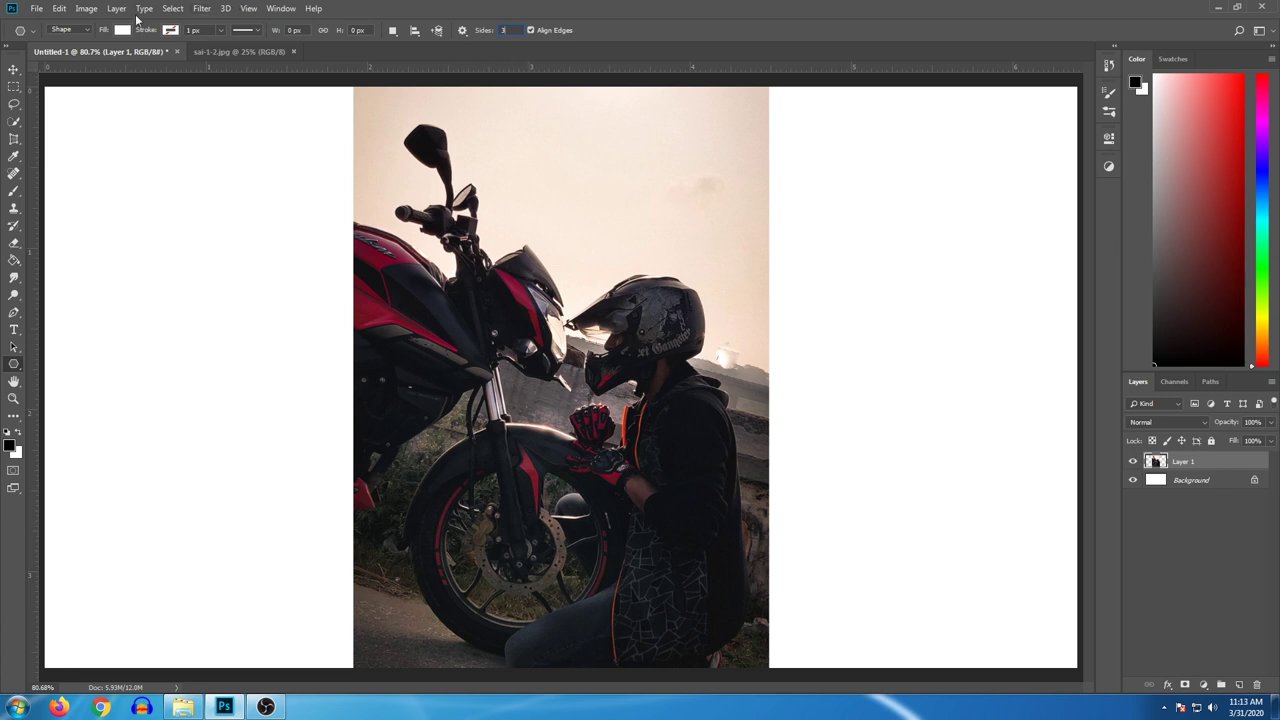
Step: Set the polygon's fill to black with no stroke
left_click(125, 34)
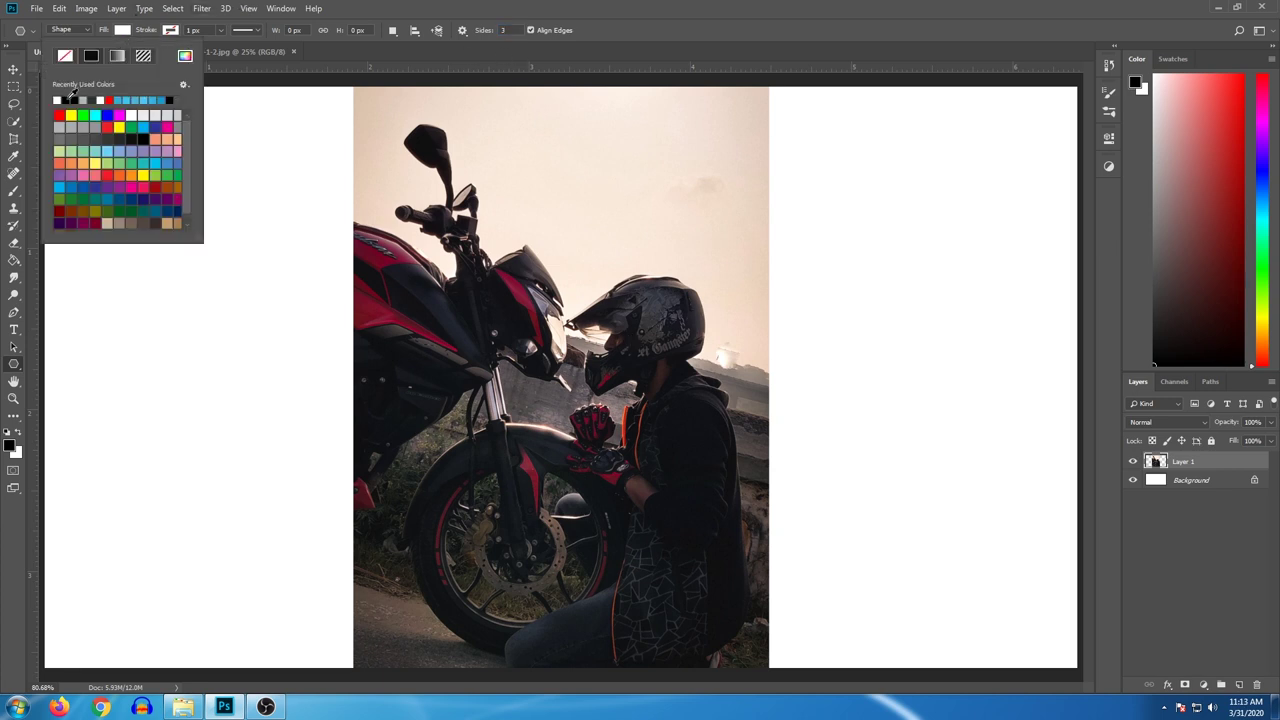
left_click(73, 98)
left_click(172, 31)
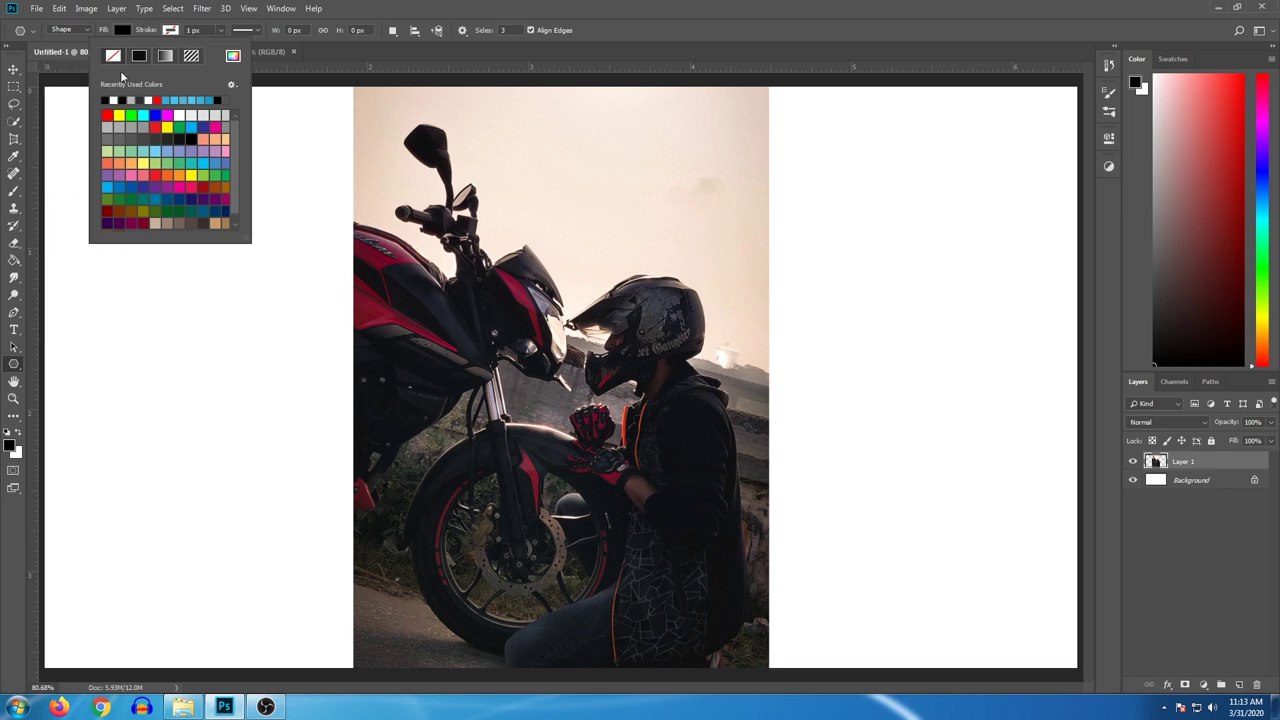
left_click(450, 57)
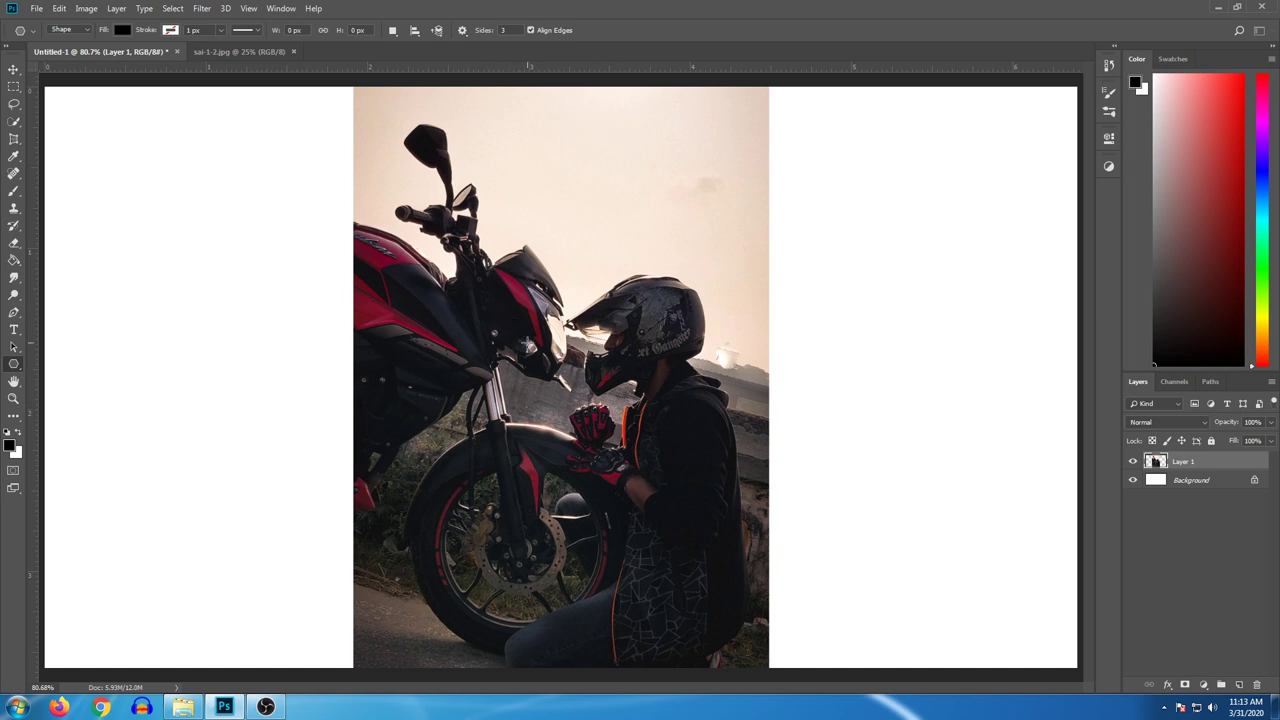
Step: Draw a 3-sided black polygon, enlarge it slightly and move it over the rider
left_click_drag(527, 345, 587, 519)
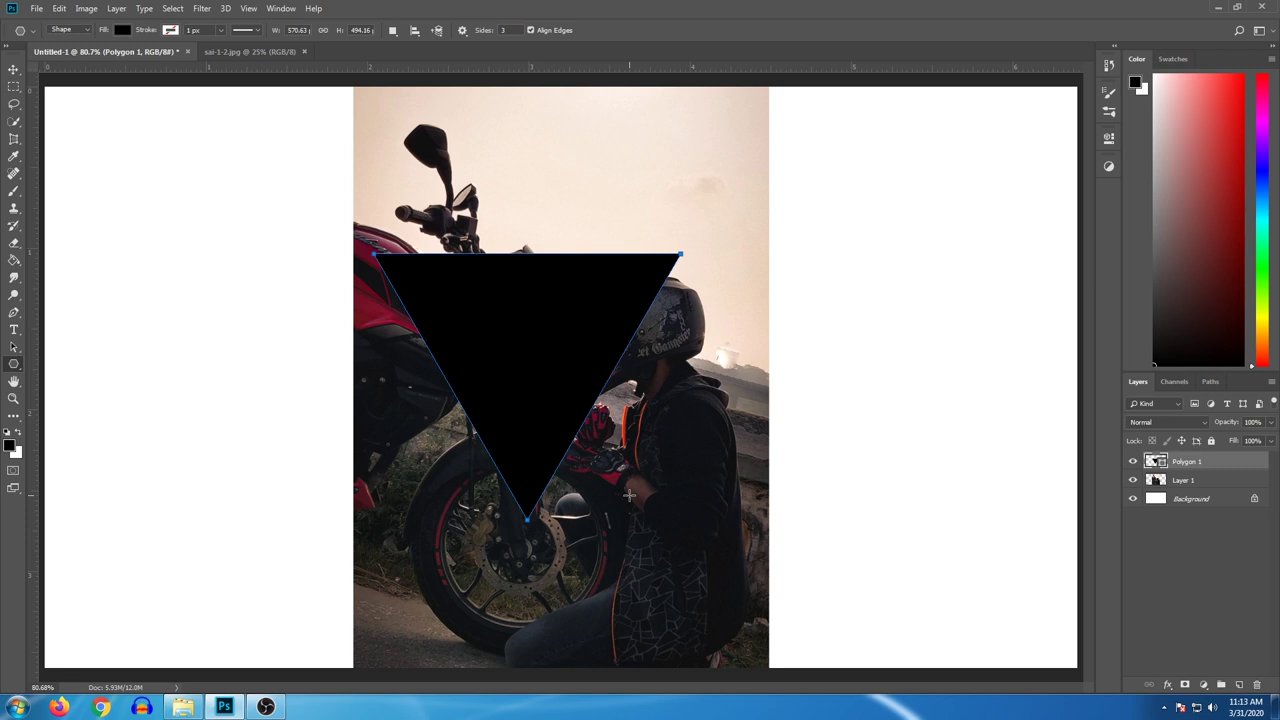
key("ctrl+t")
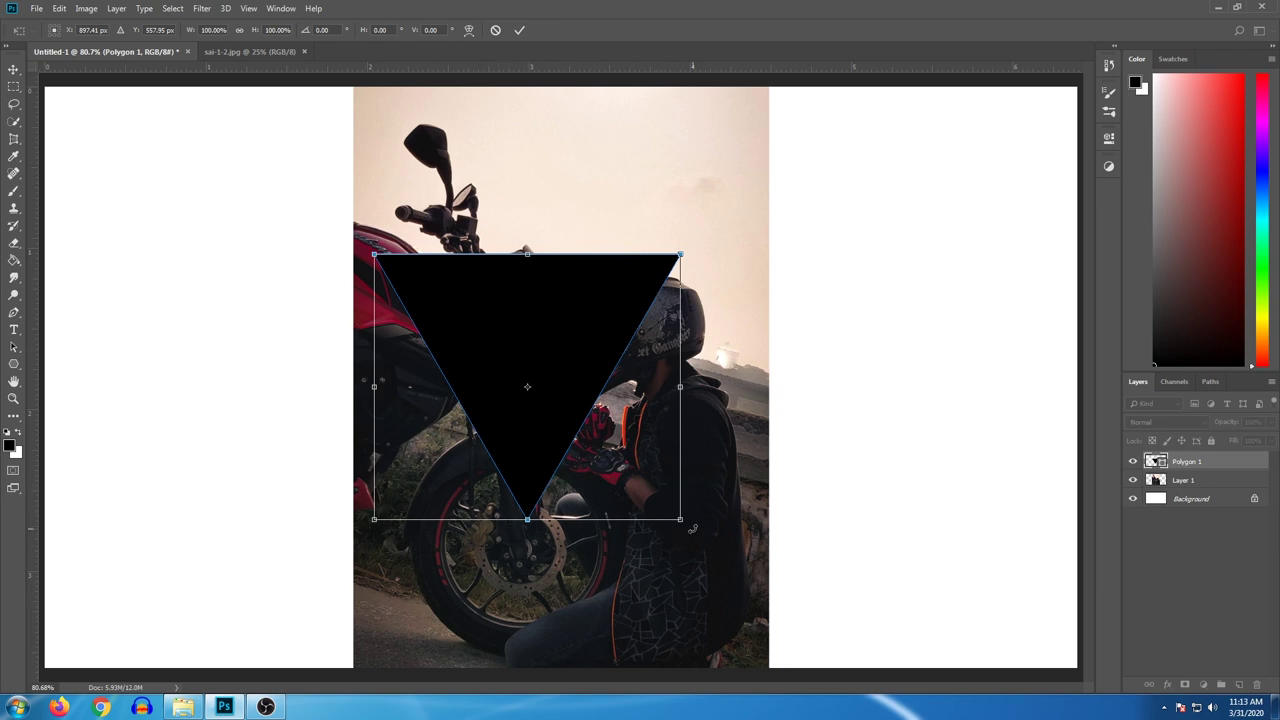
left_click_drag(681, 522, 721, 597)
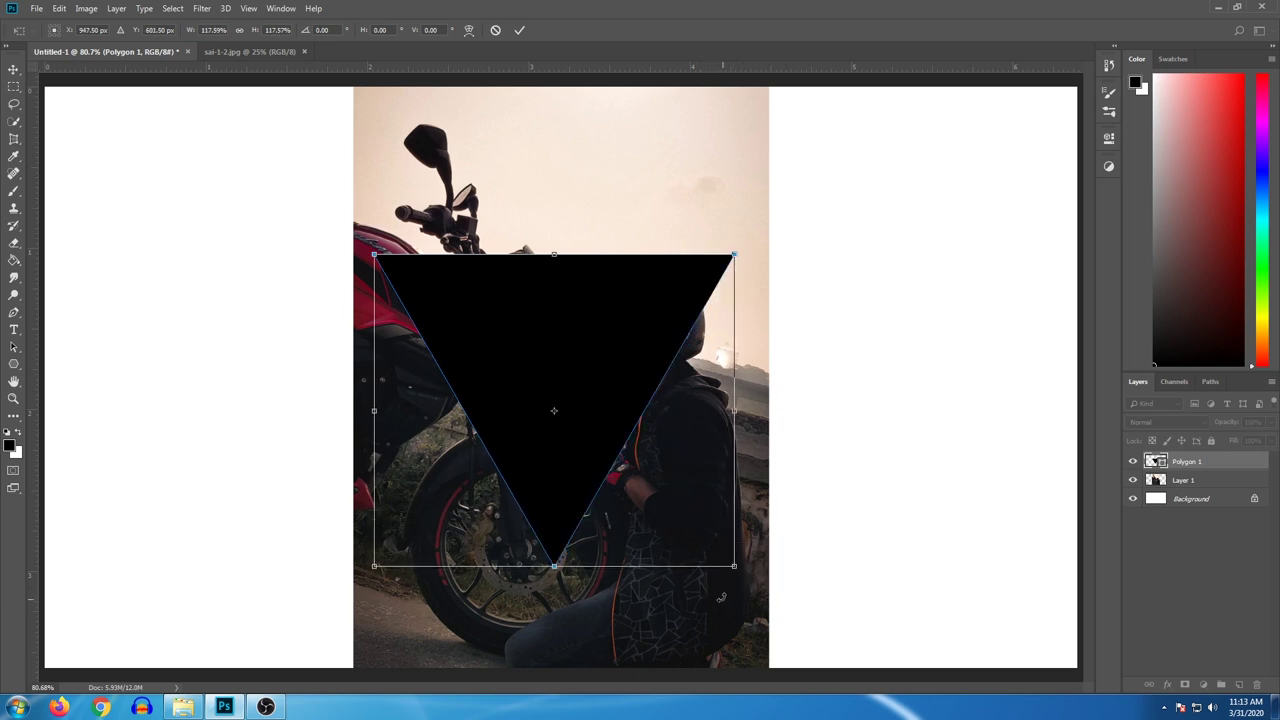
key("ctrl+z")
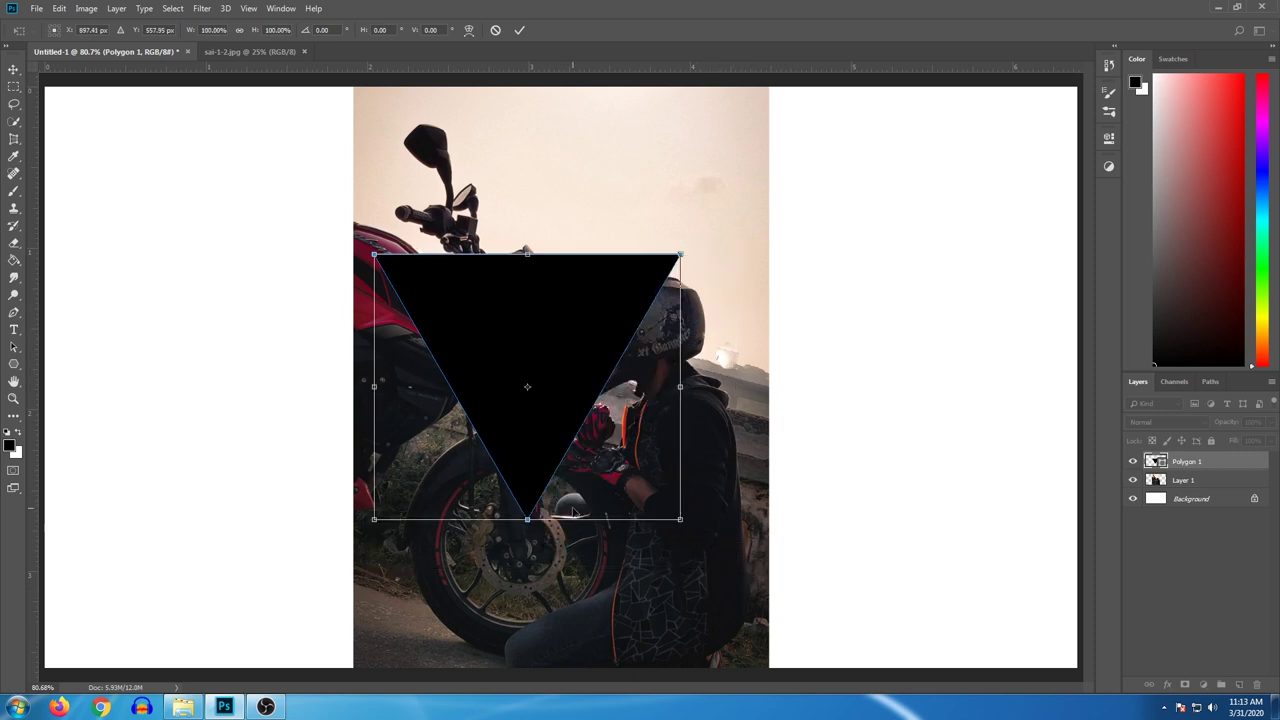
left_click_drag(680, 255, 695, 246)
key("Return")
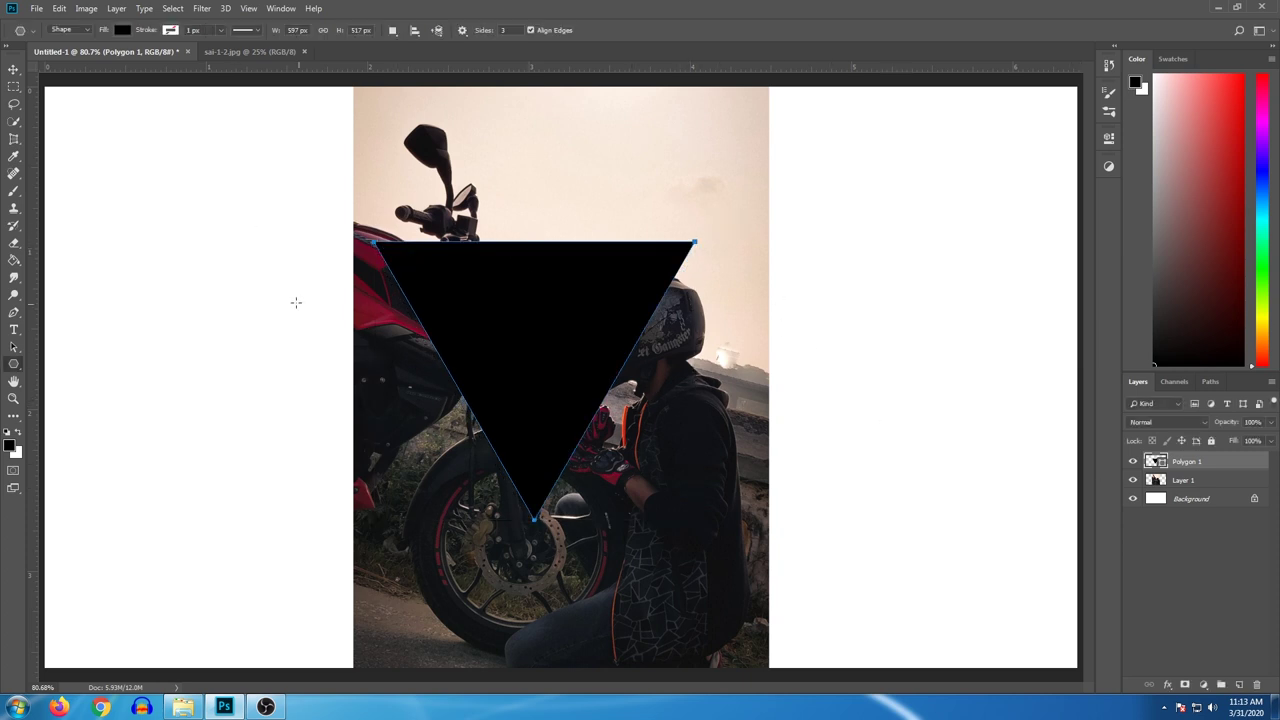
key("v")
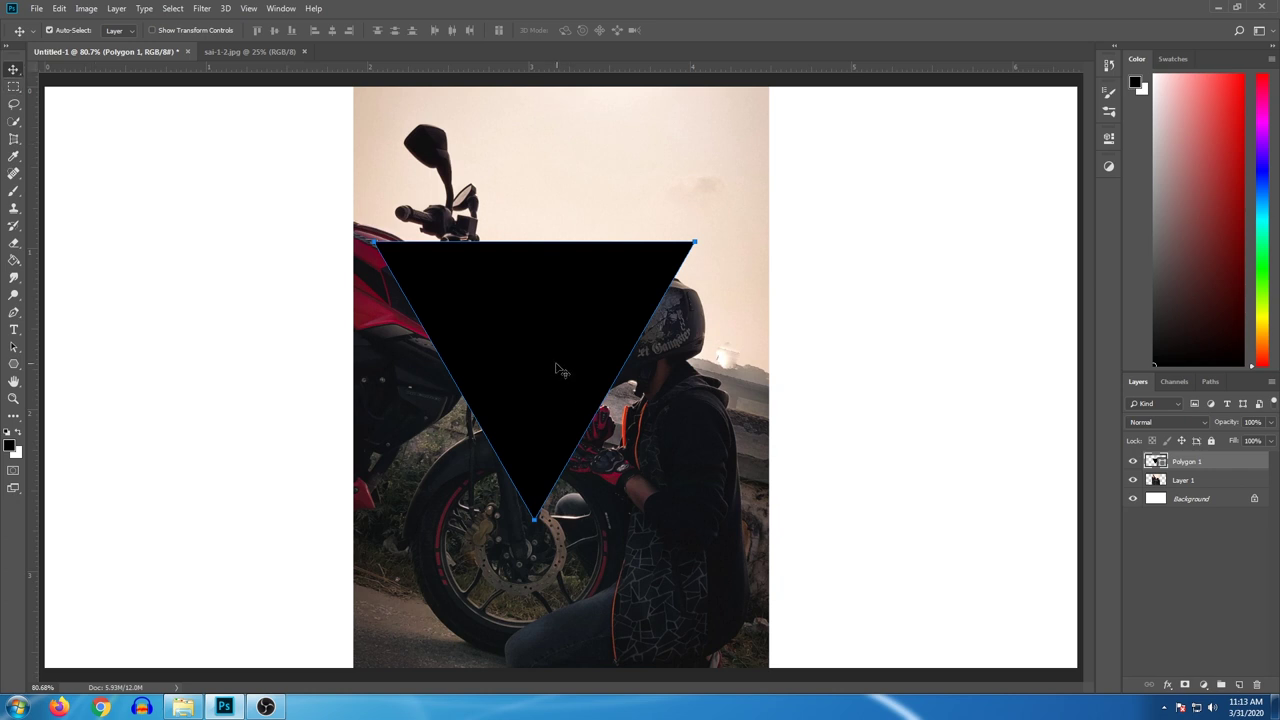
left_click_drag(567, 379, 597, 408)
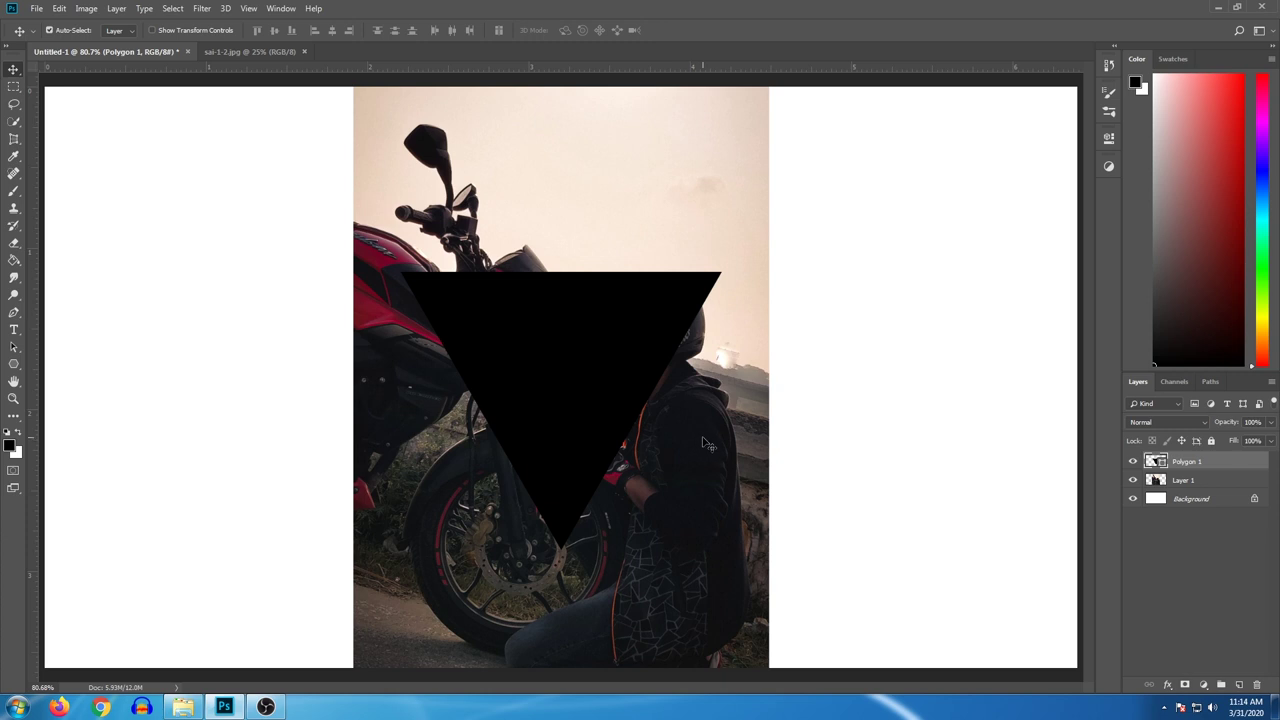
Step: Put the triangle below the photo, rename the photo layer Image and lower its opacity to 75%
left_click_drag(1207, 465, 1207, 490)
double_click(1192, 463)
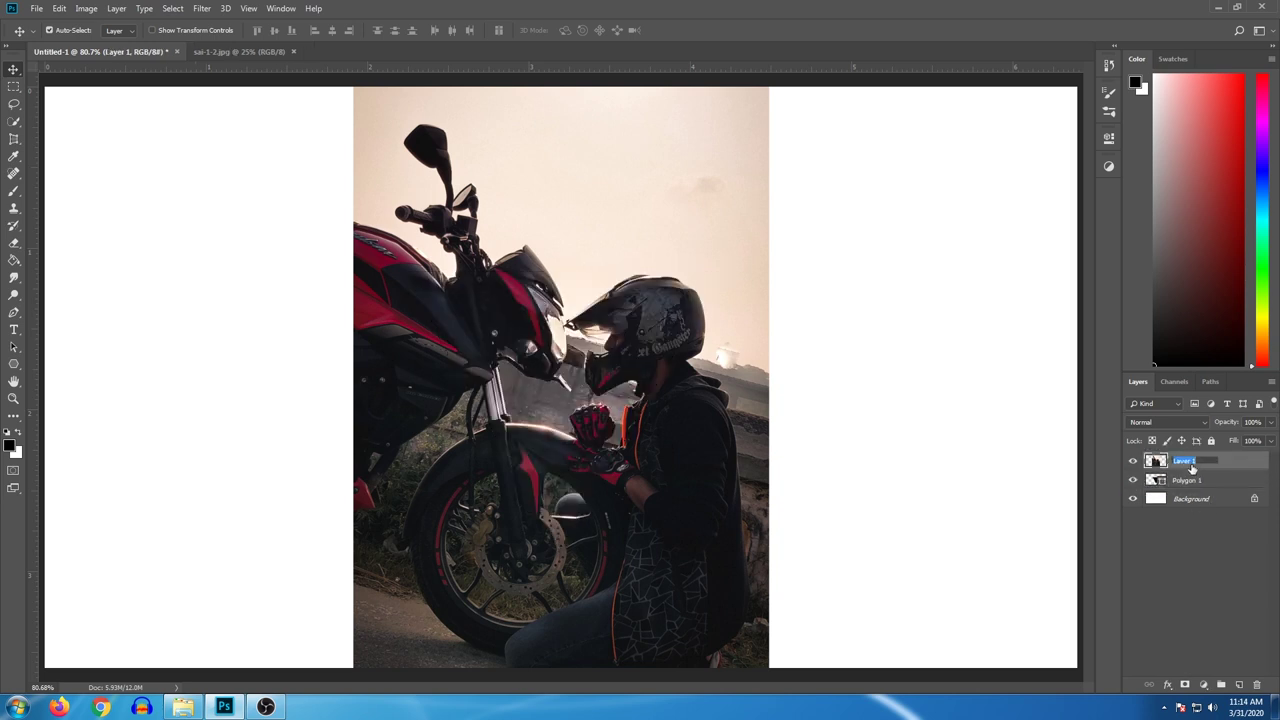
type("loage")
key("Return")
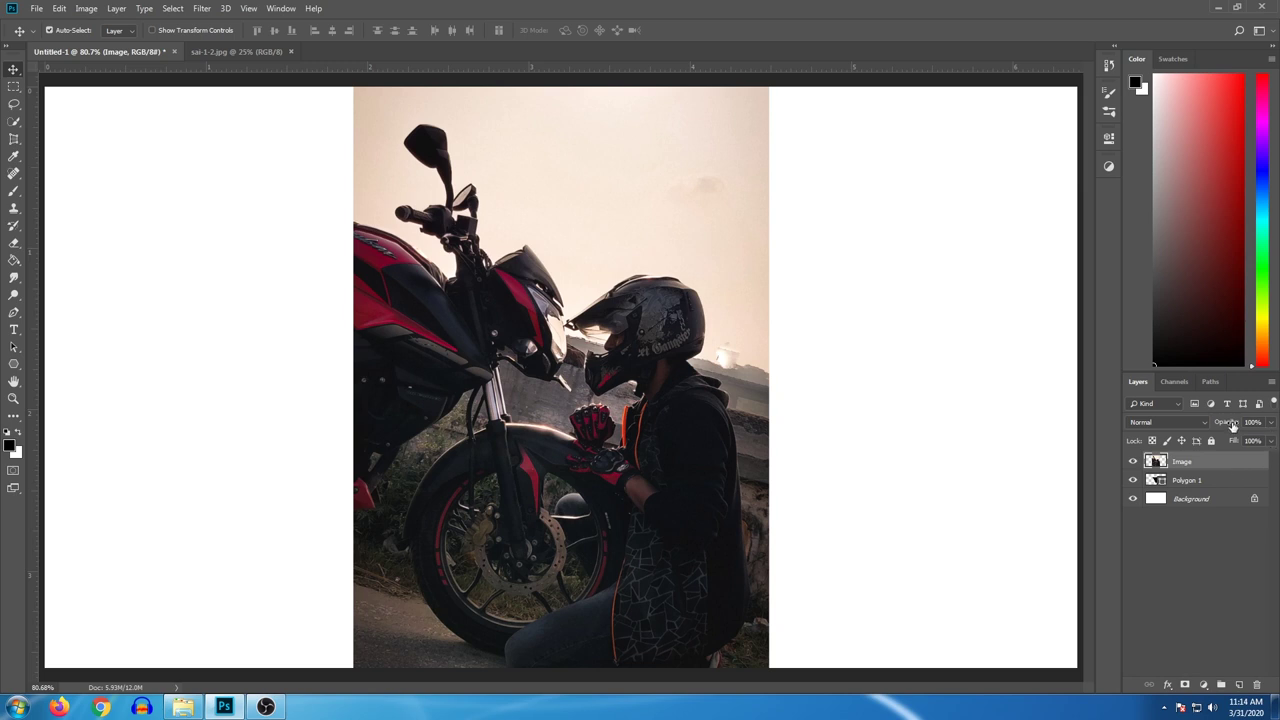
left_click_drag(1232, 426, 1216, 430)
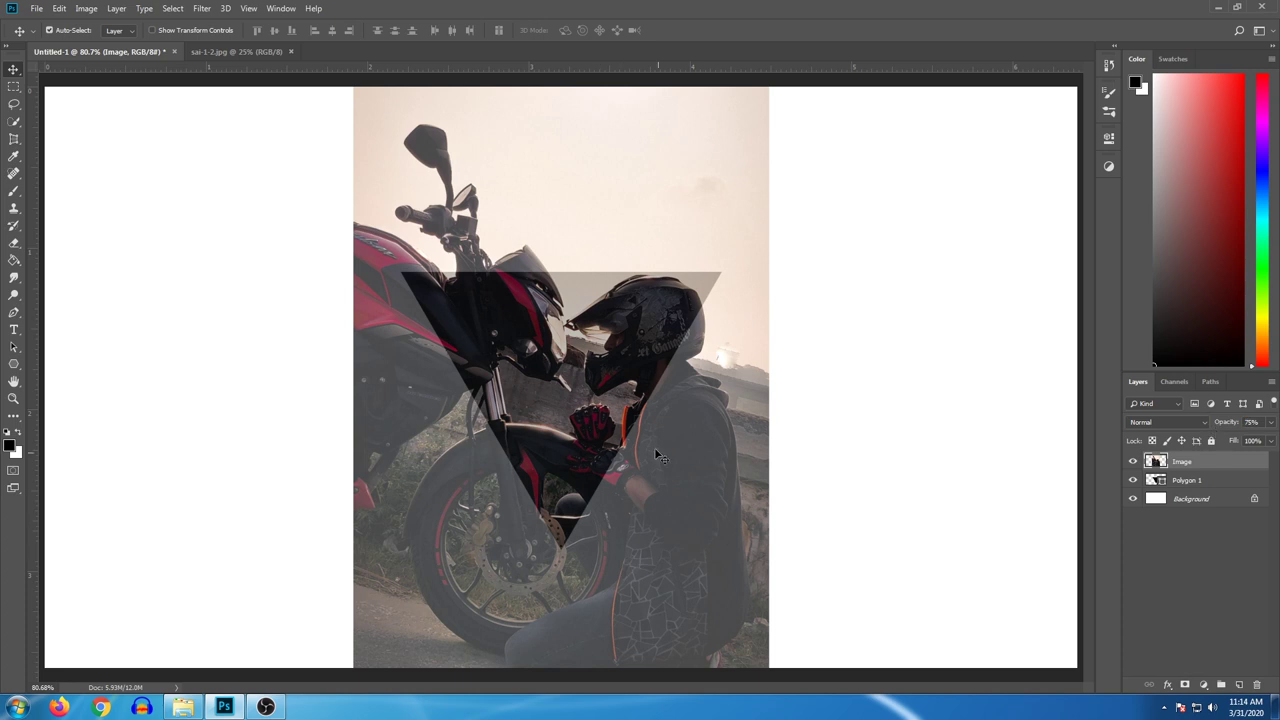
left_click_drag(748, 509, 748, 497)
left_click_drag(743, 513, 743, 498)
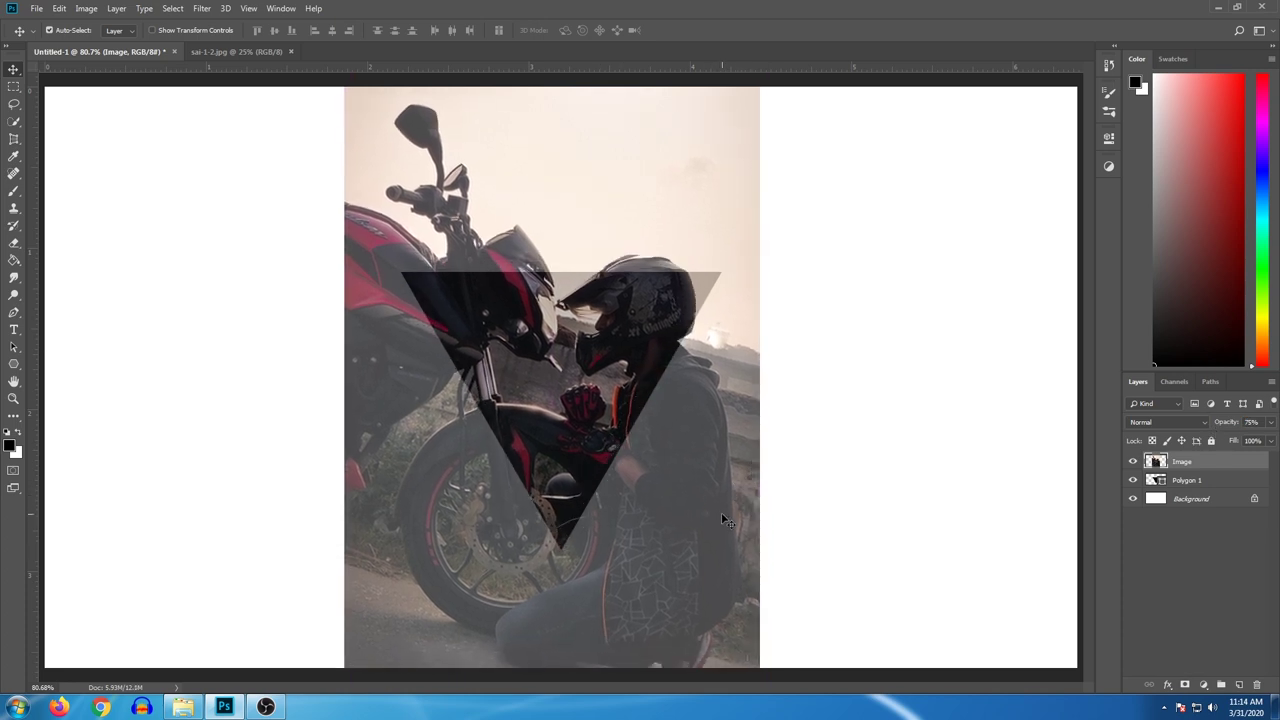
Step: Rotate, stretch and reposition the Image layer into a slanted band
key("ctrl+t")
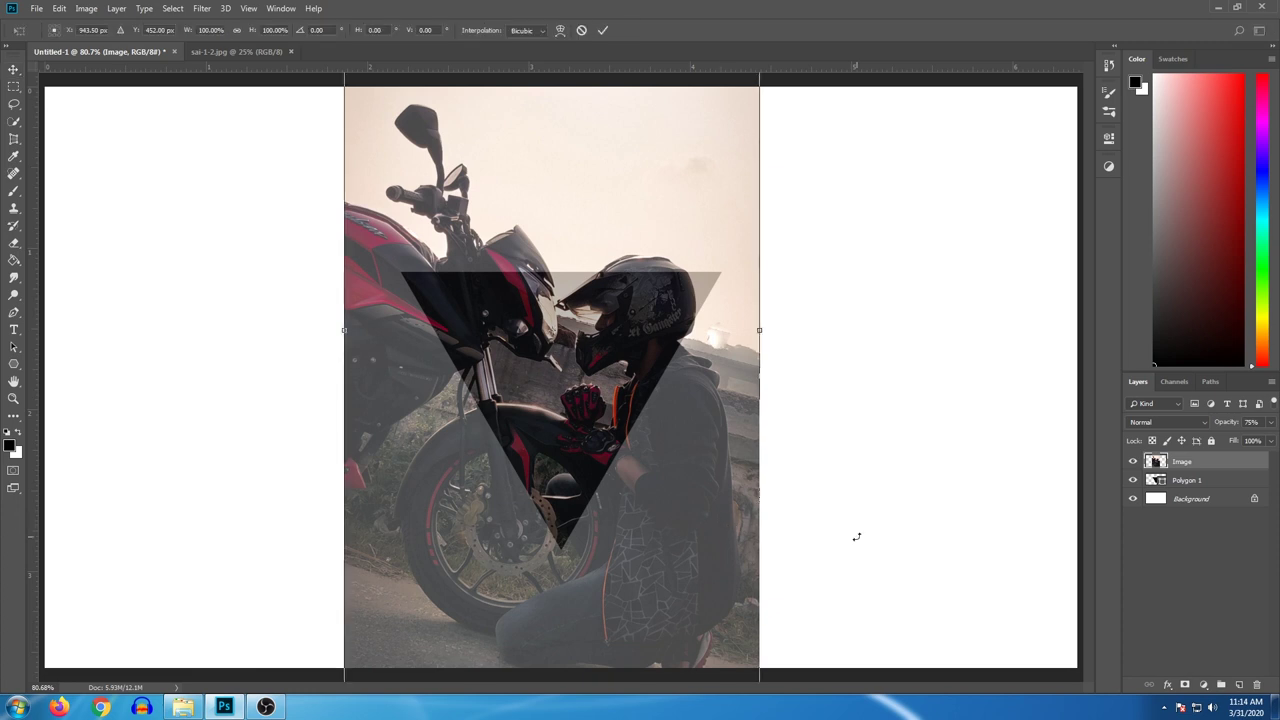
left_click_drag(856, 460, 849, 420)
left_click_drag(730, 465, 722, 431)
scroll(545, 409, "down", 3)
left_click_drag(519, 99, 516, 67)
left_click_drag(648, 470, 635, 526)
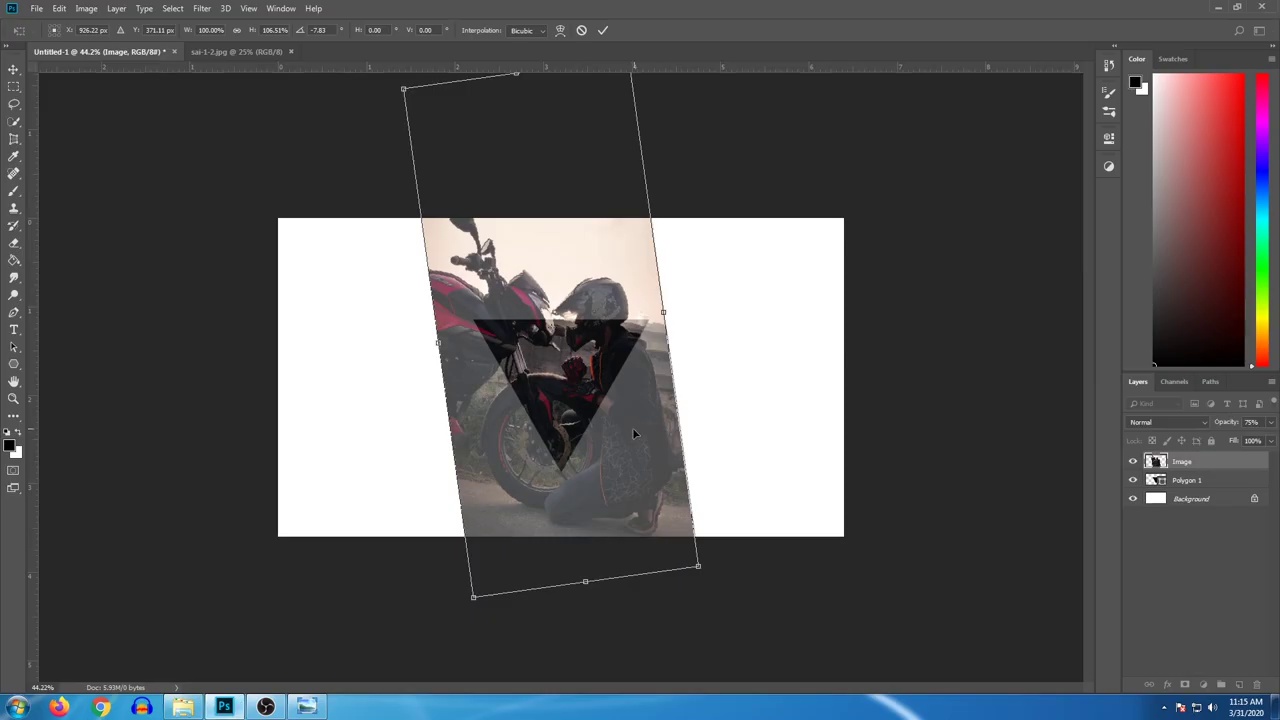
left_click_drag(632, 427, 631, 453)
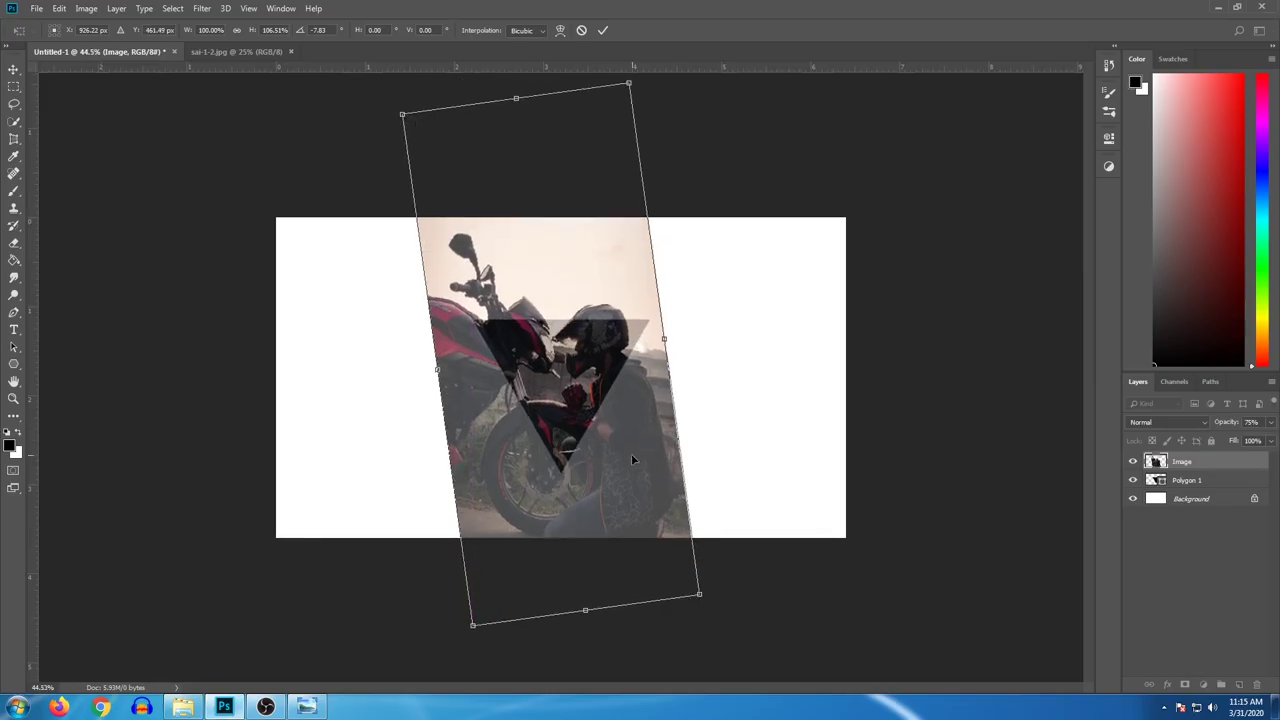
key("Return")
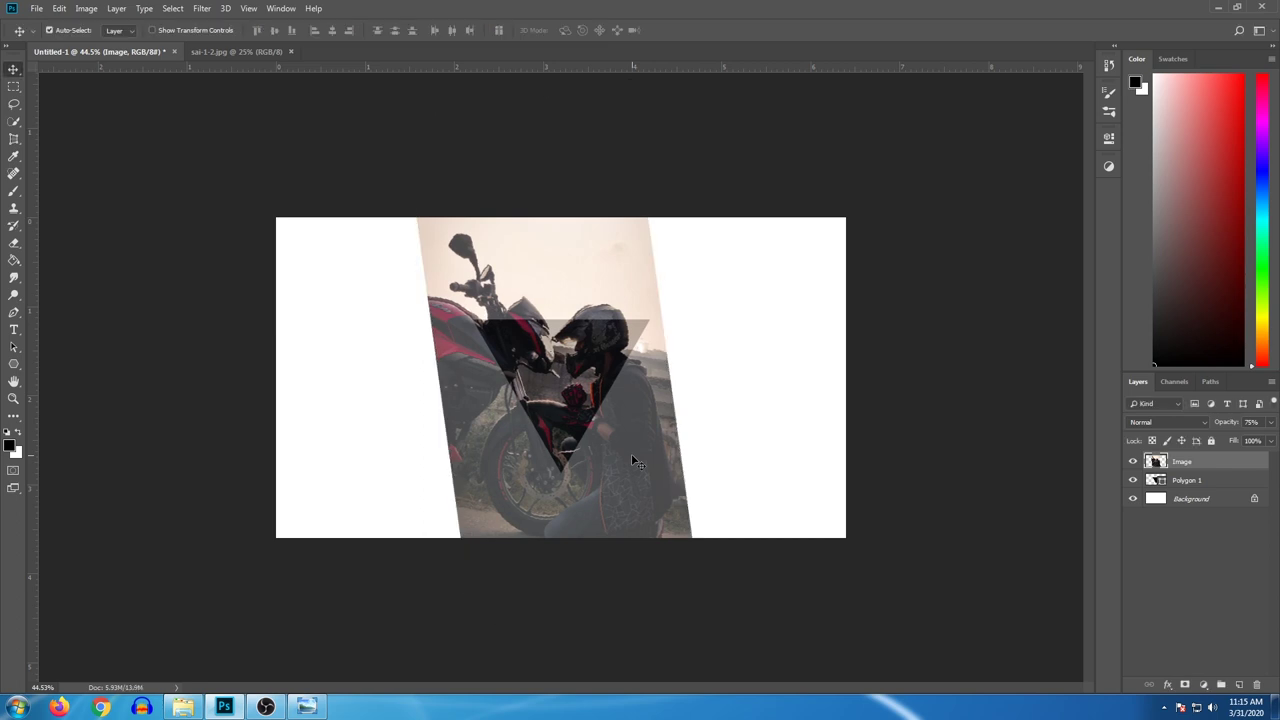
scroll(631, 453, "up", 3, "alt")
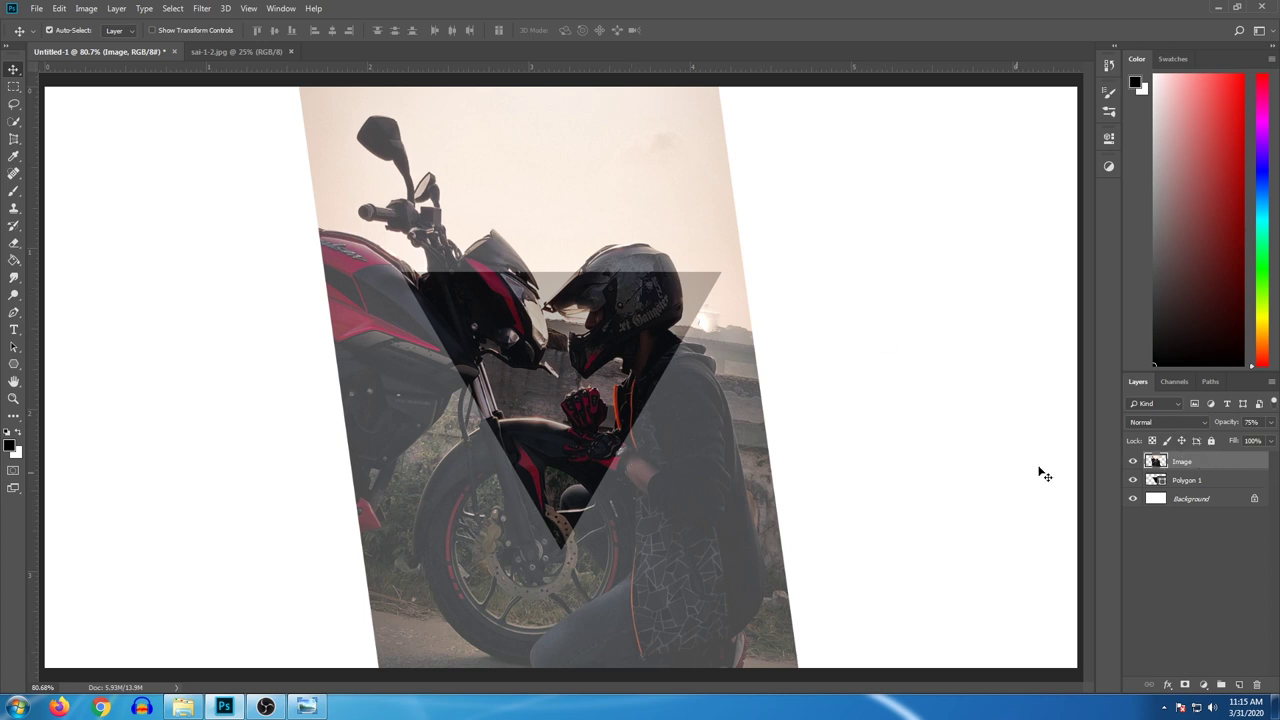
Step: Add a layer mask to Image and load the Polygon 1 triangle as a selection
left_click(1186, 688)
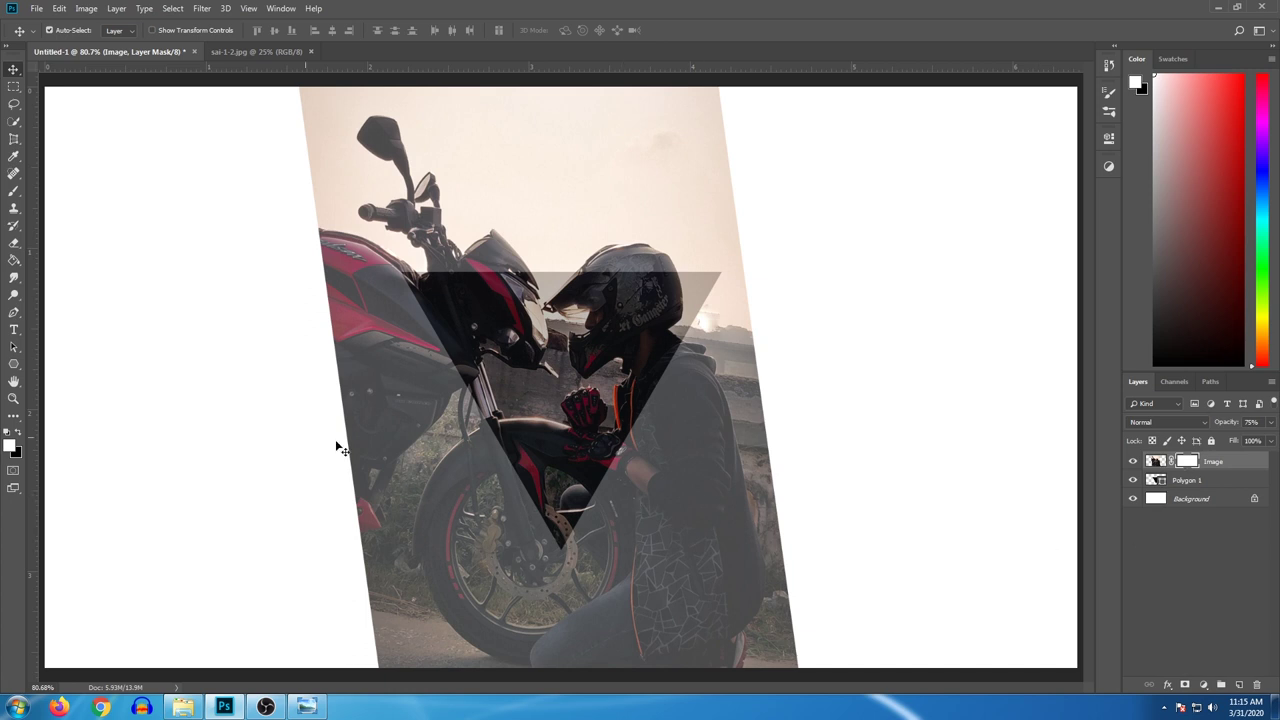
key("b")
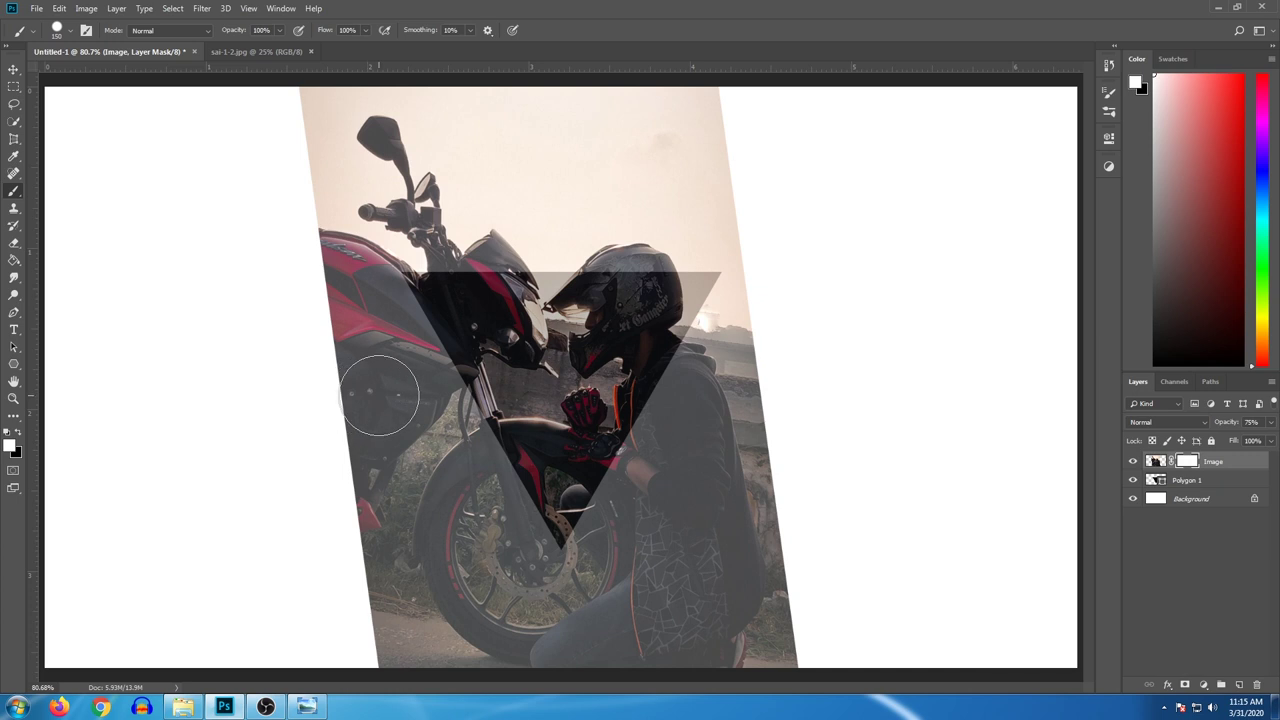
key("o")
key("b")
left_click(1190, 486)
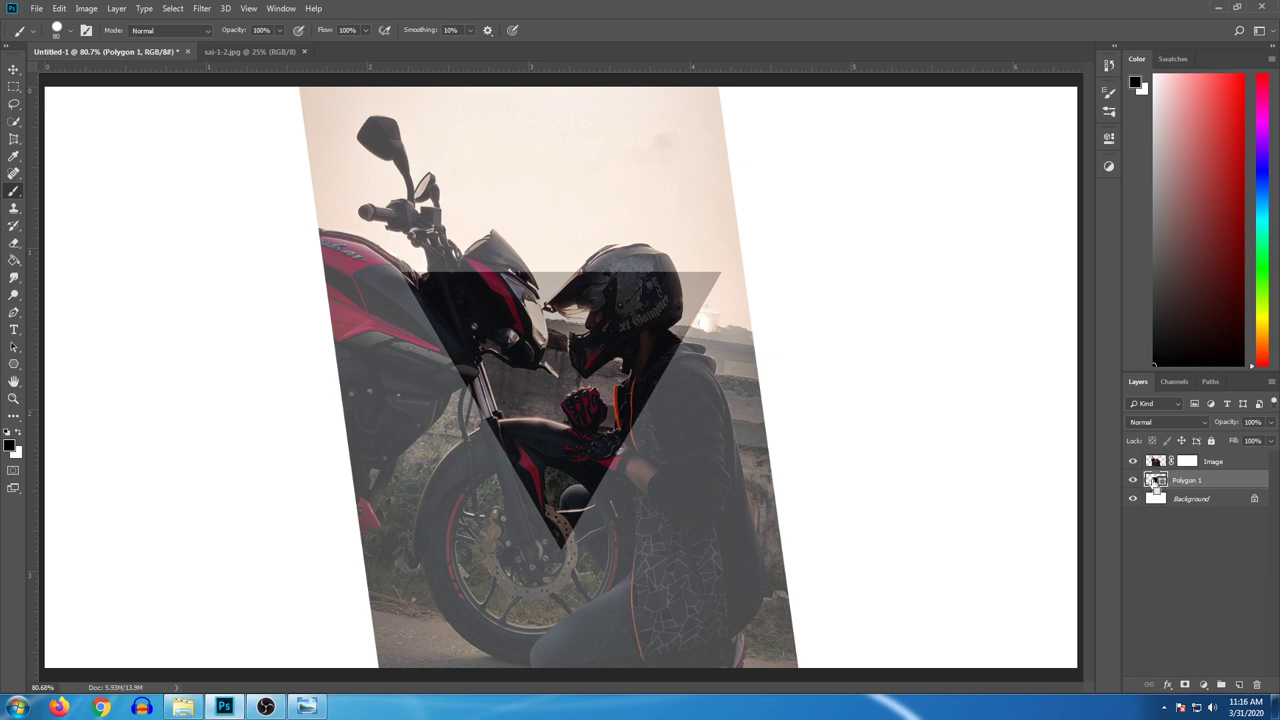
left_click(1155, 481, "ctrl")
Step: Test-paint black on the mask, undo it, and invert the selection to outside the triangle
left_click(1188, 461)
key("x")
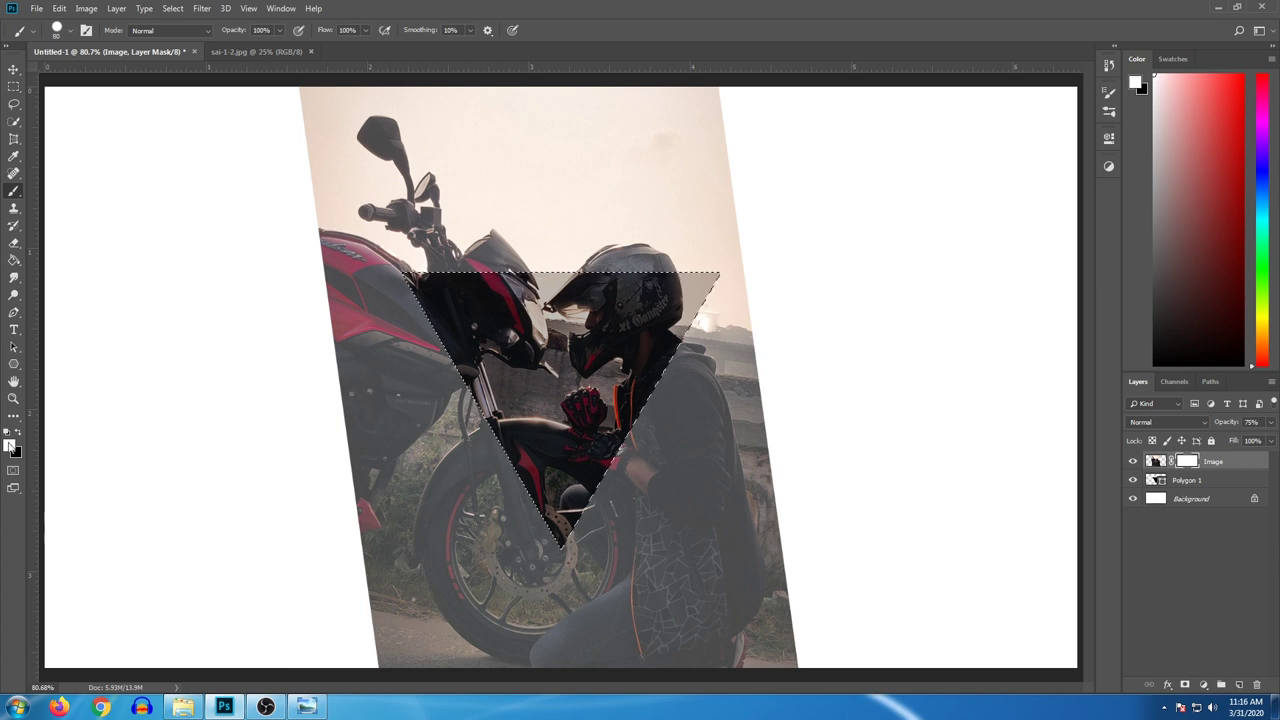
key("x")
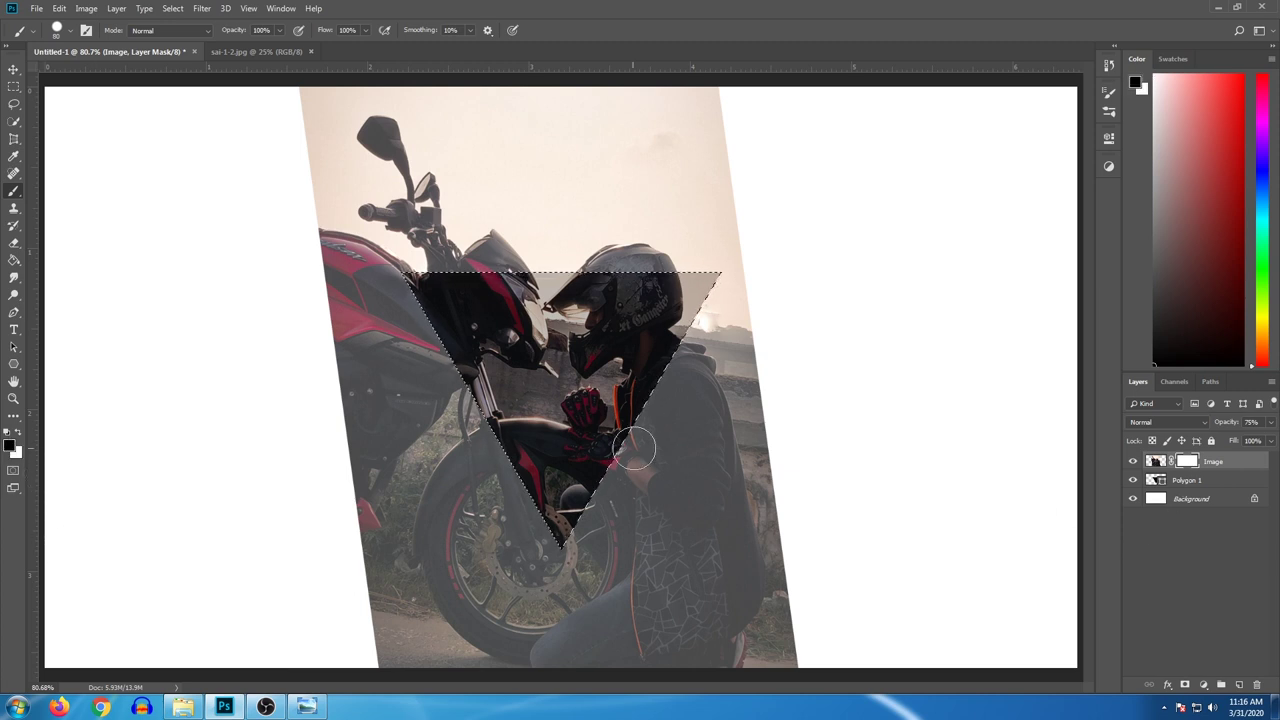
mouse_move(737, 471)
left_mouse_down()
mouse_move(517, 457)
mouse_move(757, 440)
left_mouse_up()
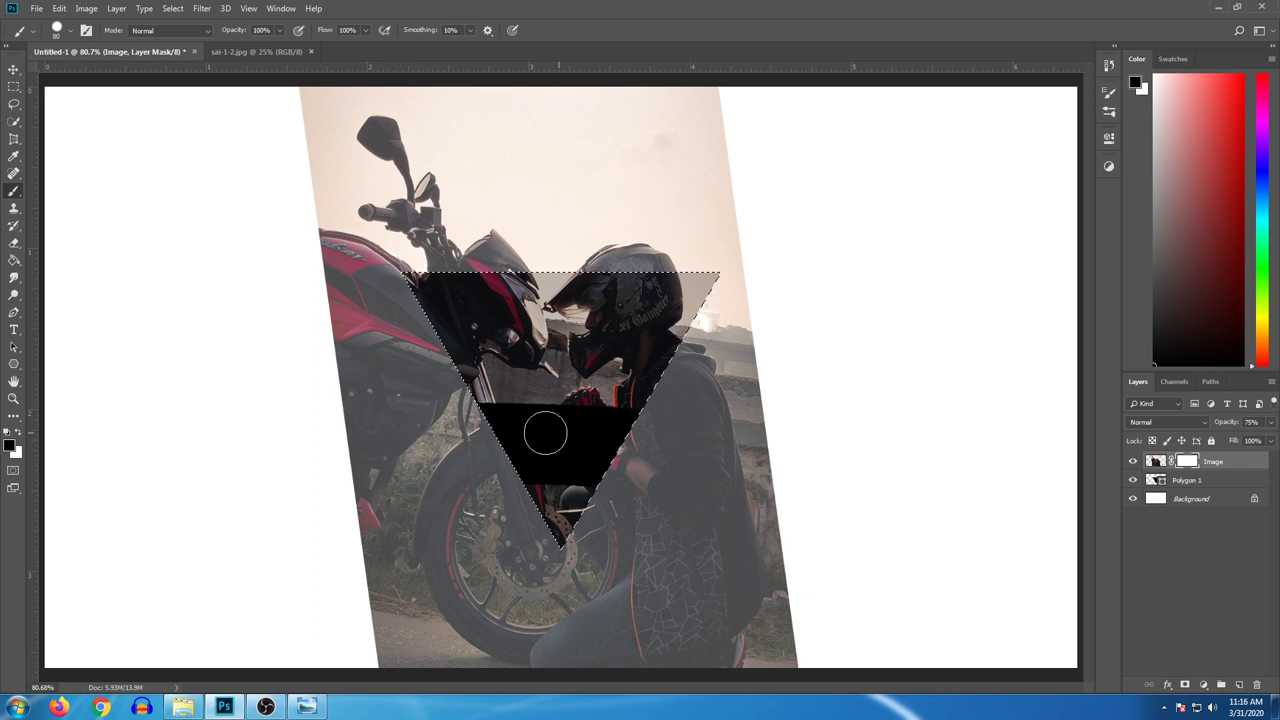
mouse_move(533, 427)
left_mouse_down()
mouse_move(633, 403)
mouse_move(555, 368)
left_mouse_up()
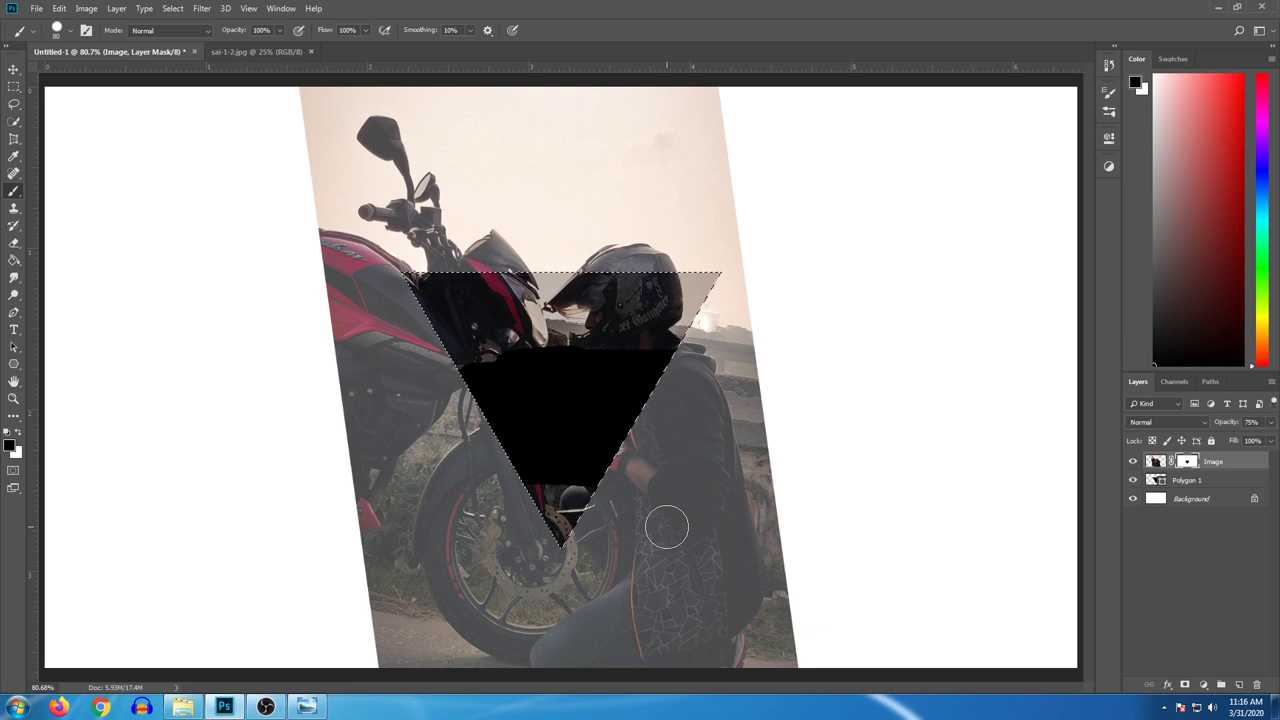
key("ctrl+BackSpace")
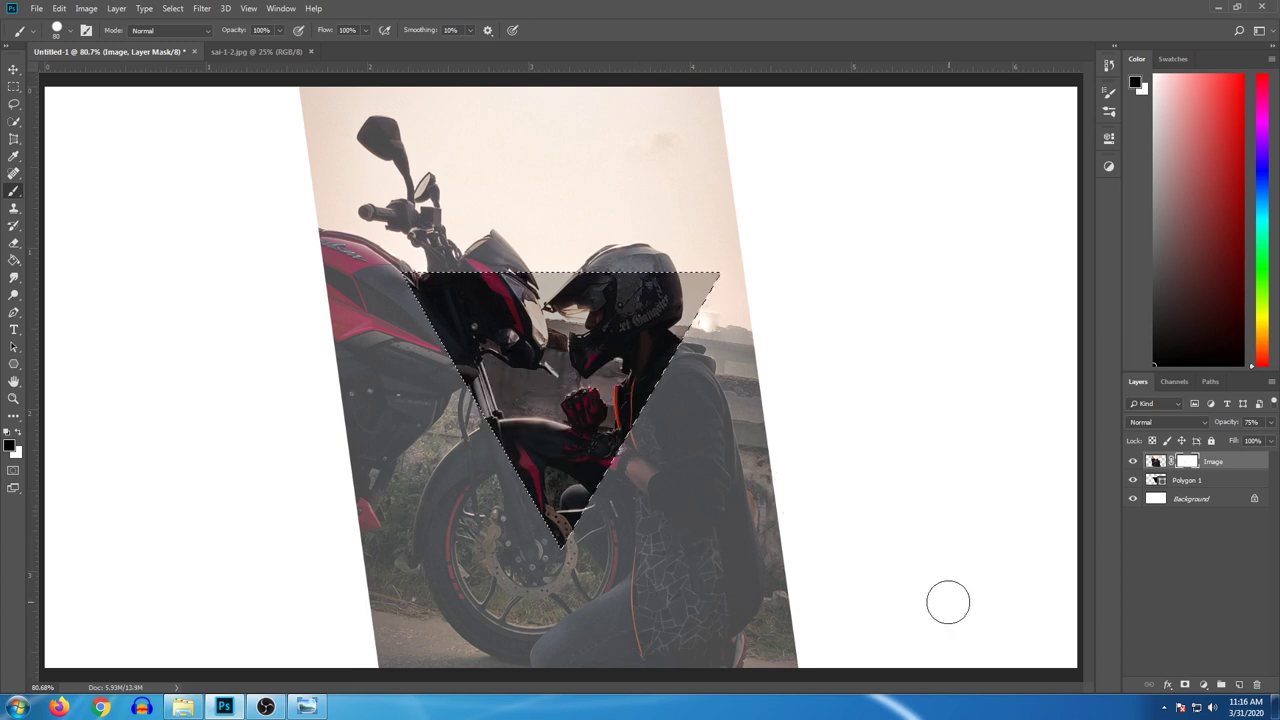
left_click(1157, 481)
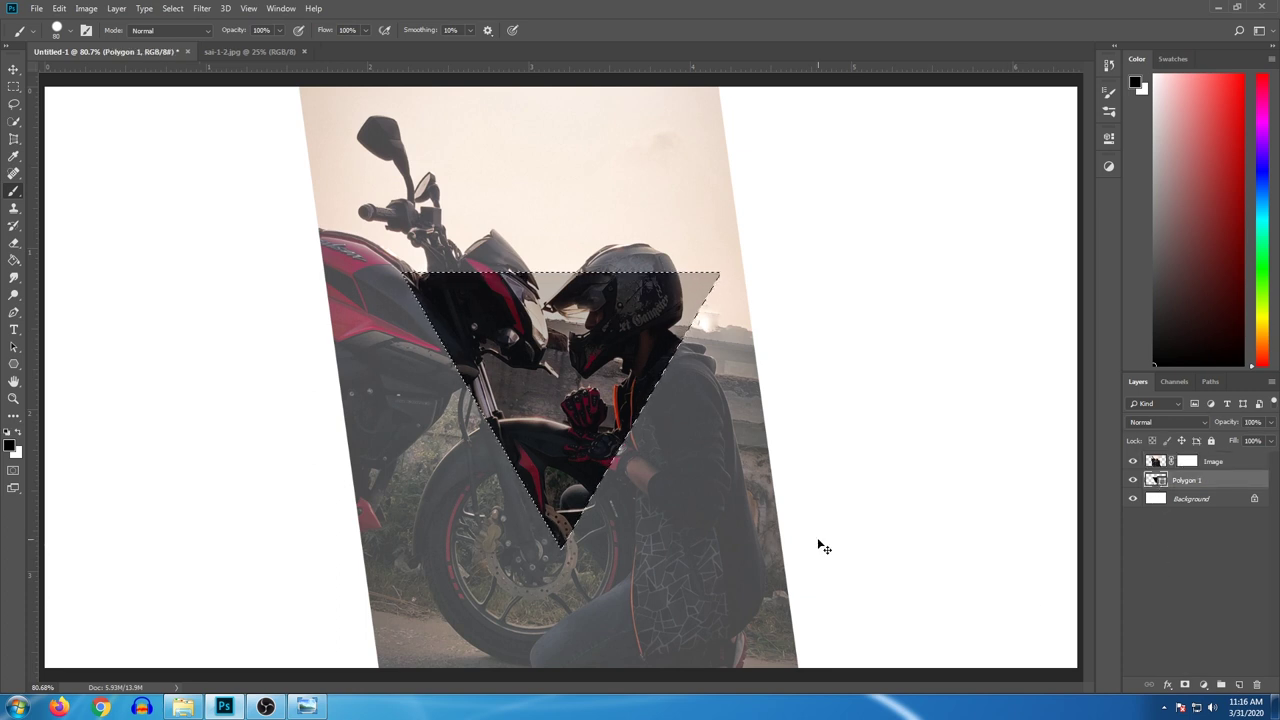
key("ctrl+shift+i")
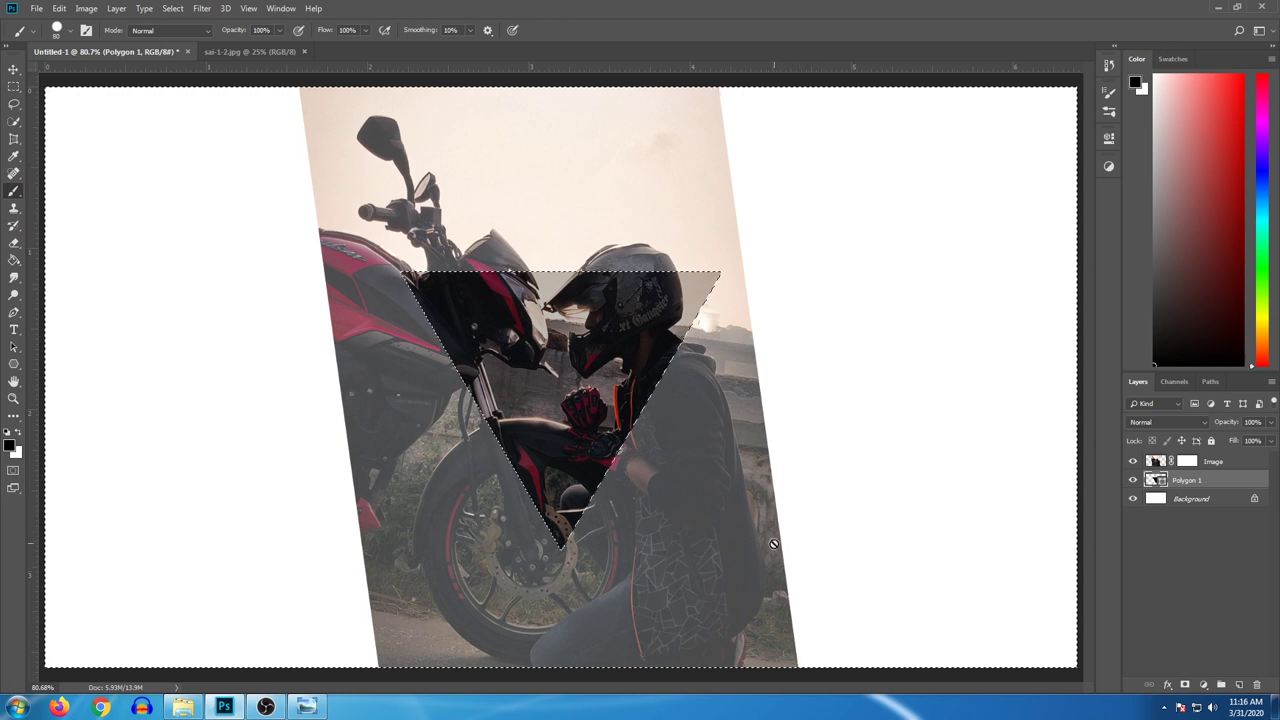
Step: Brush the Image mask to hide the photo around the triangle's lower sides, then deselect
left_click(1188, 462)
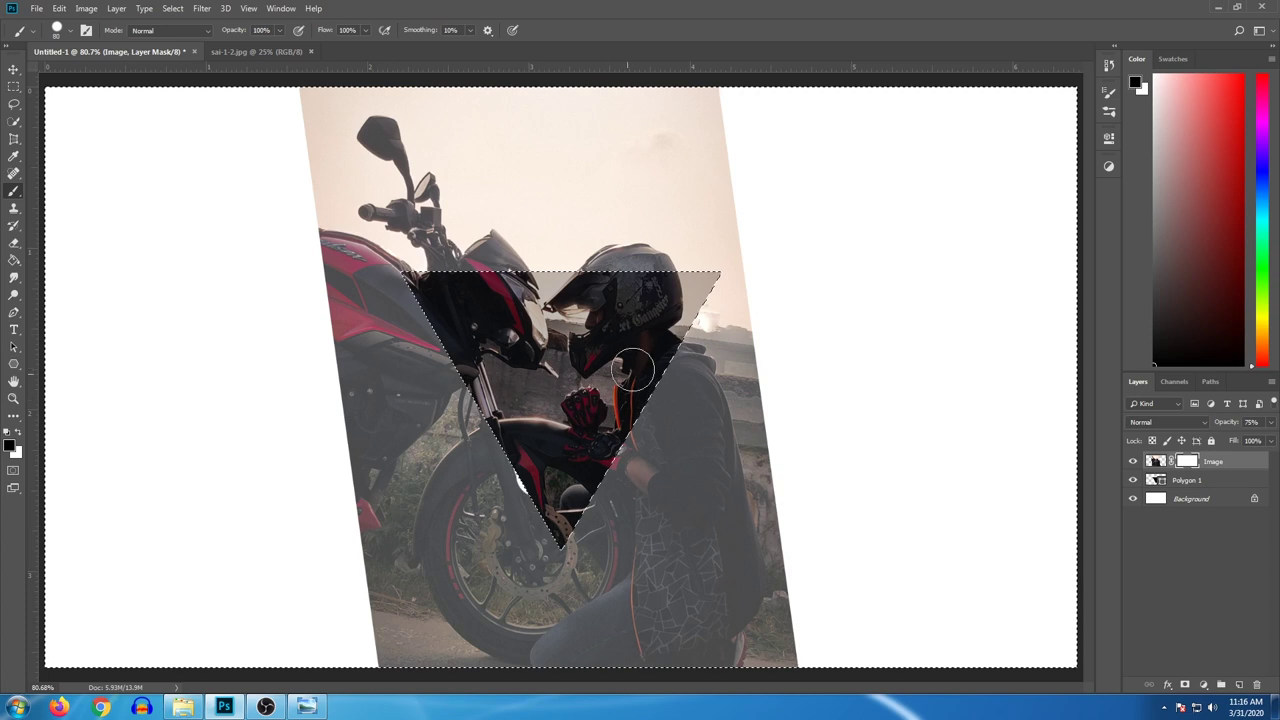
mouse_move(743, 570)
left_mouse_down()
mouse_move(694, 599)
mouse_move(863, 560)
mouse_move(901, 611)
mouse_move(679, 712)
mouse_move(579, 712)
mouse_move(559, 681)
mouse_move(723, 678)
mouse_move(854, 656)
mouse_move(709, 677)
mouse_move(592, 661)
mouse_move(610, 653)
mouse_move(517, 663)
mouse_move(793, 600)
mouse_move(748, 565)
mouse_move(775, 563)
mouse_move(786, 566)
mouse_move(694, 596)
mouse_move(763, 563)
mouse_move(691, 601)
mouse_move(454, 618)
mouse_move(421, 603)
mouse_move(409, 616)
mouse_move(392, 417)
mouse_move(303, 200)
mouse_move(393, 622)
mouse_move(346, 544)
mouse_move(510, 615)
mouse_move(365, 448)
mouse_move(436, 549)
mouse_move(403, 584)
mouse_move(453, 581)
mouse_move(588, 516)
mouse_move(717, 578)
mouse_move(777, 458)
mouse_move(767, 441)
mouse_move(790, 442)
mouse_move(706, 463)
mouse_move(729, 440)
mouse_move(352, 439)
mouse_move(399, 443)
mouse_move(430, 425)
mouse_move(284, 355)
mouse_move(380, 382)
mouse_move(375, 284)
mouse_move(325, 180)
mouse_move(438, 380)
left_mouse_up()
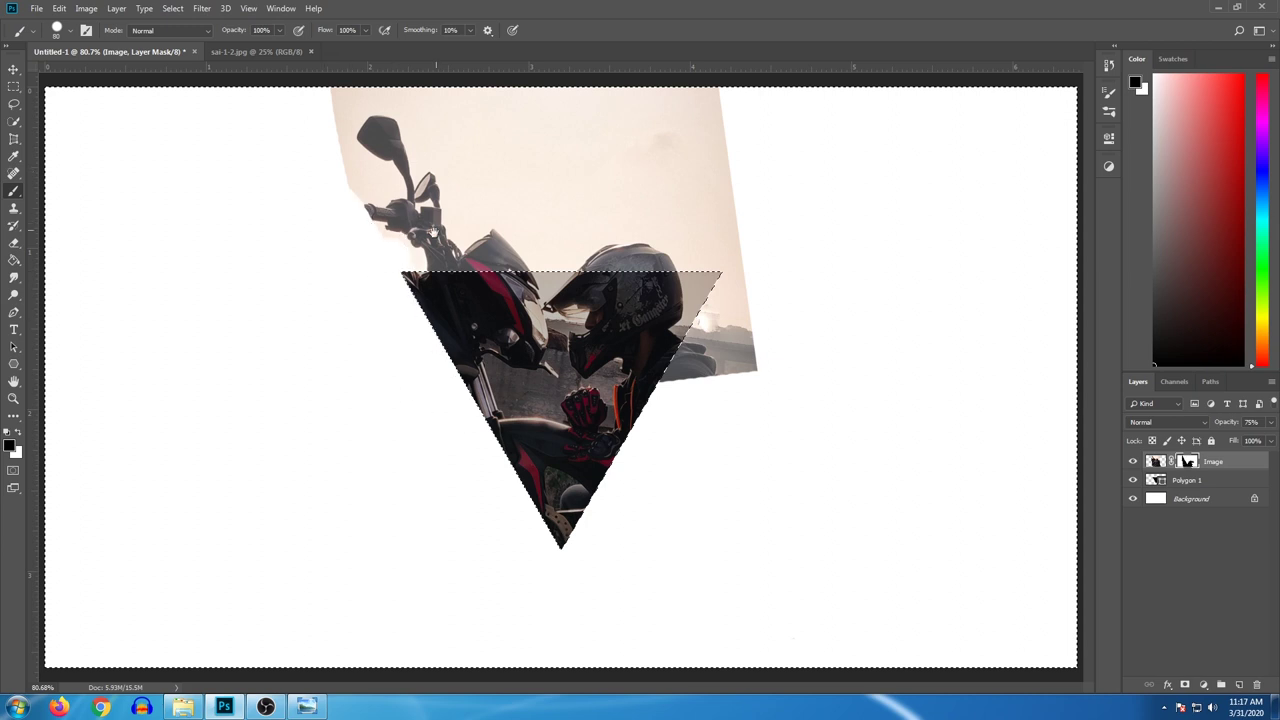
key("ctrl+d")
Step: Brush black on the mask above the triangle and over the peach fringe around the helmet
scroll(438, 450, "up", 3)
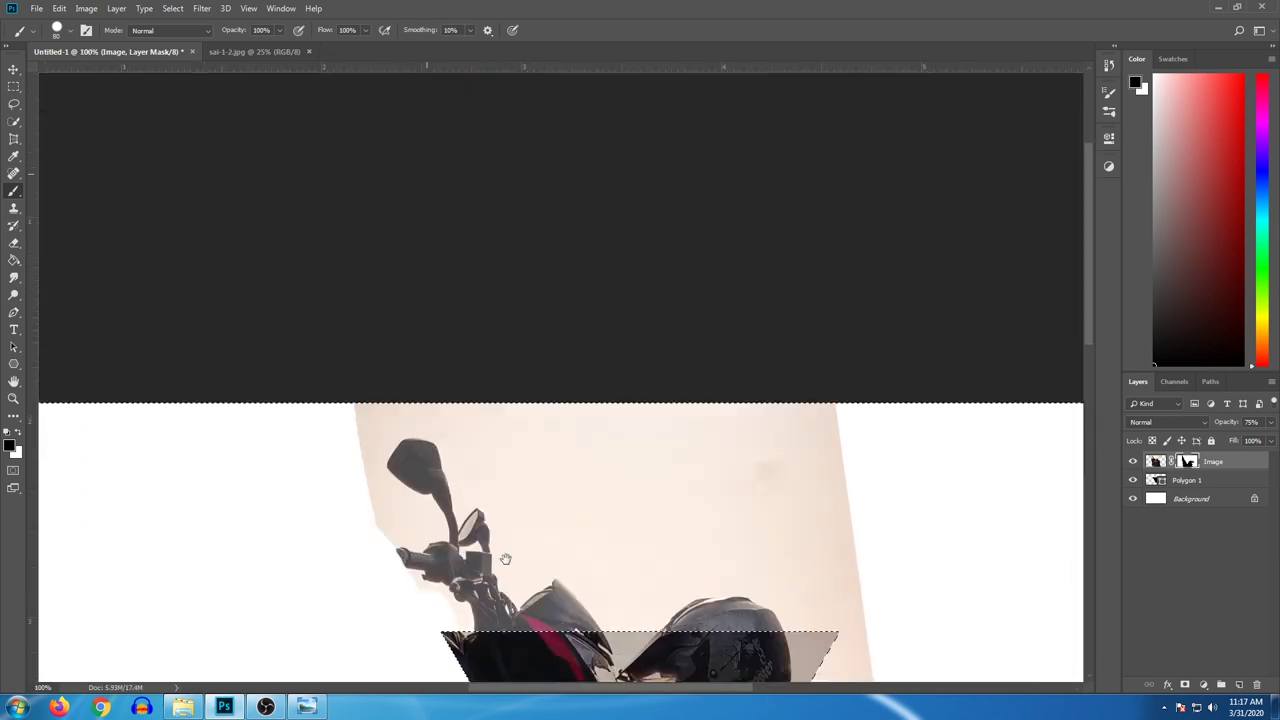
mouse_move(357, 381)
left_mouse_down()
mouse_move(783, 658)
mouse_move(800, 603)
mouse_move(535, 440)
mouse_move(519, 534)
mouse_move(762, 475)
mouse_move(626, 486)
mouse_move(800, 551)
left_mouse_up()
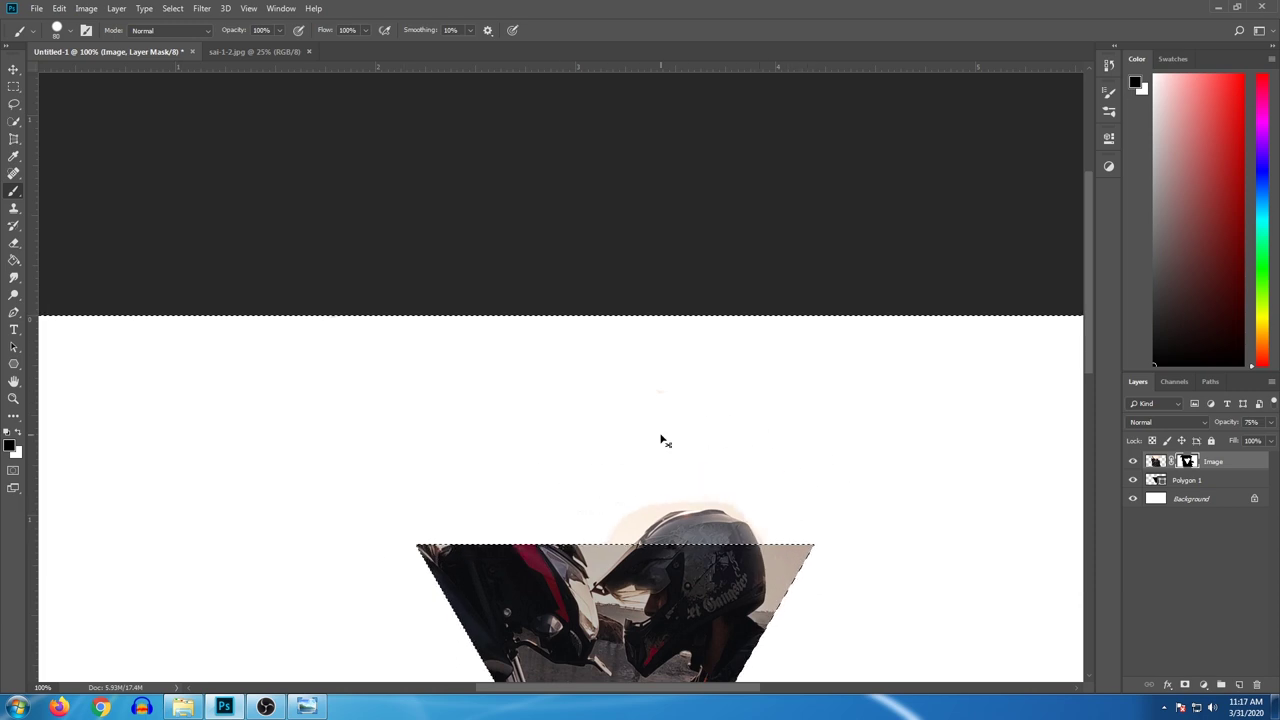
scroll(661, 440, "up", 2)
scroll(857, 606, "down", 5)
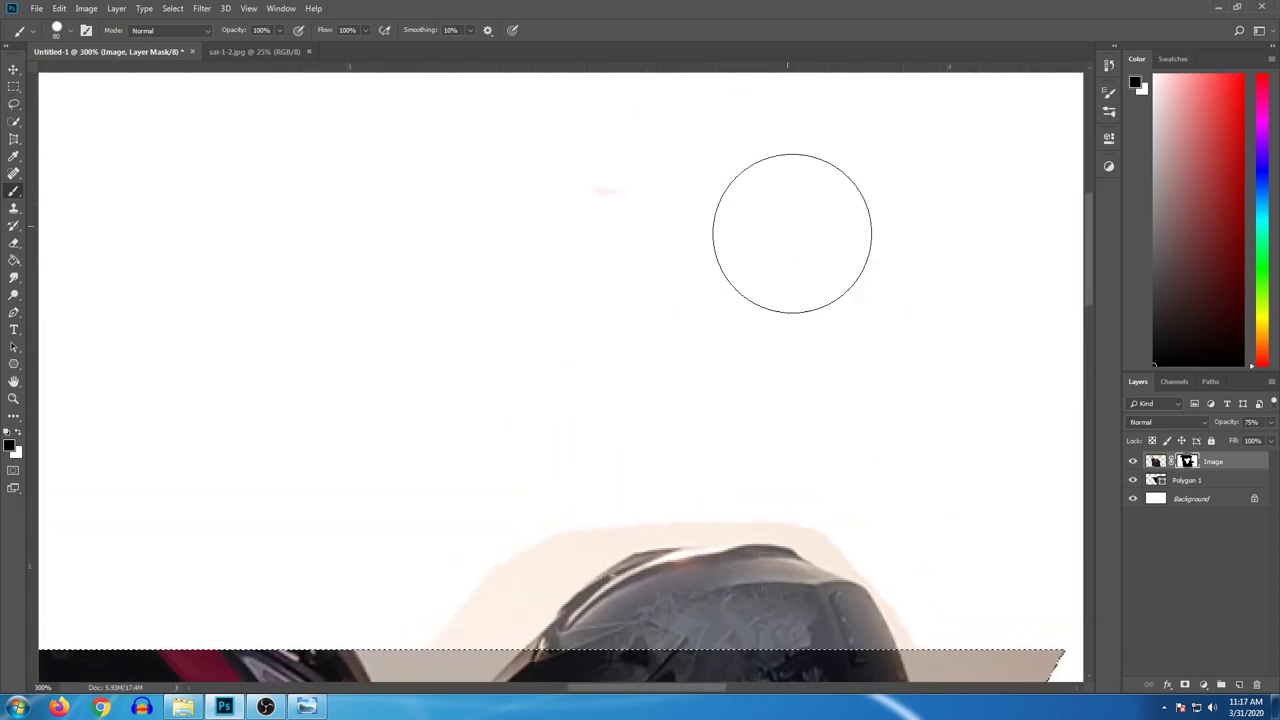
scroll(708, 289, "down", 4)
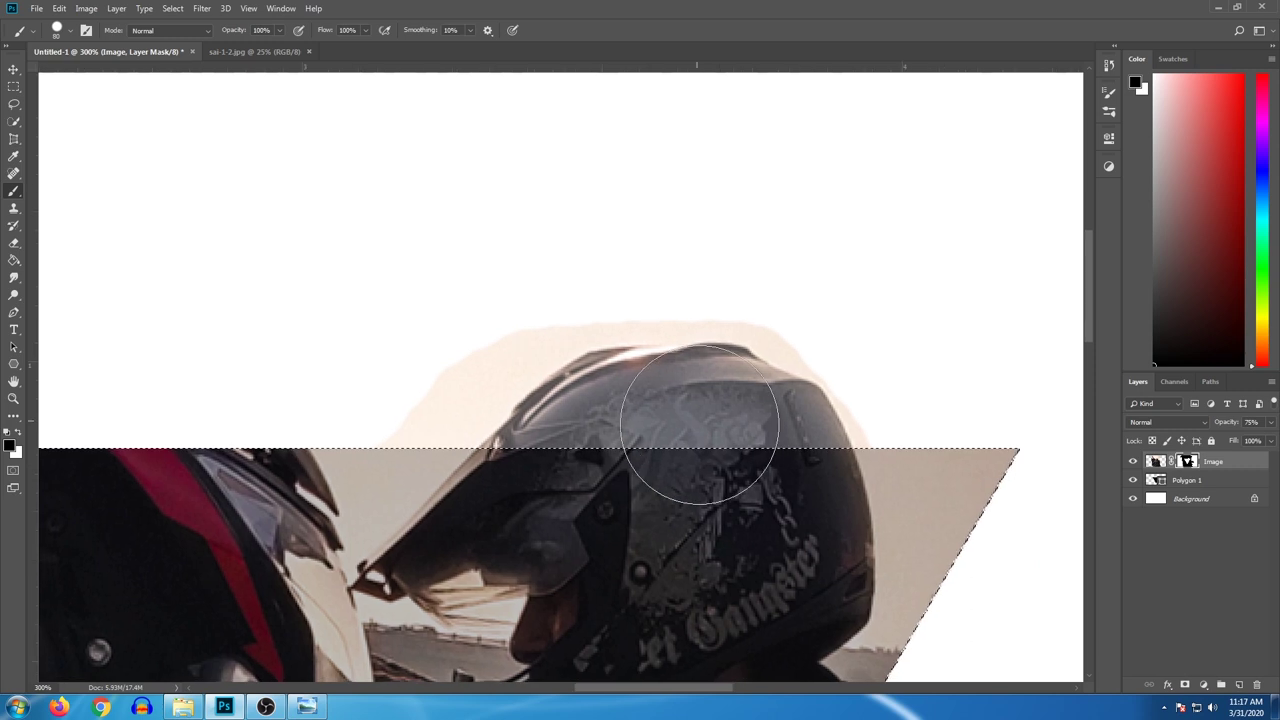
scroll(427, 431, "up", 1)
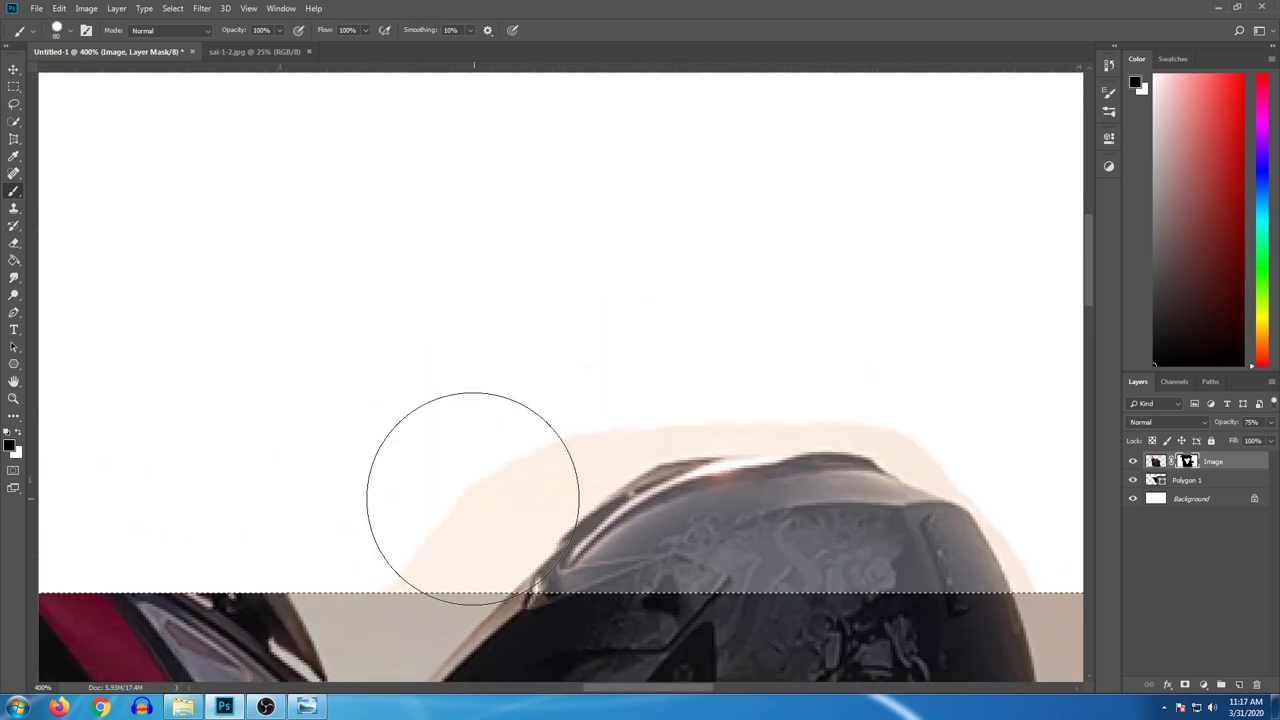
mouse_move(505, 478)
left_mouse_down()
mouse_move(448, 549)
mouse_move(466, 516)
mouse_move(369, 600)
mouse_move(453, 565)
mouse_move(484, 535)
mouse_move(480, 564)
mouse_move(495, 561)
mouse_move(563, 455)
mouse_move(603, 435)
mouse_move(785, 408)
mouse_move(907, 417)
mouse_move(1052, 576)
mouse_move(1001, 490)
mouse_move(890, 433)
mouse_move(730, 435)
mouse_move(500, 557)
left_mouse_up()
Step: Mask across the helmet top, leaving only small fragments above the triangle's edge
left_click_drag(1021, 538, 651, 491)
key("x")
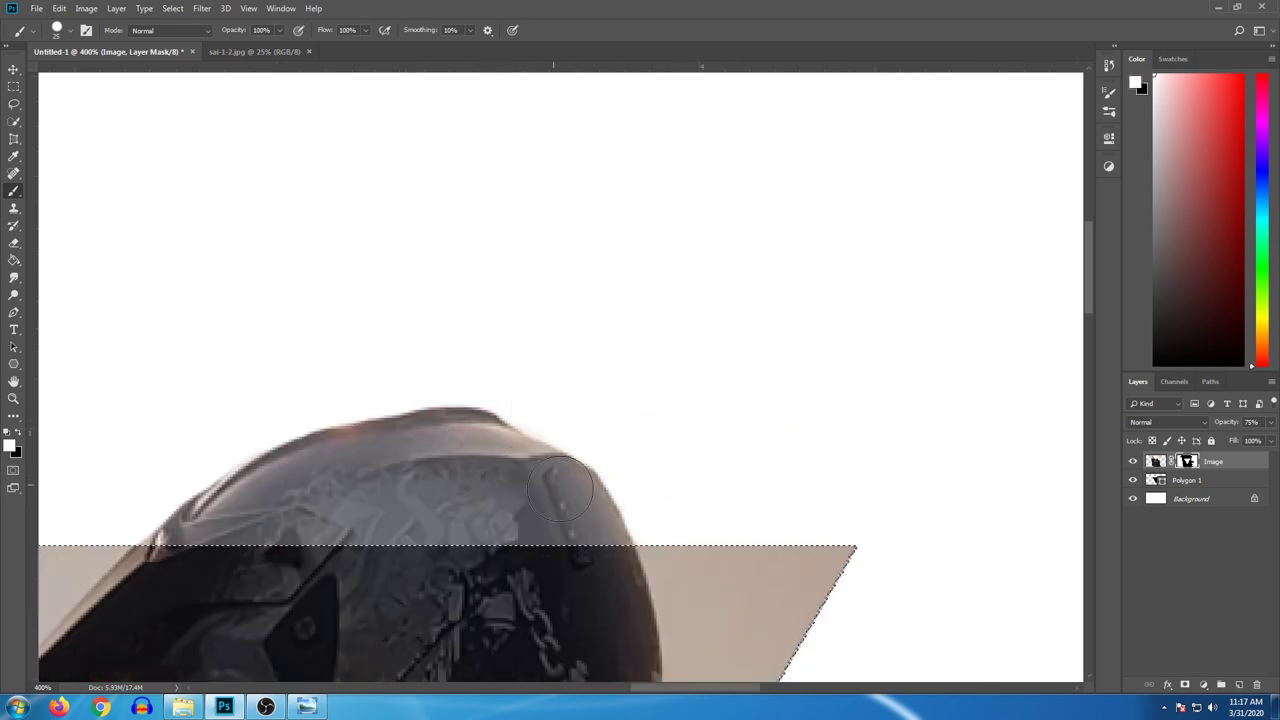
key("x")
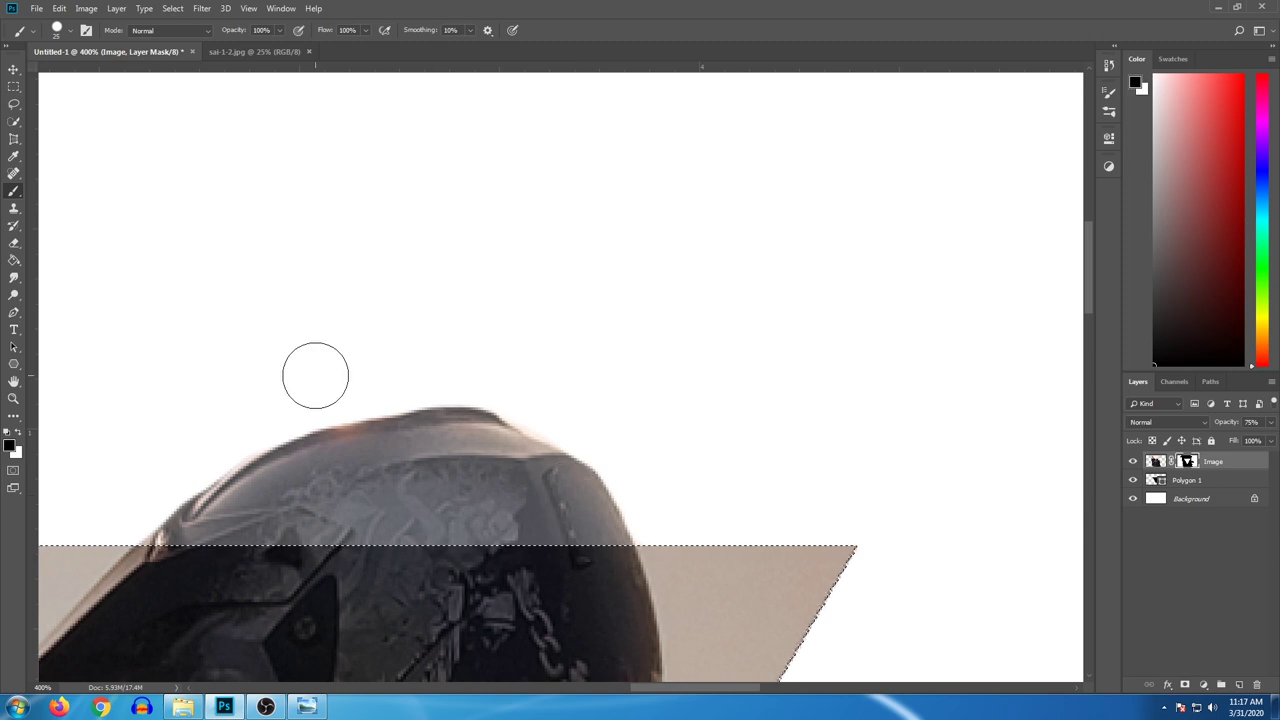
key("ctrl+0")
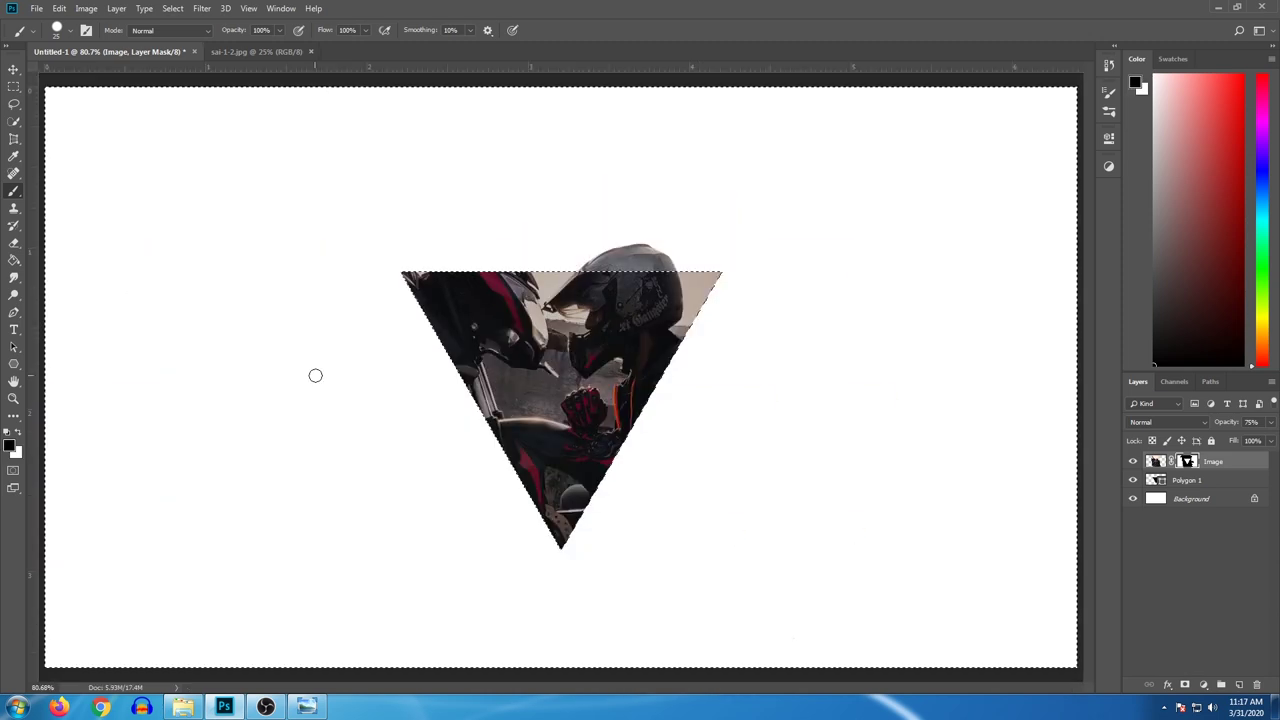
key("x")
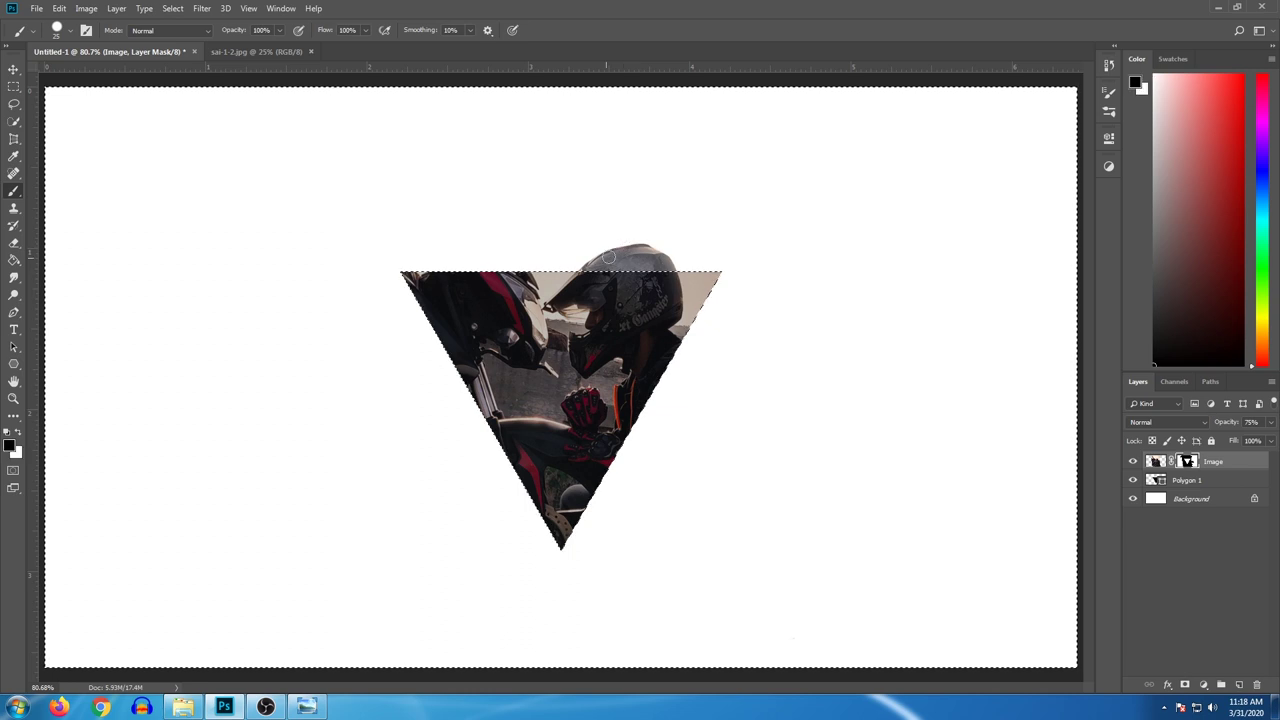
key("x")
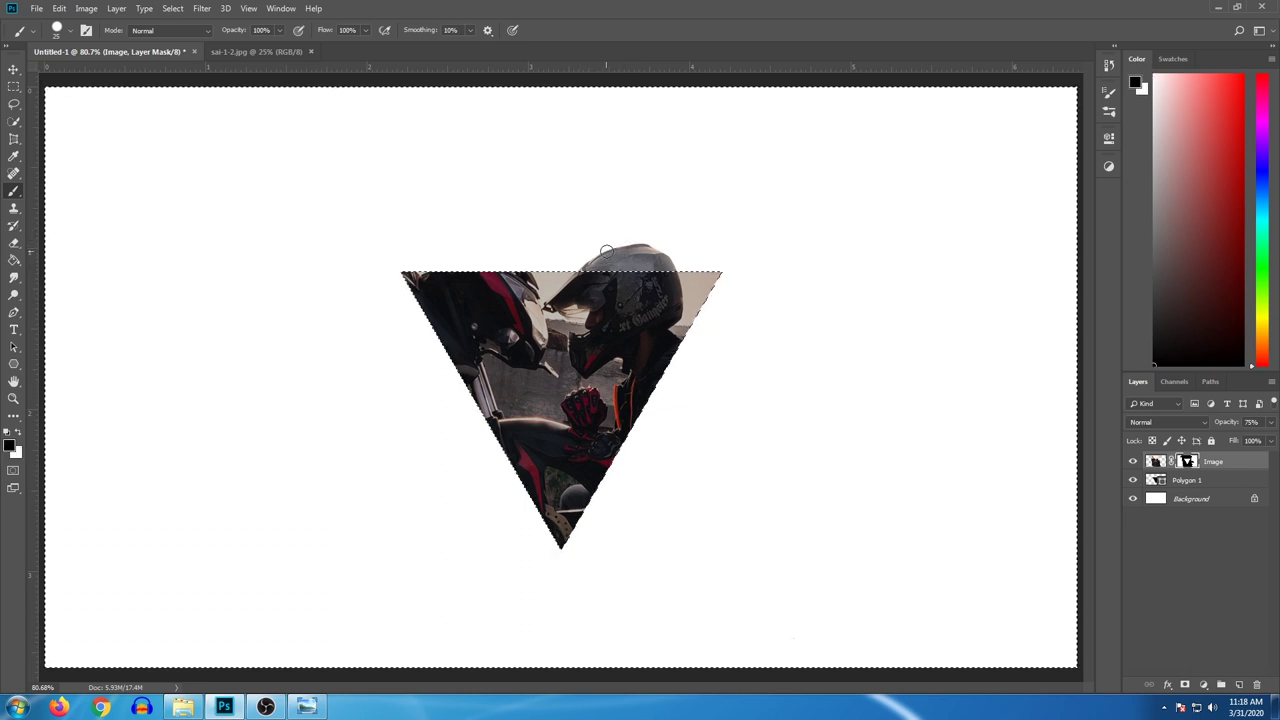
mouse_move(638, 245)
left_mouse_down()
mouse_move(631, 257)
mouse_move(665, 253)
left_mouse_up()
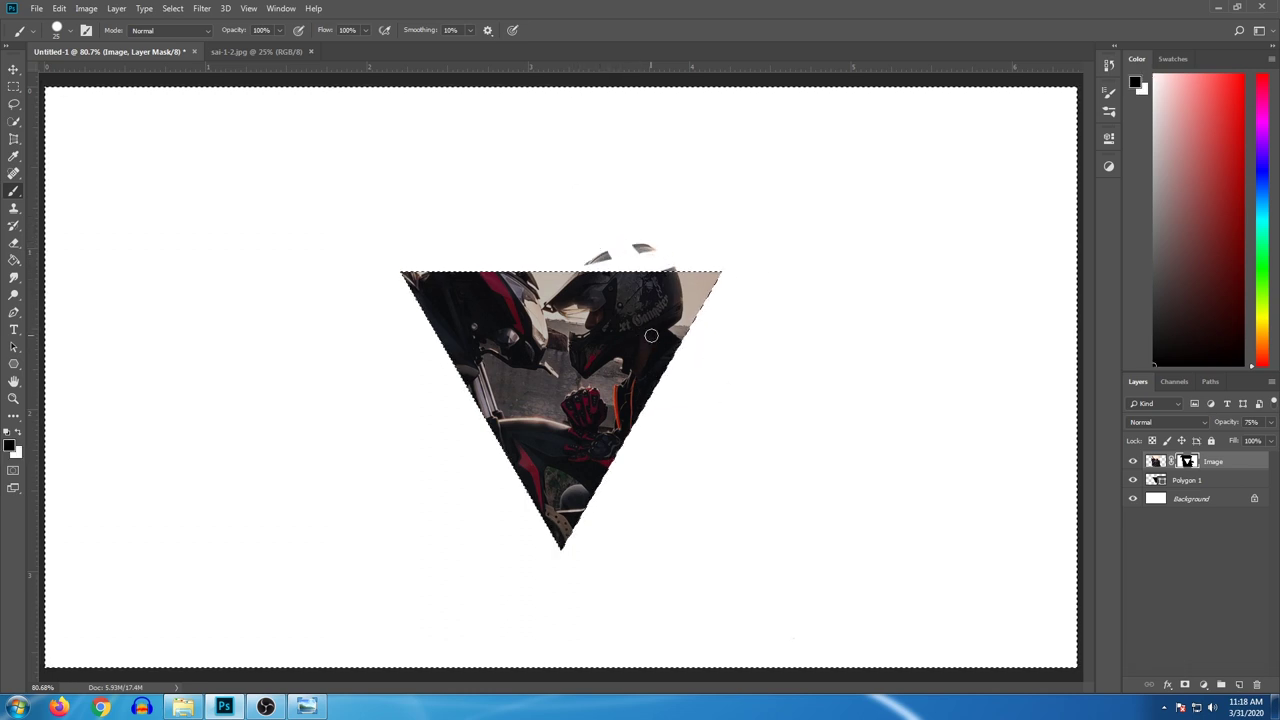
key("x")
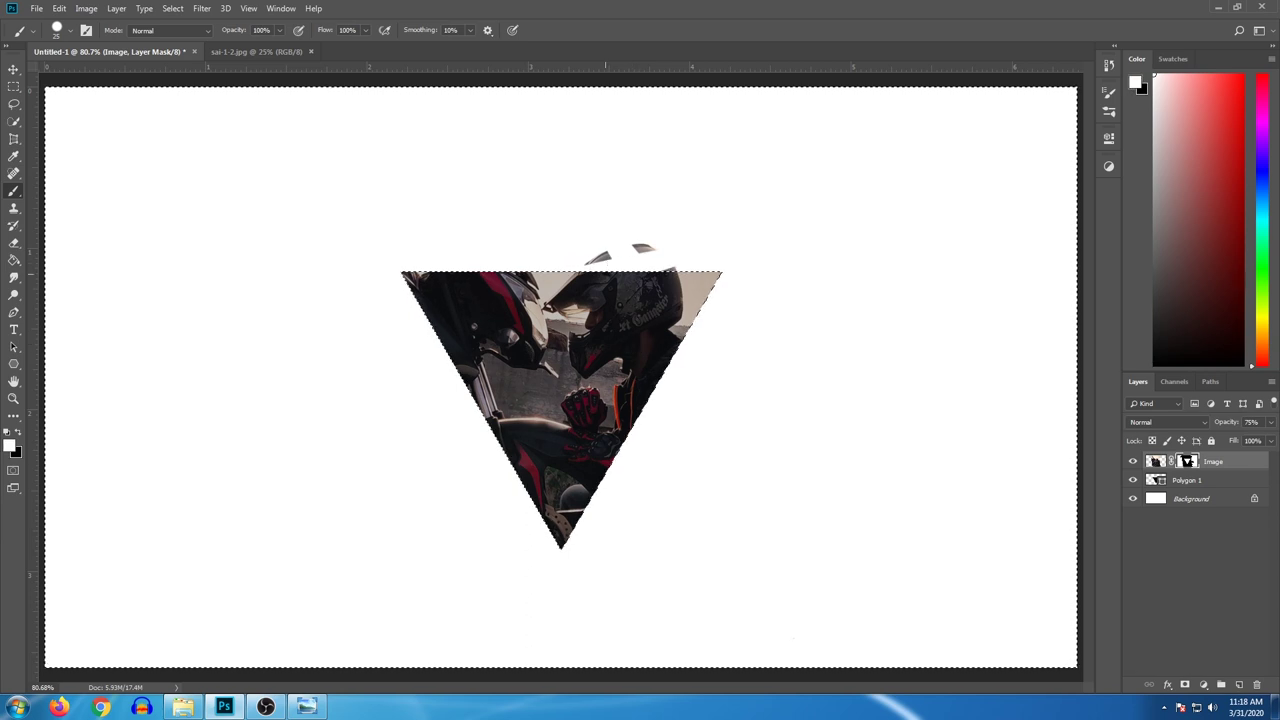
key("x")
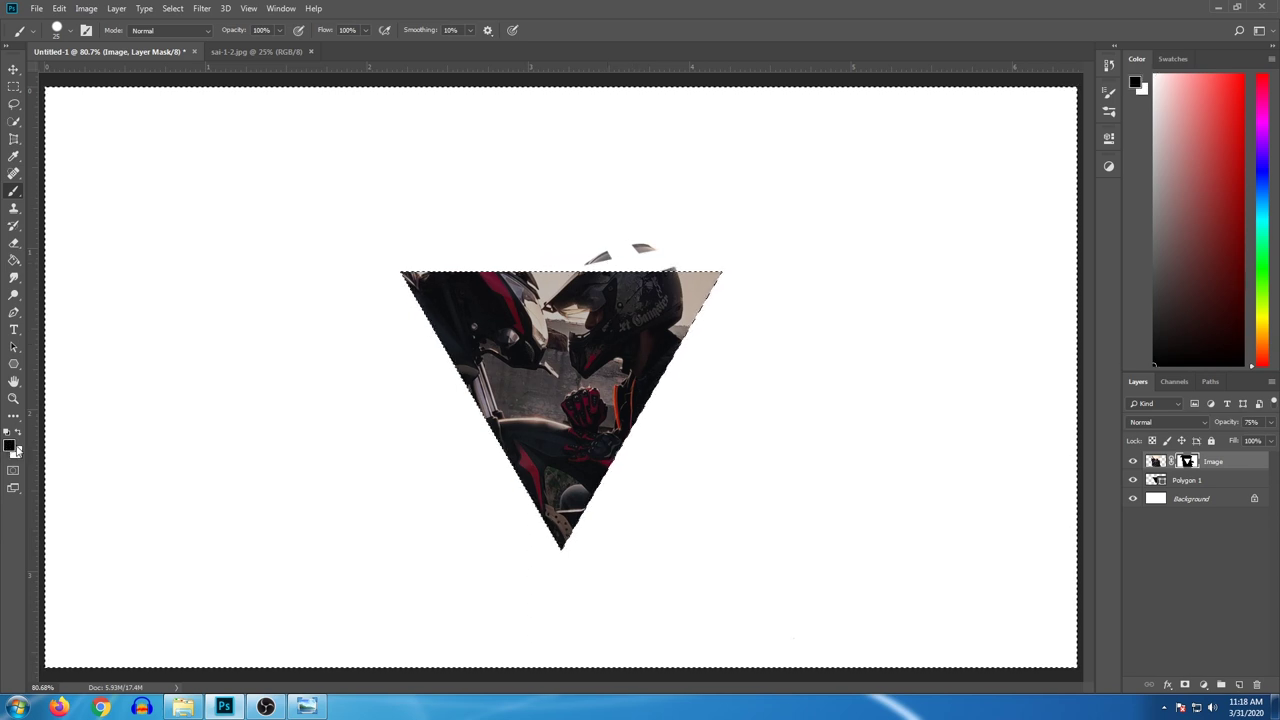
key("x")
key("x")
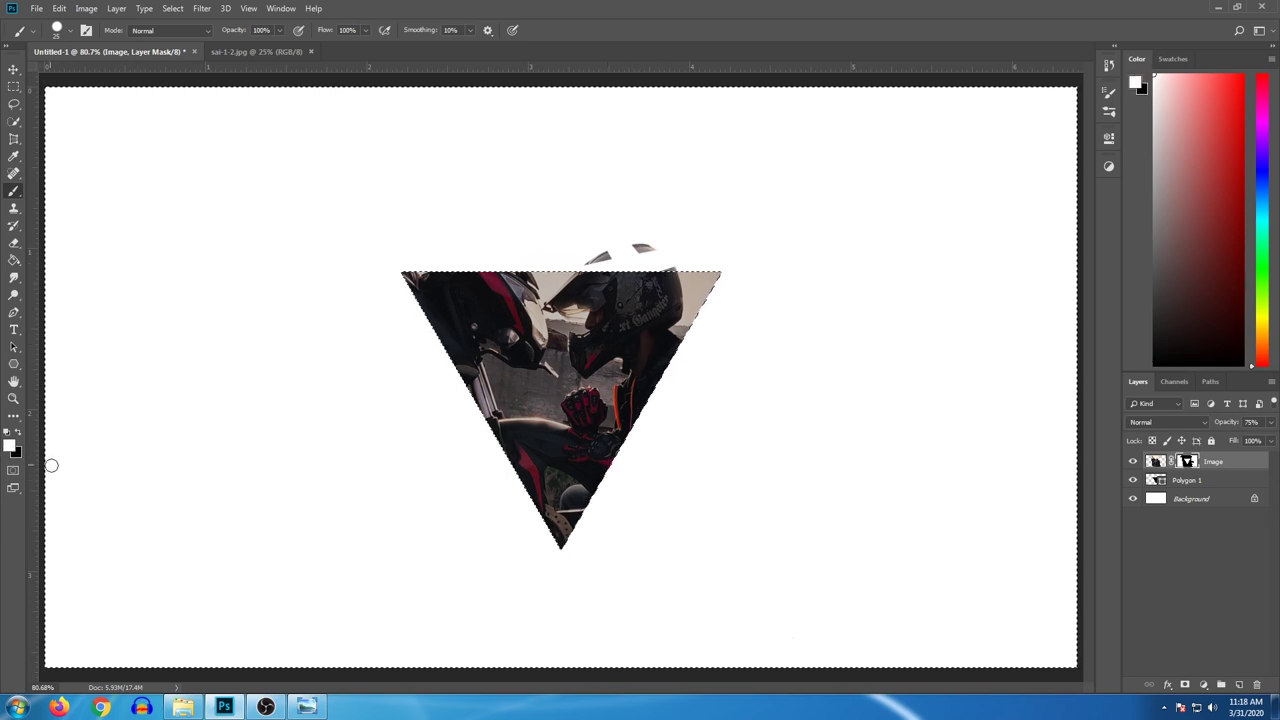
key("x")
key("ctrl+1")
Step: Reveal the helmet top and visor peak above the triangle with white on the mask, then deselect
scroll(680, 308, "up", 2)
scroll(600, 400, "up", 3)
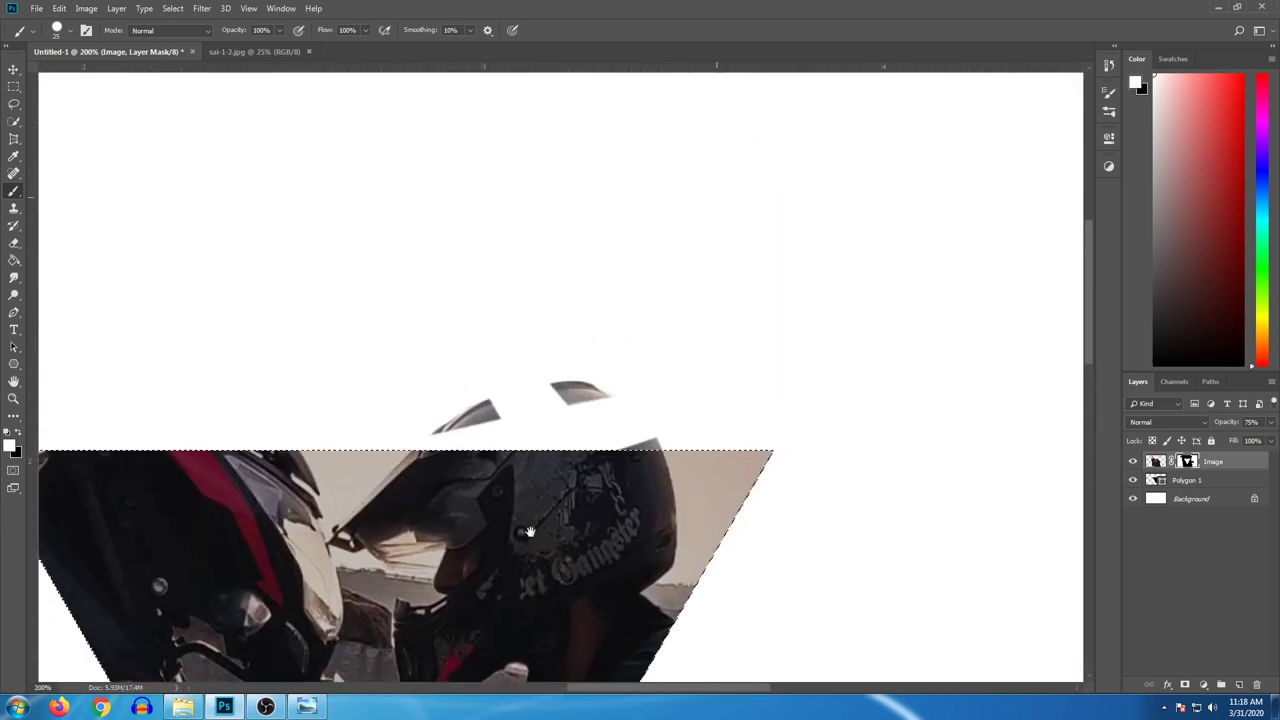
mouse_move(520, 428)
left_mouse_down()
mouse_move(429, 468)
mouse_move(457, 441)
mouse_move(420, 469)
left_mouse_up()
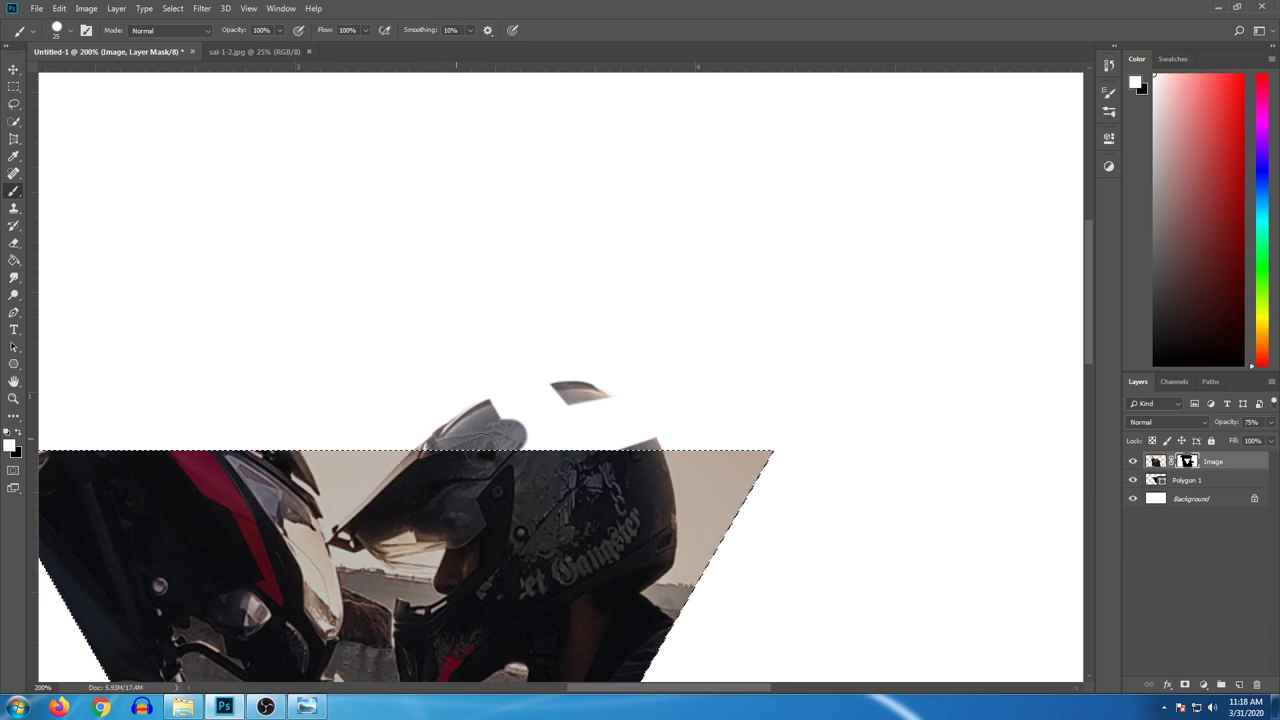
mouse_move(534, 418)
left_mouse_down()
mouse_move(566, 400)
mouse_move(497, 414)
mouse_move(559, 405)
left_mouse_up()
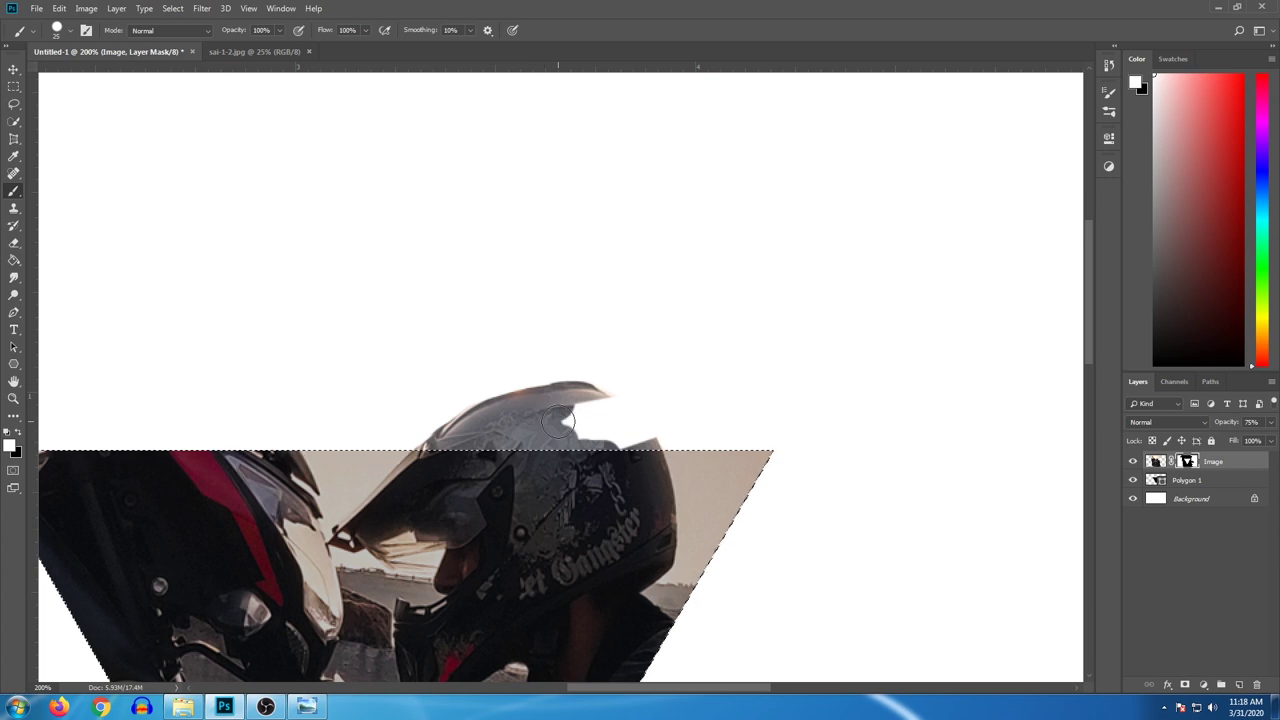
mouse_move(600, 449)
left_mouse_down()
mouse_move(591, 413)
mouse_move(617, 443)
left_mouse_up()
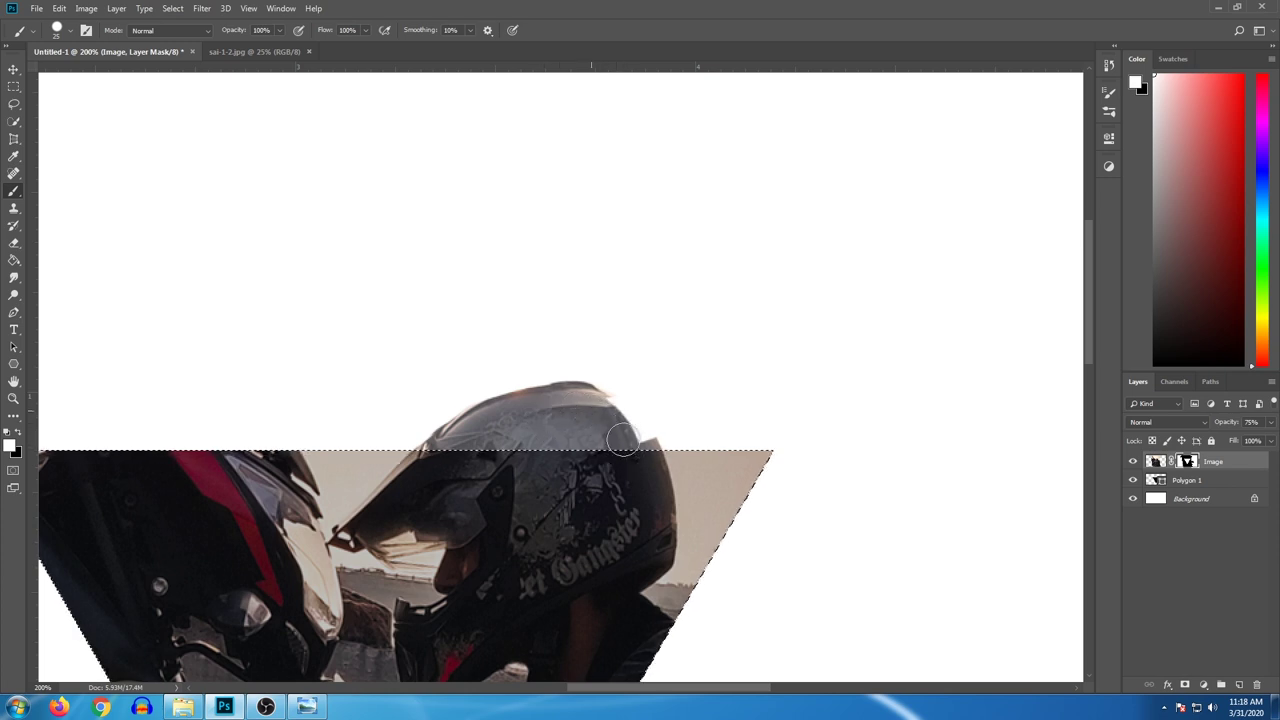
mouse_move(593, 403)
left_mouse_down()
mouse_move(637, 451)
mouse_move(589, 404)
mouse_move(645, 448)
mouse_move(582, 401)
mouse_move(634, 436)
mouse_move(586, 401)
left_mouse_up()
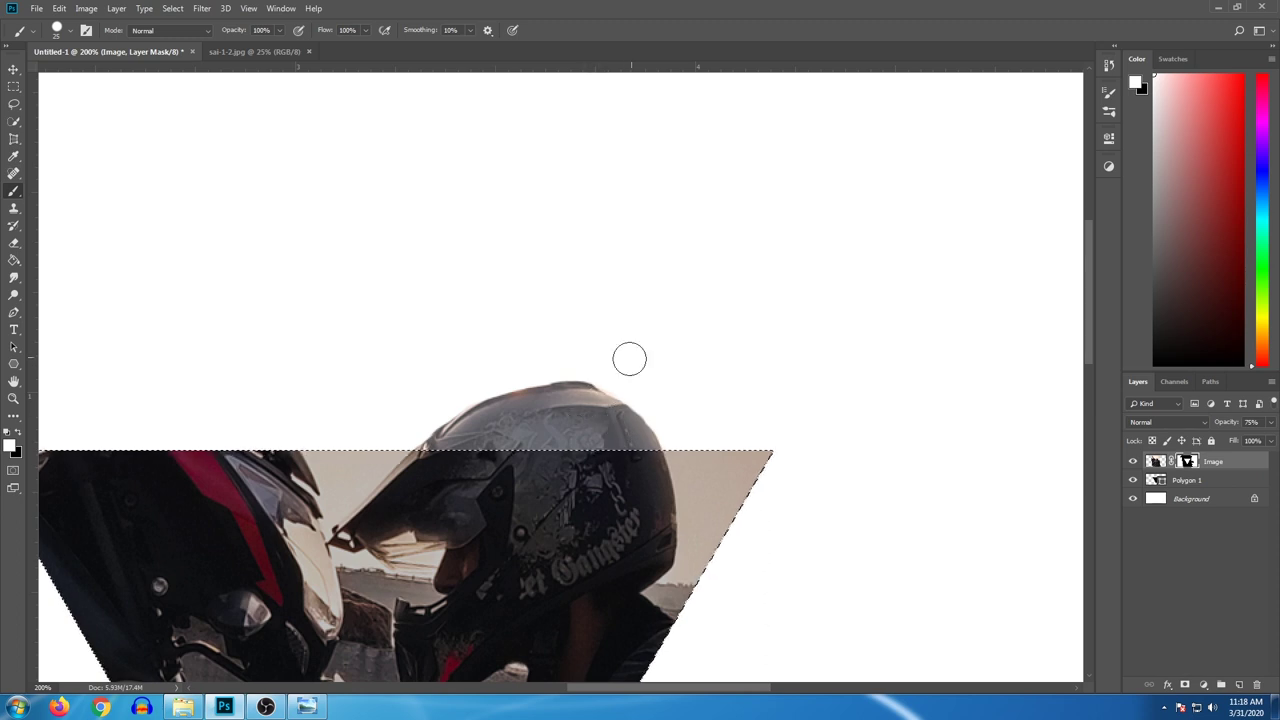
key("ctrl+plus")
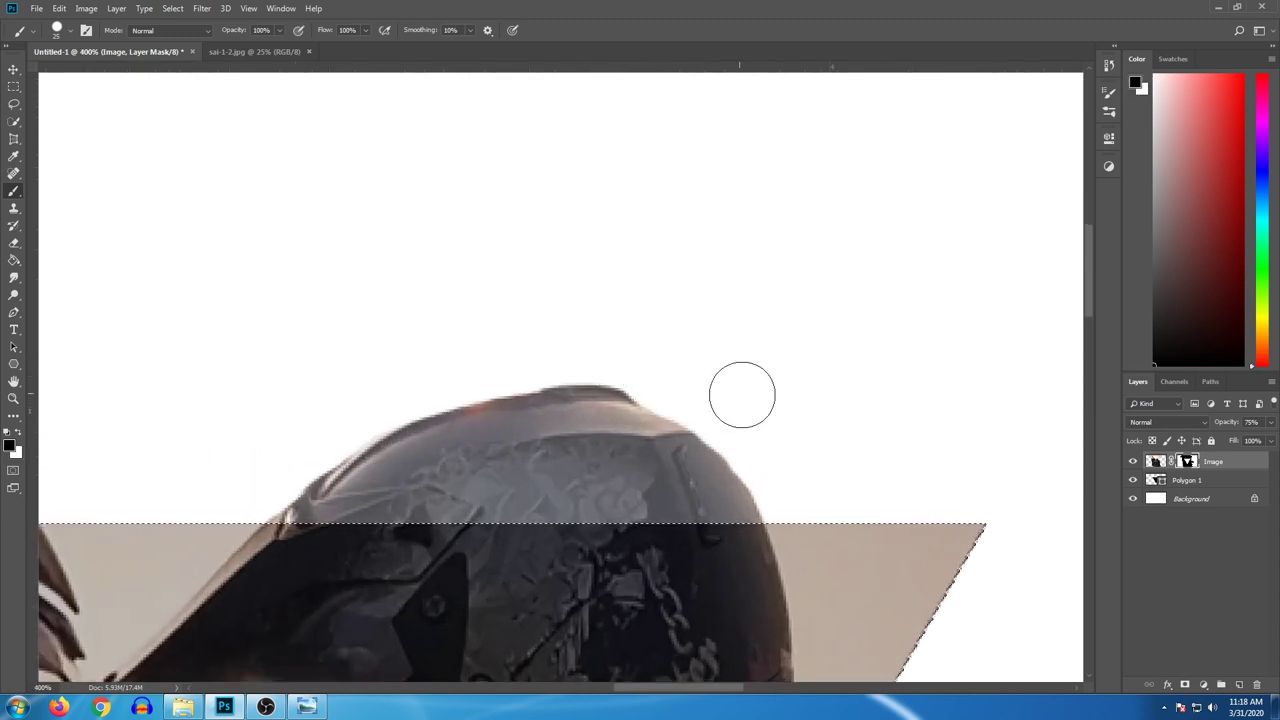
key("ctrl+0")
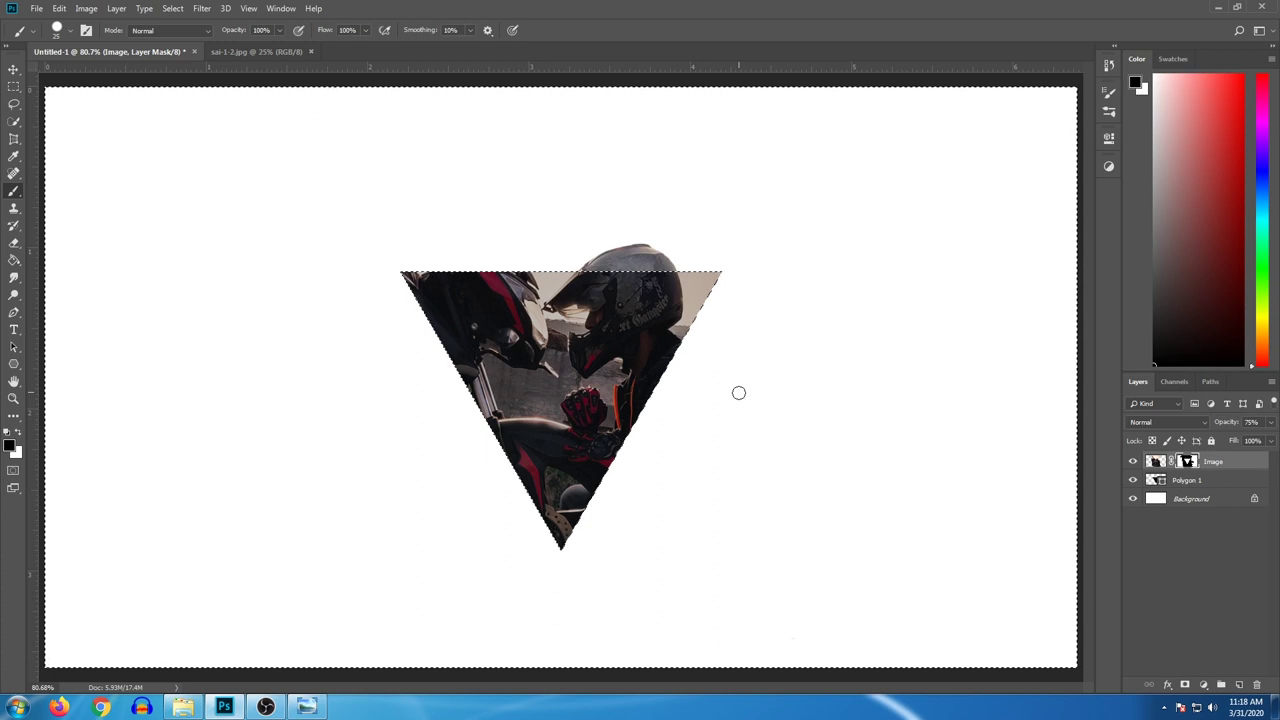
key("ctrl+d")
Step: Fill the Background layer with black and return to the Image layer's mask
left_click(1154, 500)
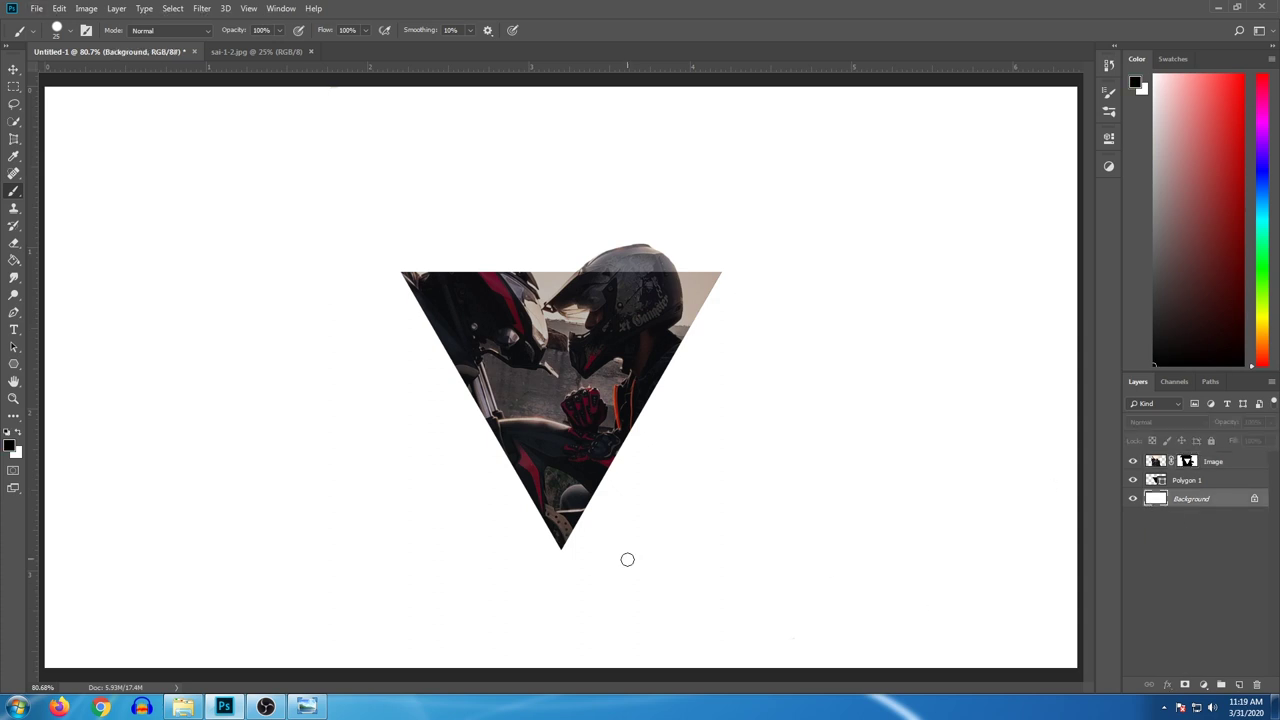
key("alt+BackSpace")
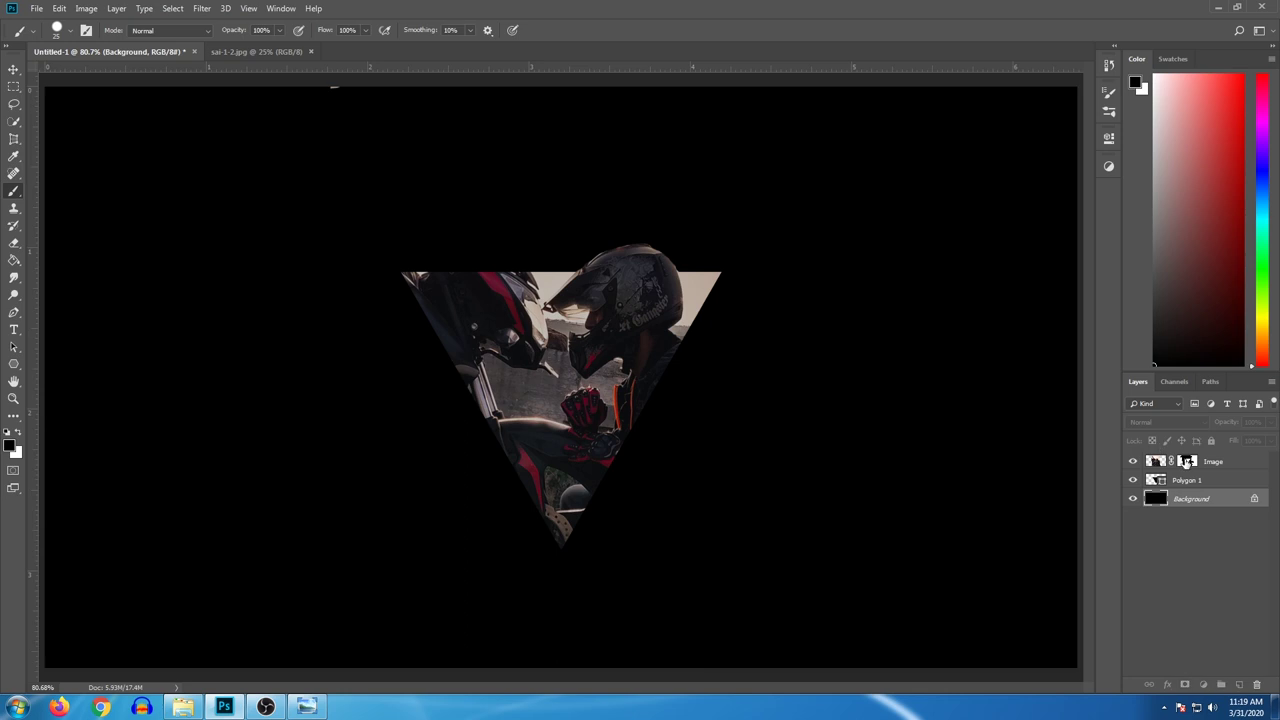
left_click(1184, 462)
key("ctrl+1")
Step: Zoom in on the helmet edge and refine the mask outline with a smaller brush
key("ctrl+plus")
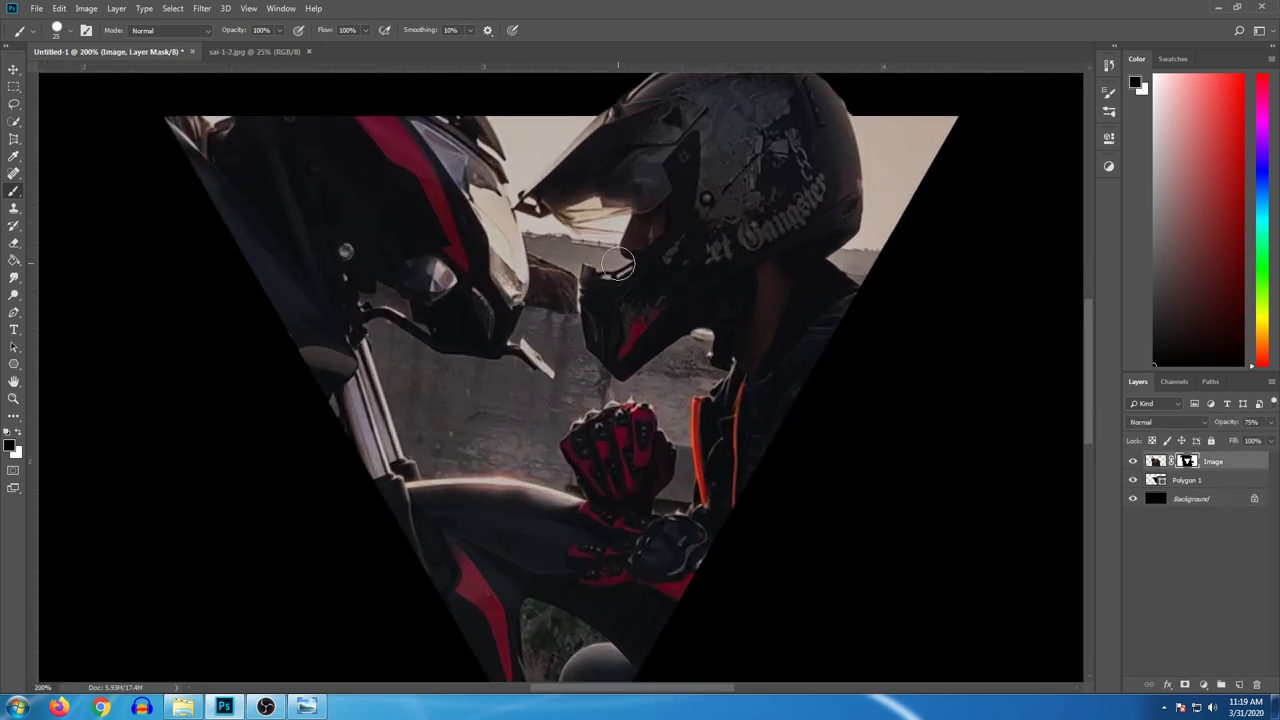
left_click_drag(300, 100, 232, 300)
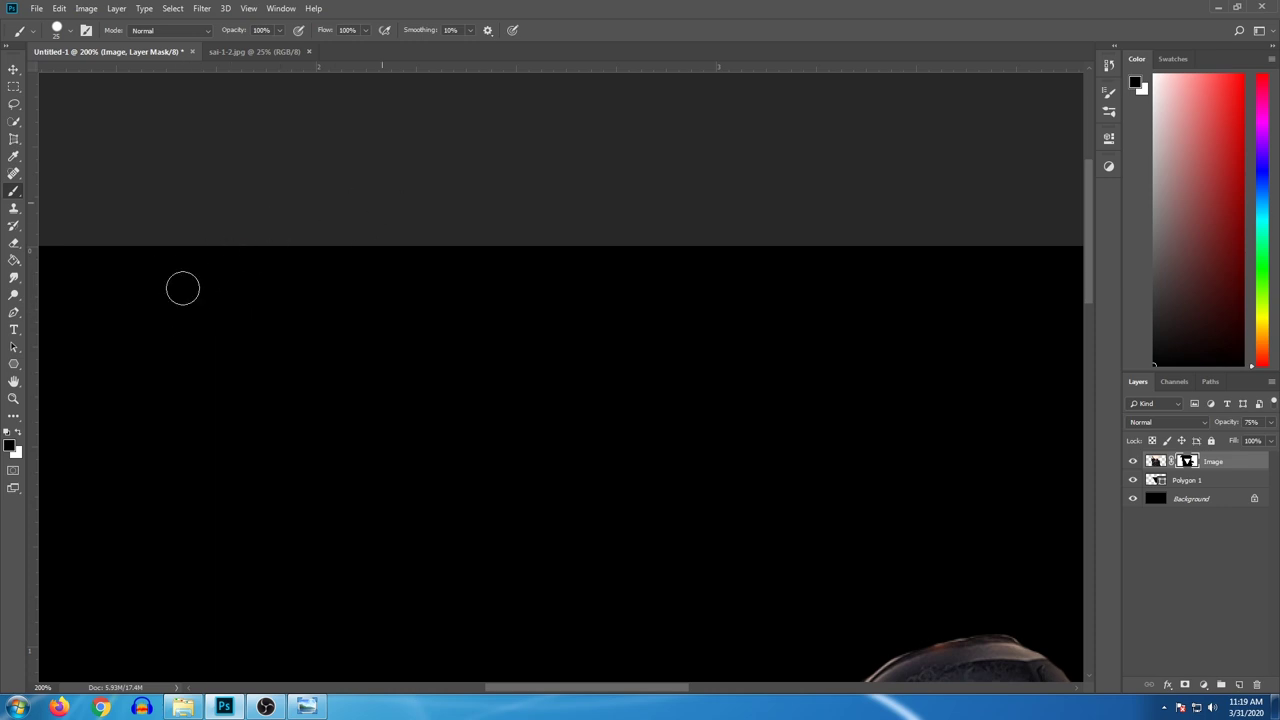
scroll(183, 286, "down", 5)
scroll(183, 286, "right", 5)
key("ctrl+plus")
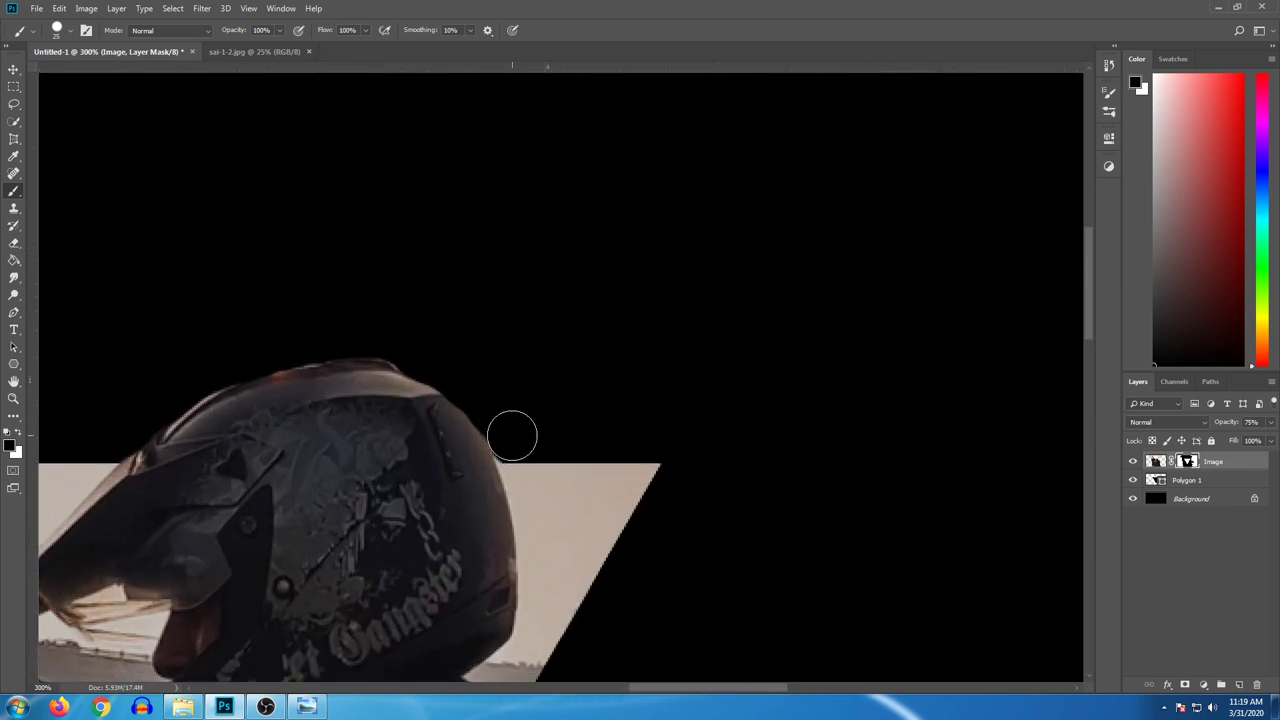
key("ctrl+plus")
key("ctrl+plus")
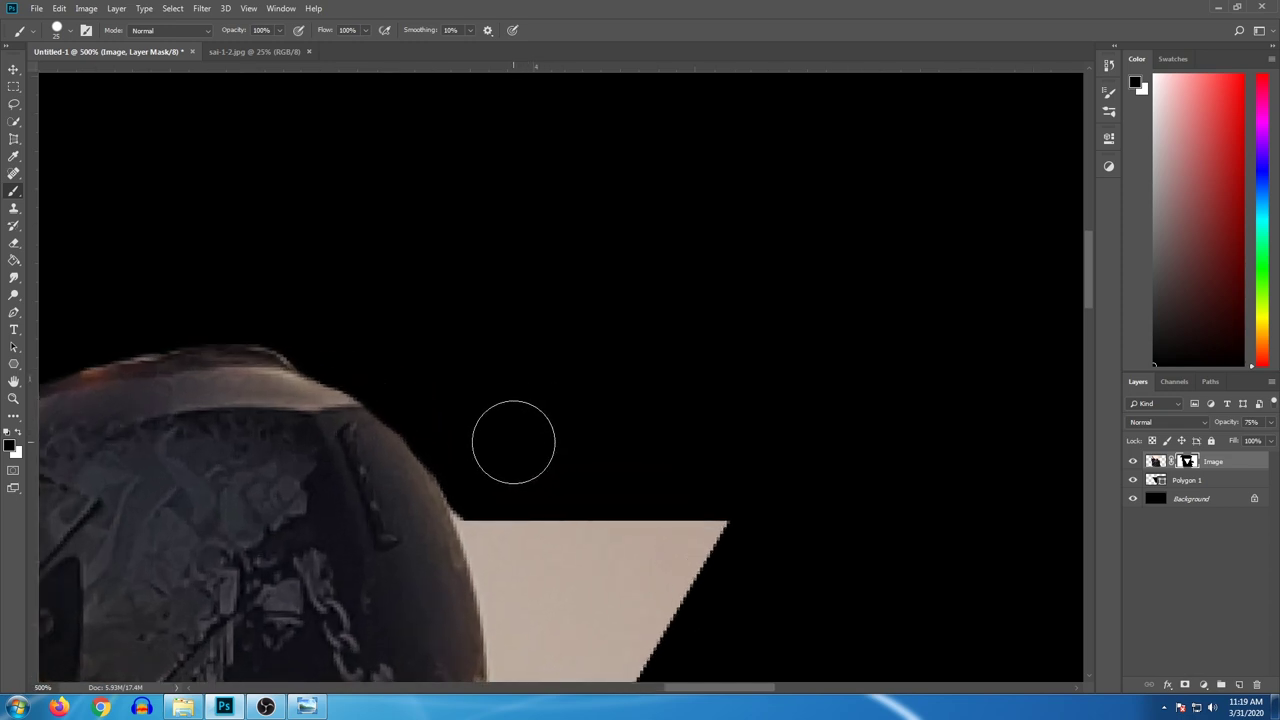
key("bracketleft")
key("bracketleft")
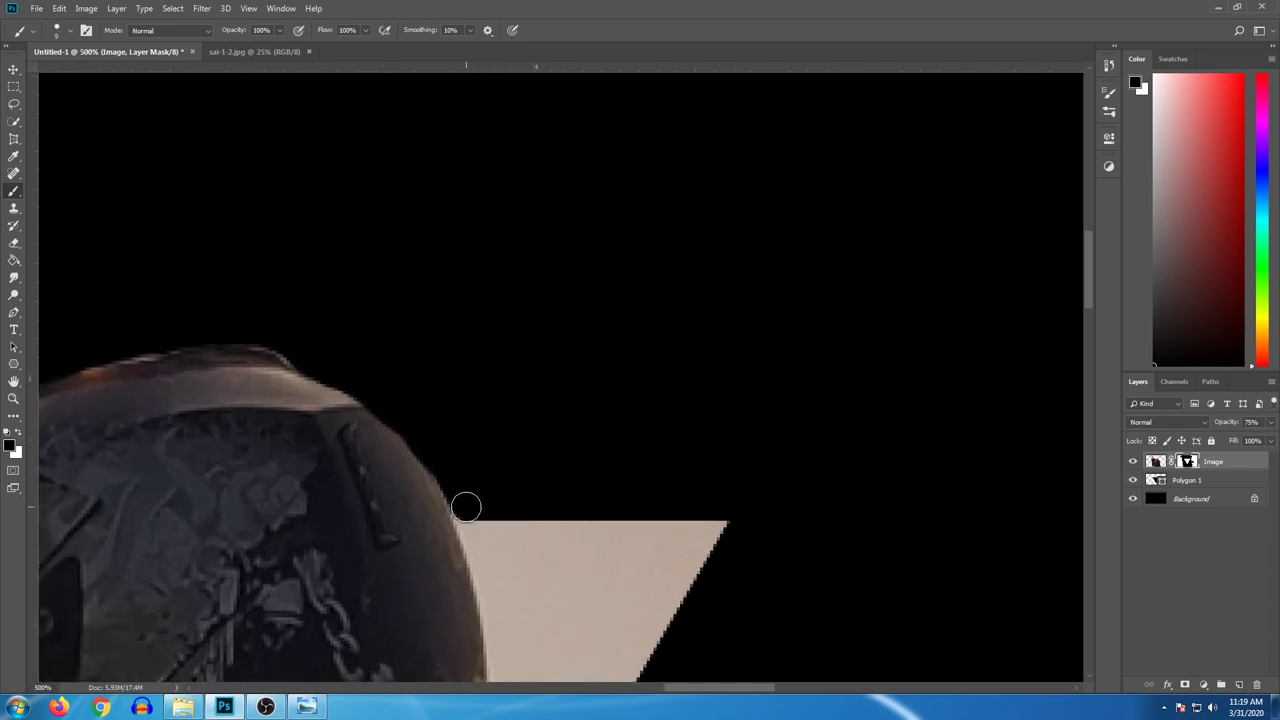
key("x")
scroll(476, 548, "left", 5)
scroll(476, 548, "up", 1)
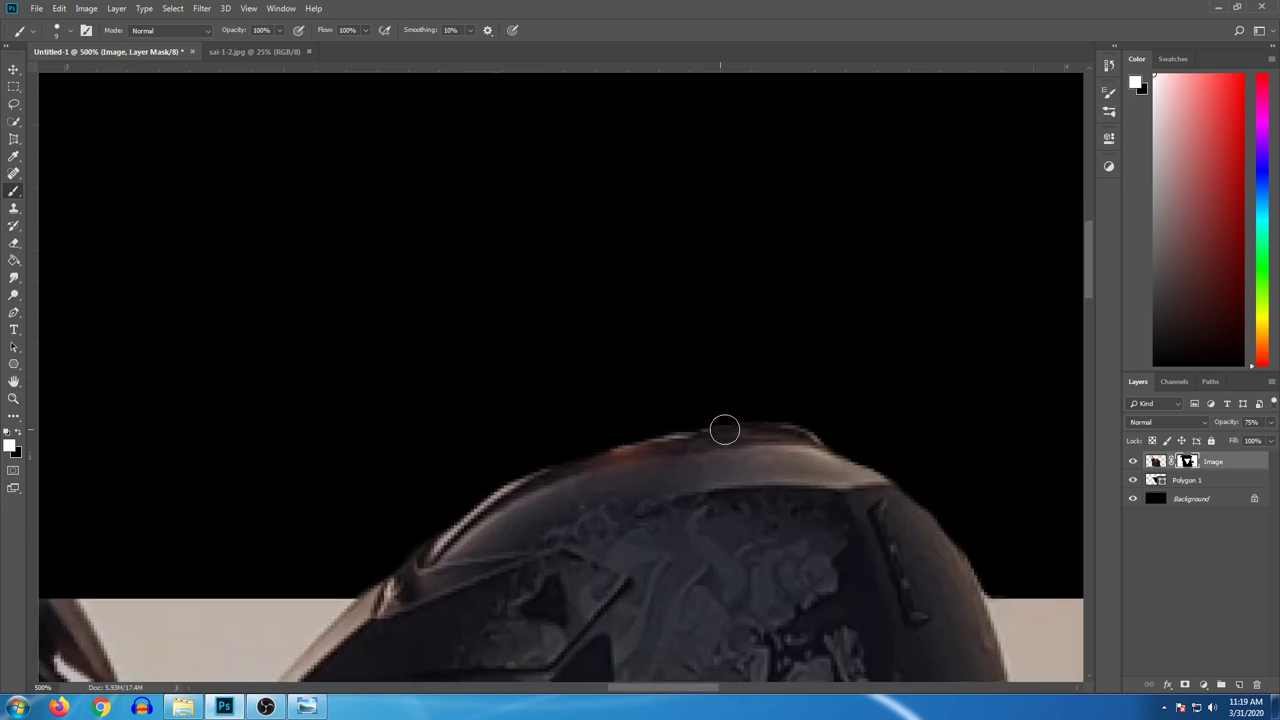
key("x")
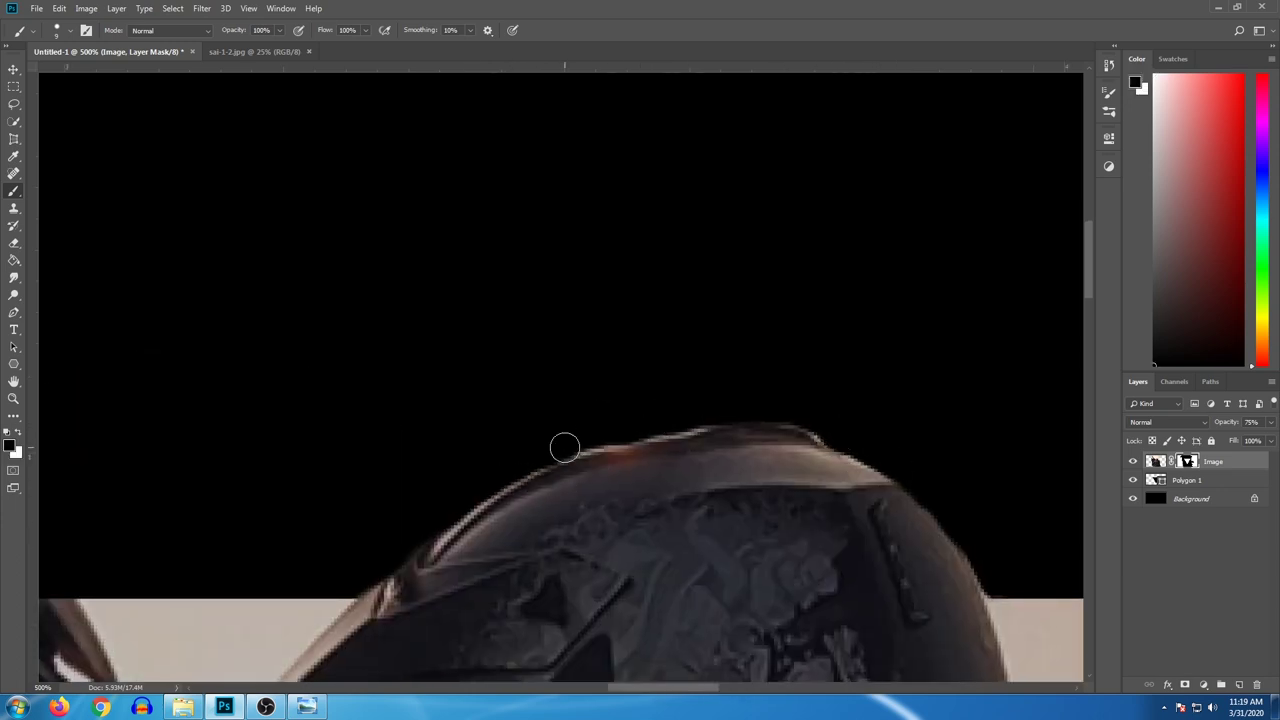
Step: Fit the view and nudge the photo slightly with the Move tool
key("ctrl+0")
key("v")
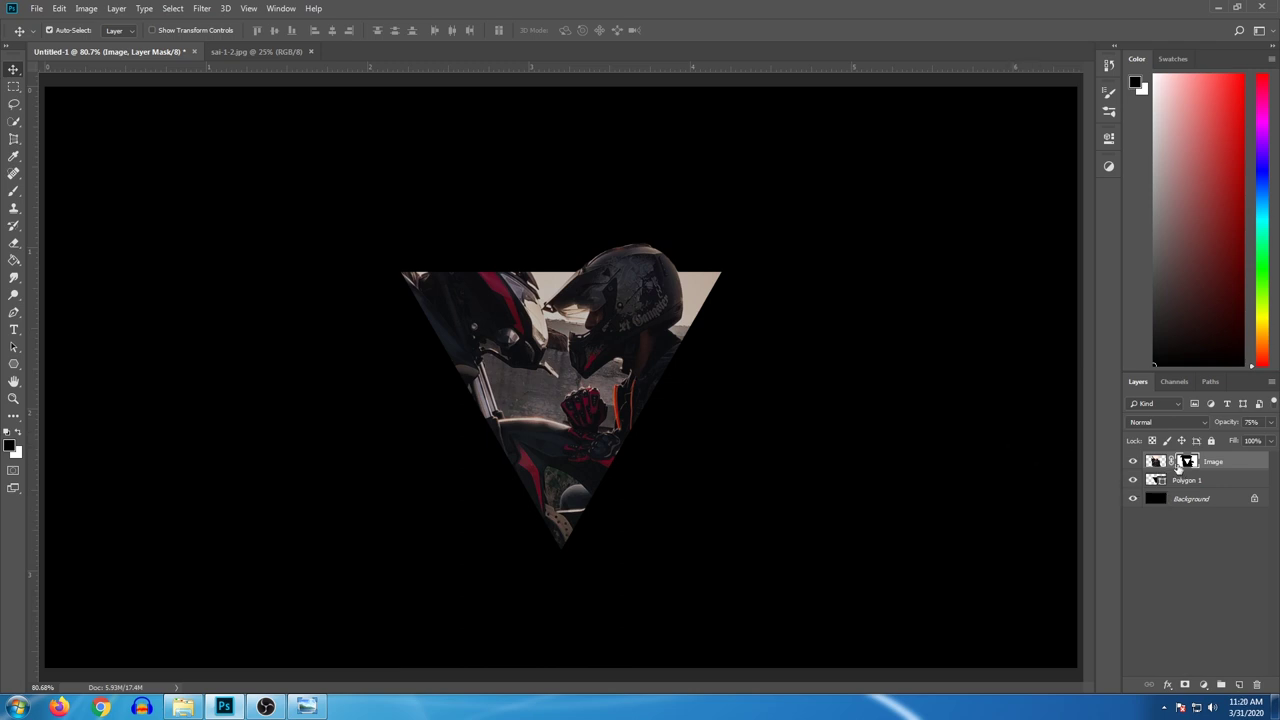
left_click_drag(537, 380, 537, 381)
key("ctrl+plus")
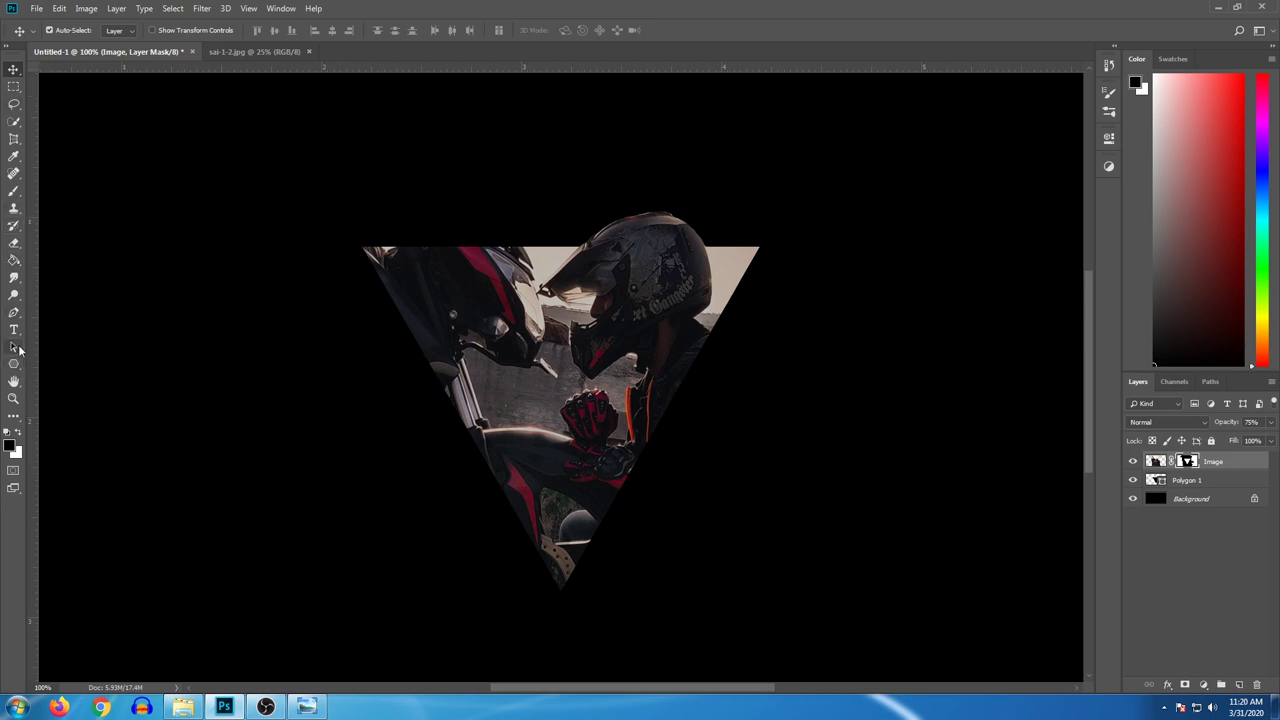
left_click(14, 260)
Step: Use the Smudge Tool on the Image mask to smear spikes from the triangle's top-left corner and left edge
left_click(14, 278)
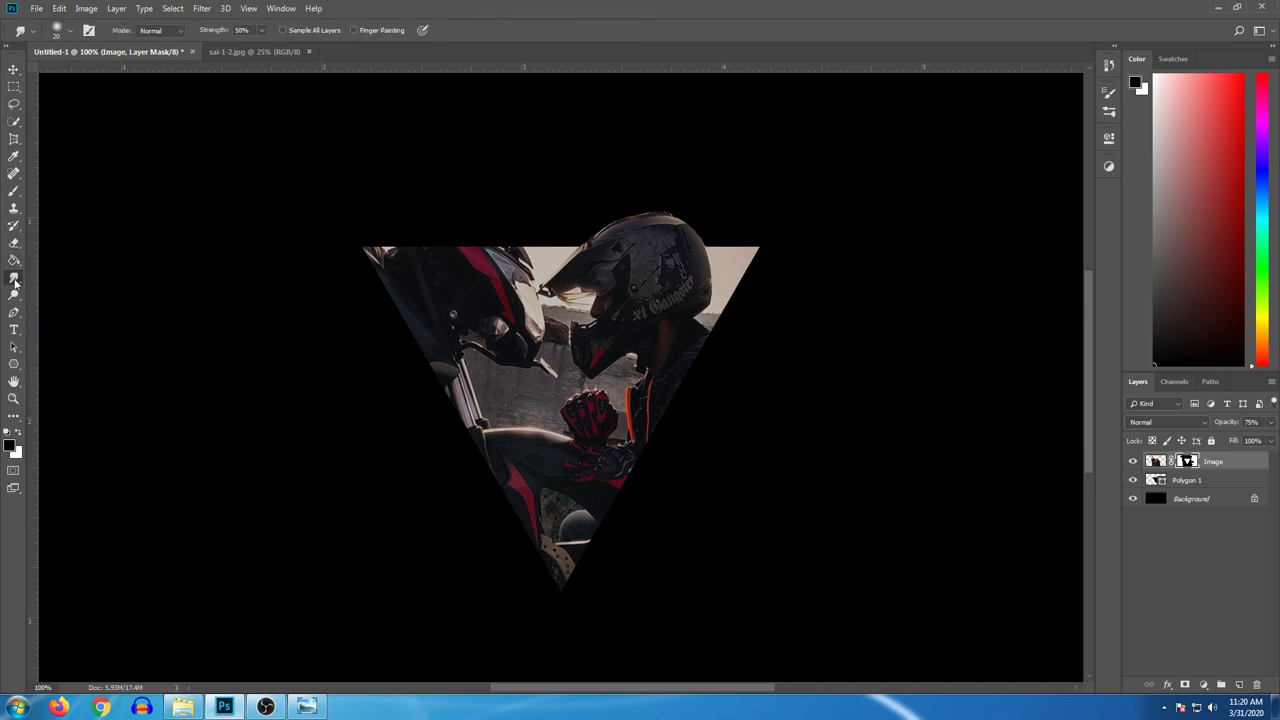
right_click(14, 279)
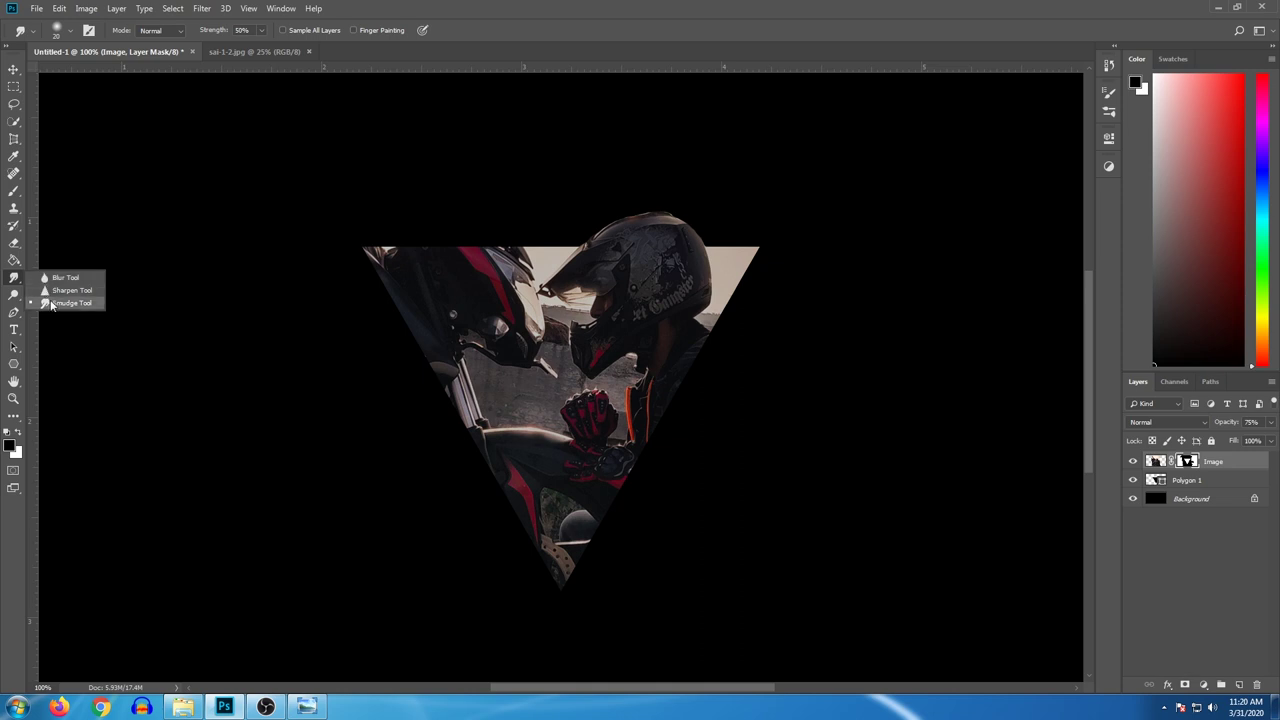
left_click(51, 304)
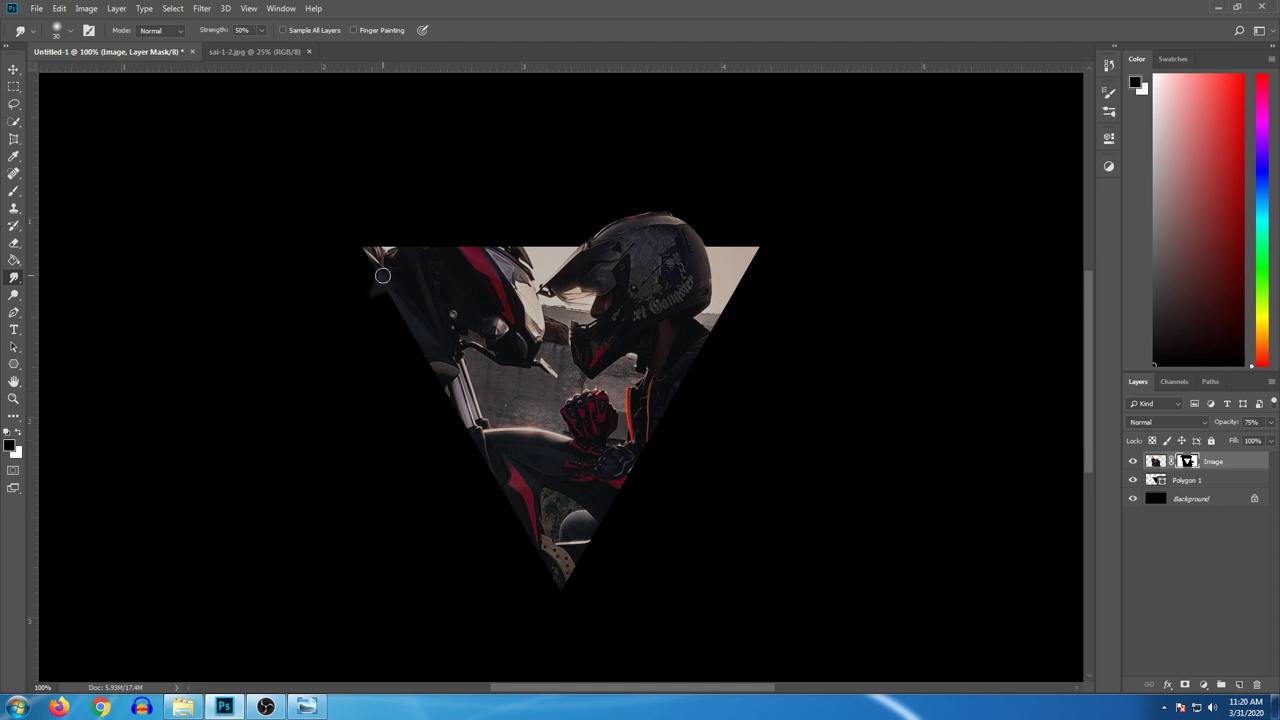
left_click_drag(382, 275, 314, 366)
left_click(6, 281)
mouse_move(397, 337)
left_mouse_down()
mouse_move(345, 383)
mouse_move(400, 335)
mouse_move(351, 397)
mouse_move(398, 333)
mouse_move(366, 381)
mouse_move(440, 374)
mouse_move(387, 440)
mouse_move(470, 414)
mouse_move(415, 494)
mouse_move(456, 464)
mouse_move(453, 450)
mouse_move(415, 499)
mouse_move(501, 465)
mouse_move(443, 514)
mouse_move(499, 505)
mouse_move(550, 535)
mouse_move(505, 590)
mouse_move(519, 570)
mouse_move(476, 532)
mouse_move(469, 591)
left_mouse_up()
Step: Fill the Background layer with white
left_click(1168, 505)
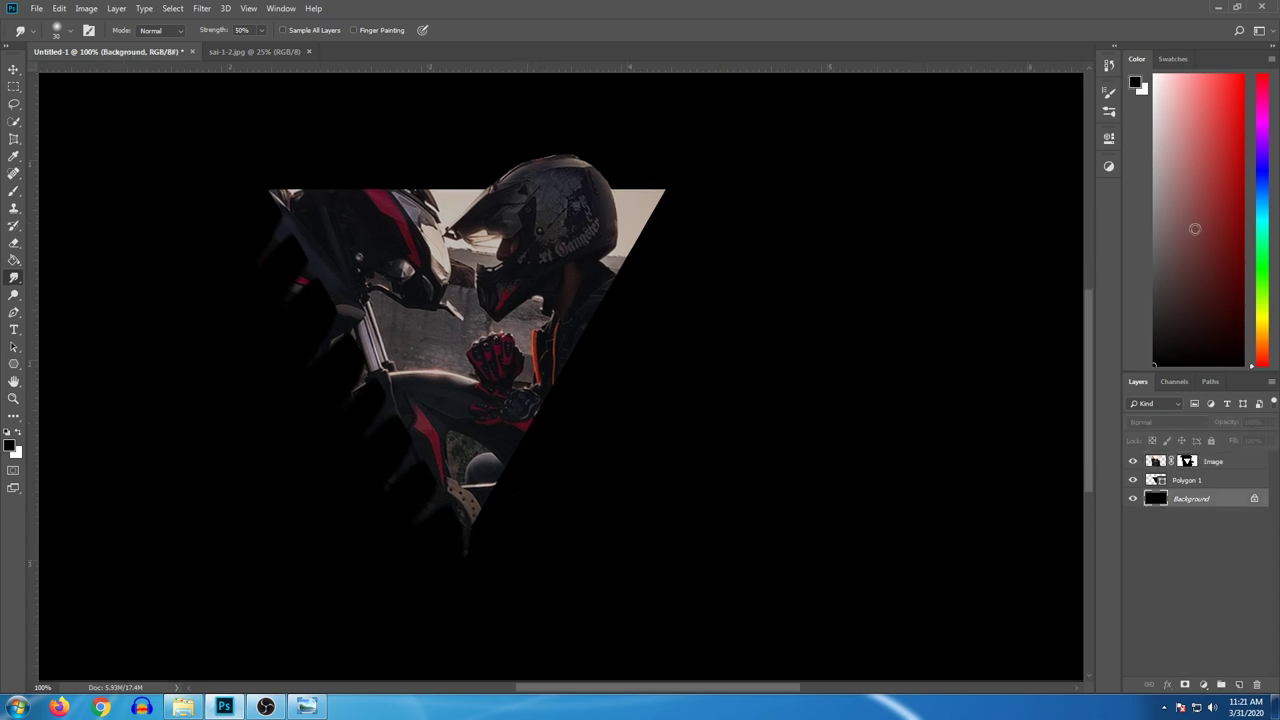
key("x")
key("alt+BackSpace")
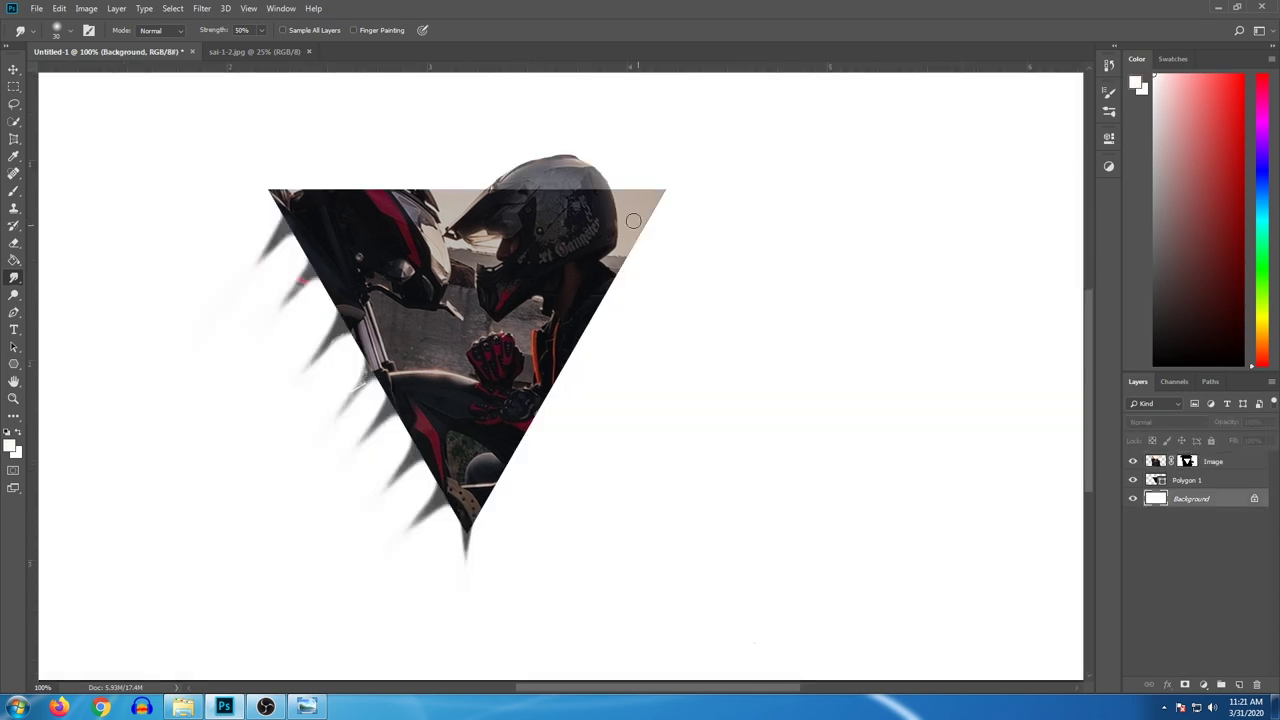
Step: Smudge spikes on the Image mask along the right edge, right corner, lower left edge and bottom tip
left_click(1187, 461)
key("x")
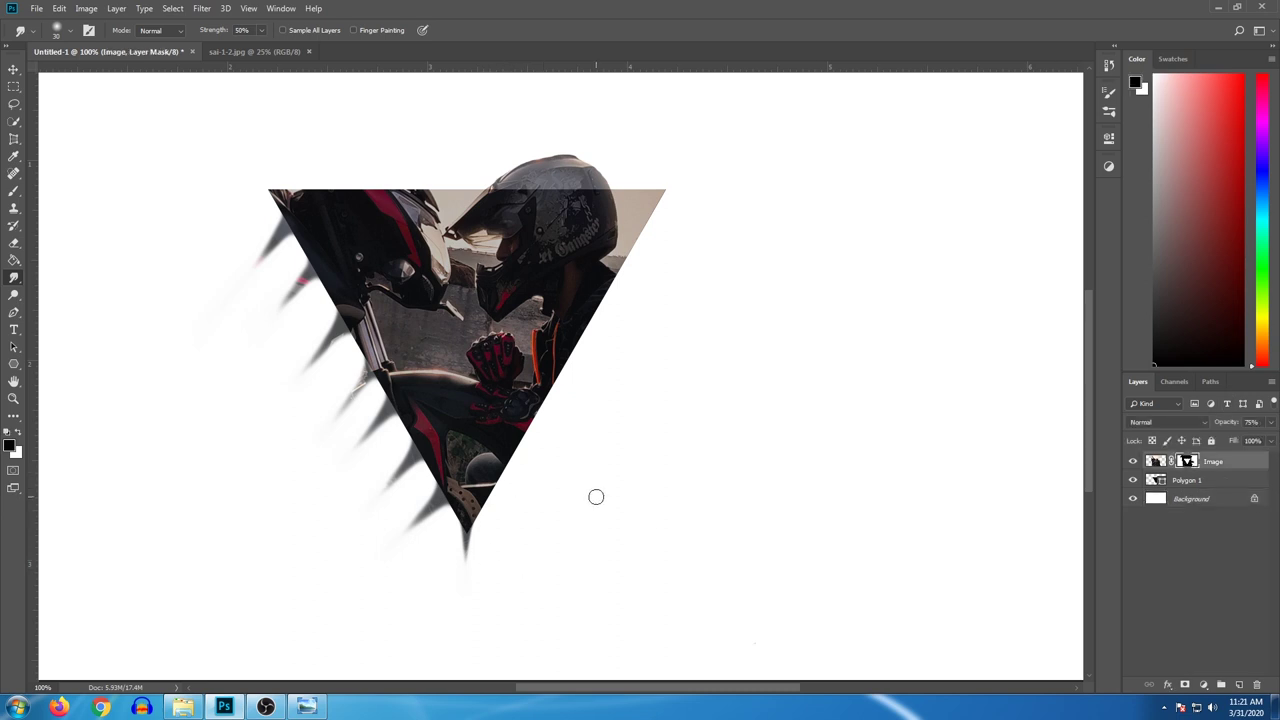
left_click_drag(619, 510, 654, 561)
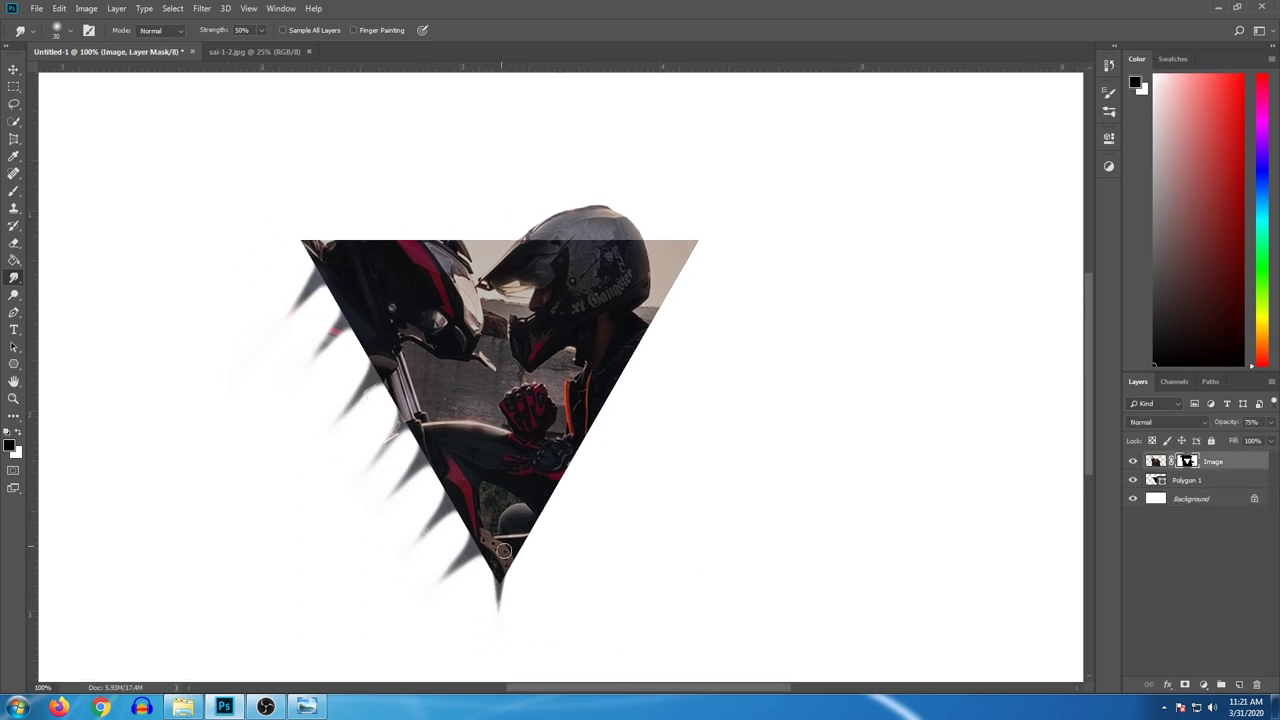
mouse_move(523, 525)
left_mouse_down()
mouse_move(563, 454)
mouse_move(608, 449)
mouse_move(613, 391)
mouse_move(644, 399)
mouse_move(676, 292)
left_mouse_up()
left_click_drag(676, 292, 697, 396)
key("ctrl+0")
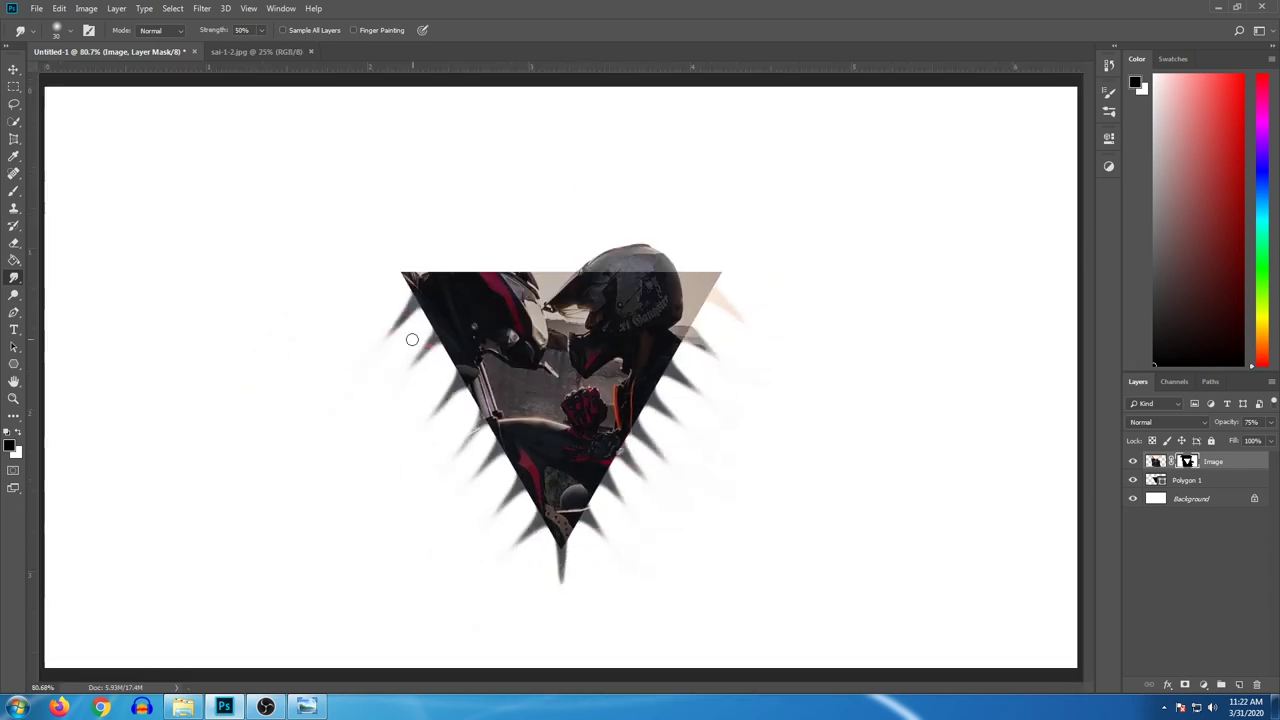
left_click_drag(535, 495, 515, 525)
left_click_drag(700, 315, 725, 330)
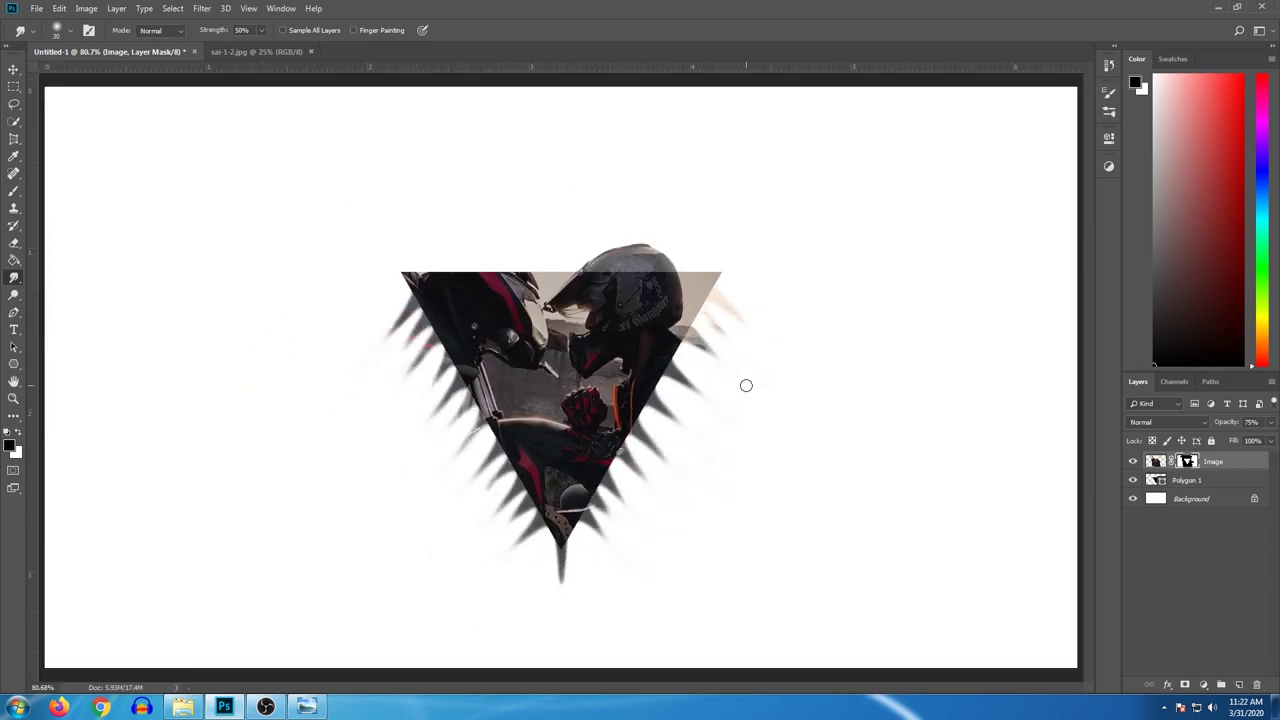
left_click_drag(570, 530, 594, 559)
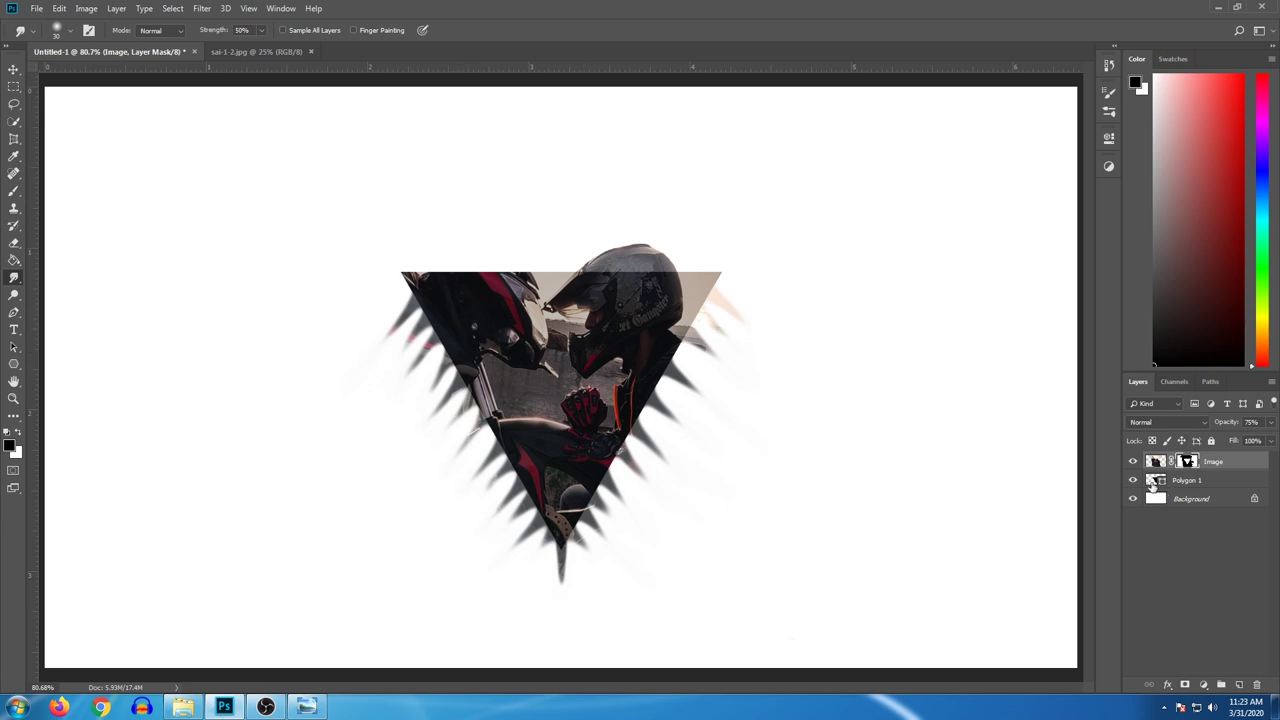
Step: Move the Polygon 1 triangle and the Image photo upward together
left_click(1218, 481, "shift")
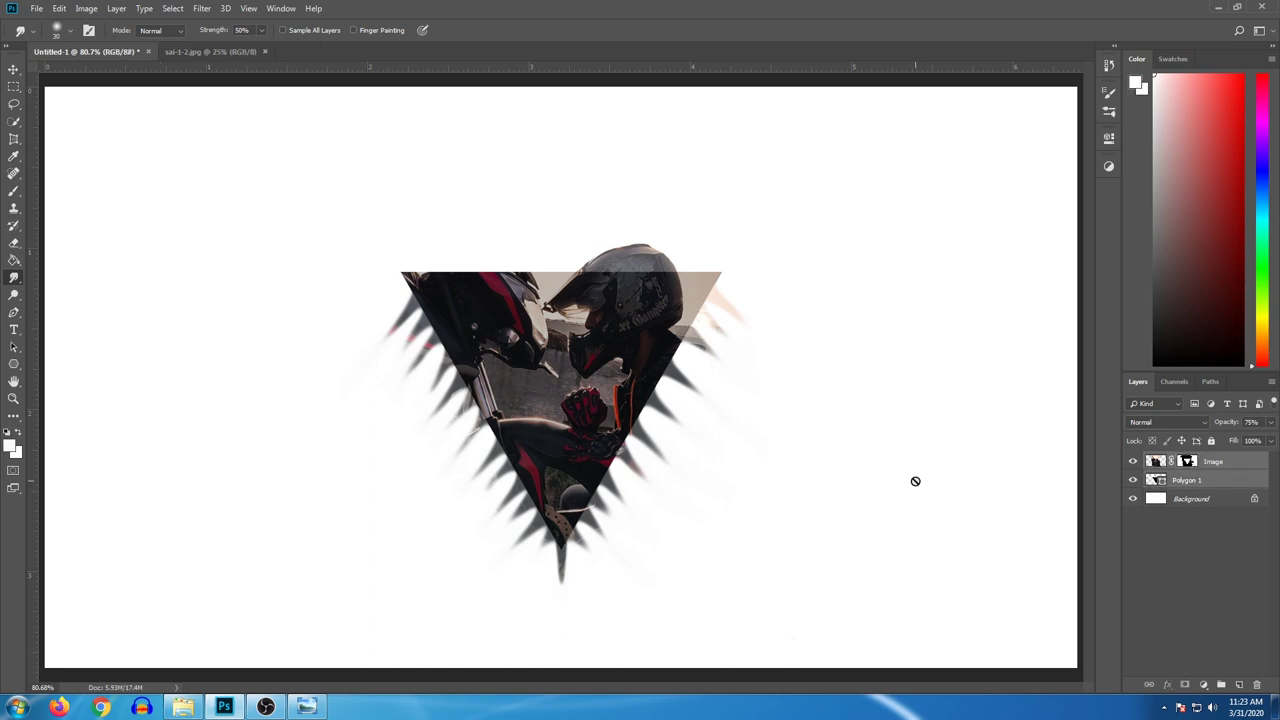
left_click(14, 72)
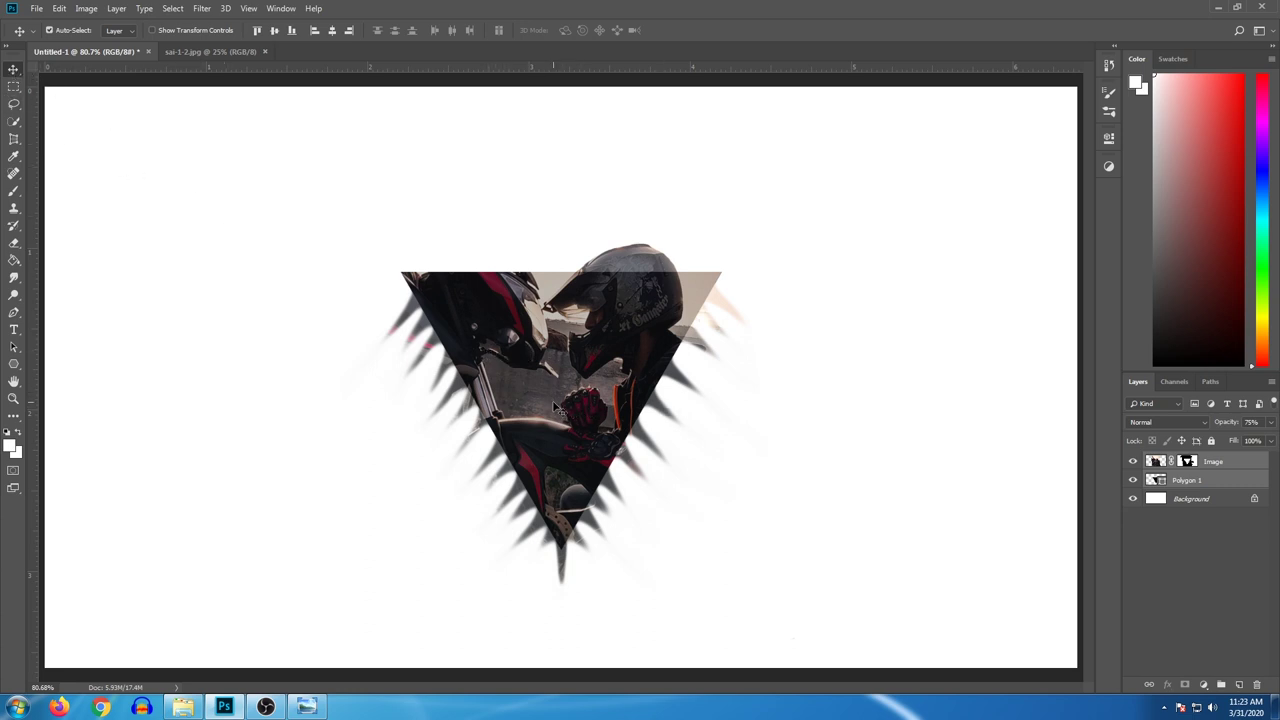
left_click_drag(549, 410, 553, 375)
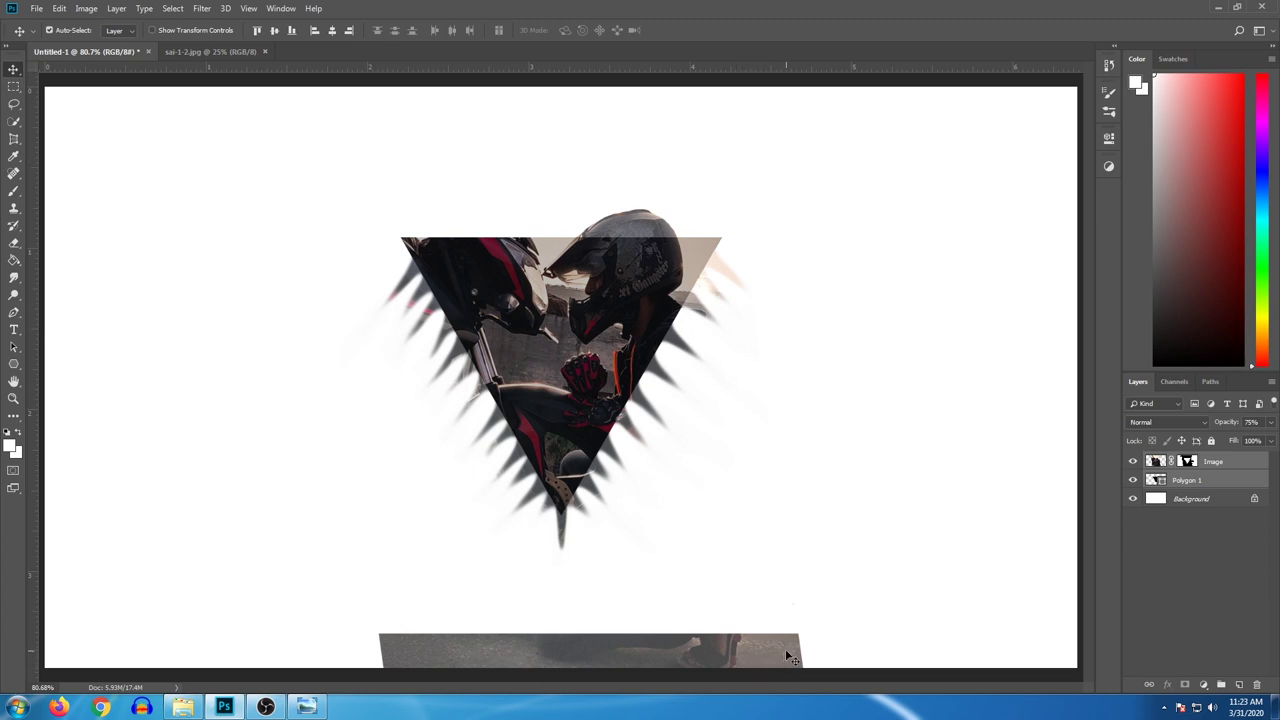
Step: Paint black with a large brush on the Image mask to hide the strip along the canvas bottom
left_click(1198, 461)
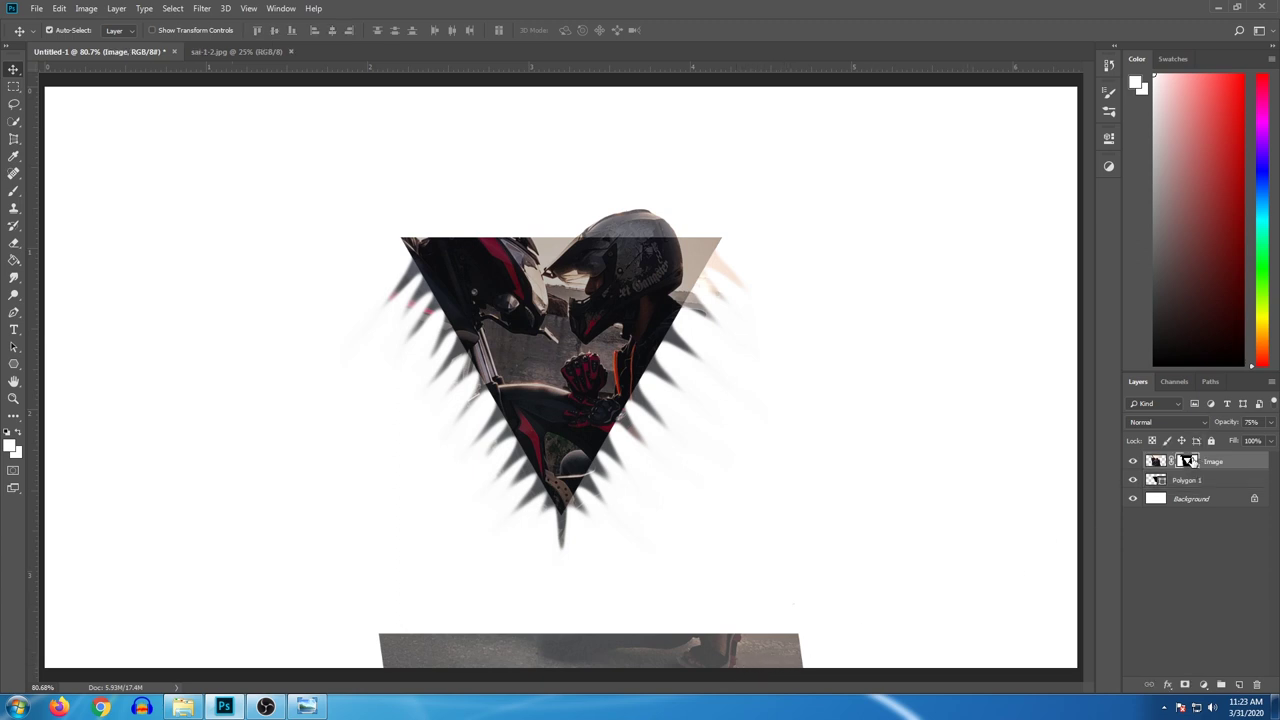
key("b")
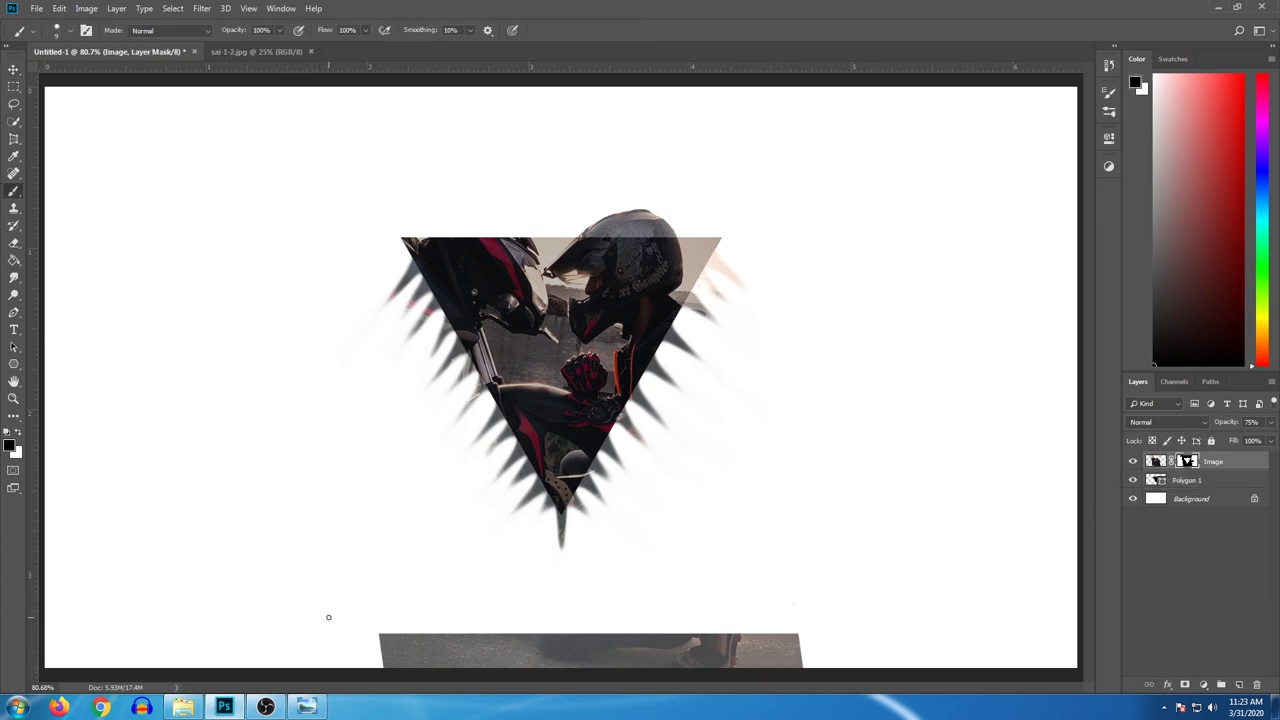
key("bracketright")
key("bracketright")
key("bracketright")
key("bracketright")
key("bracketright")
key("bracketright")
key("bracketright")
key("bracketright")
key("bracketright")
key("bracketright")
key("bracketright")
key("bracketright")
key("bracketright")
left_click_drag(350, 623, 846, 651)
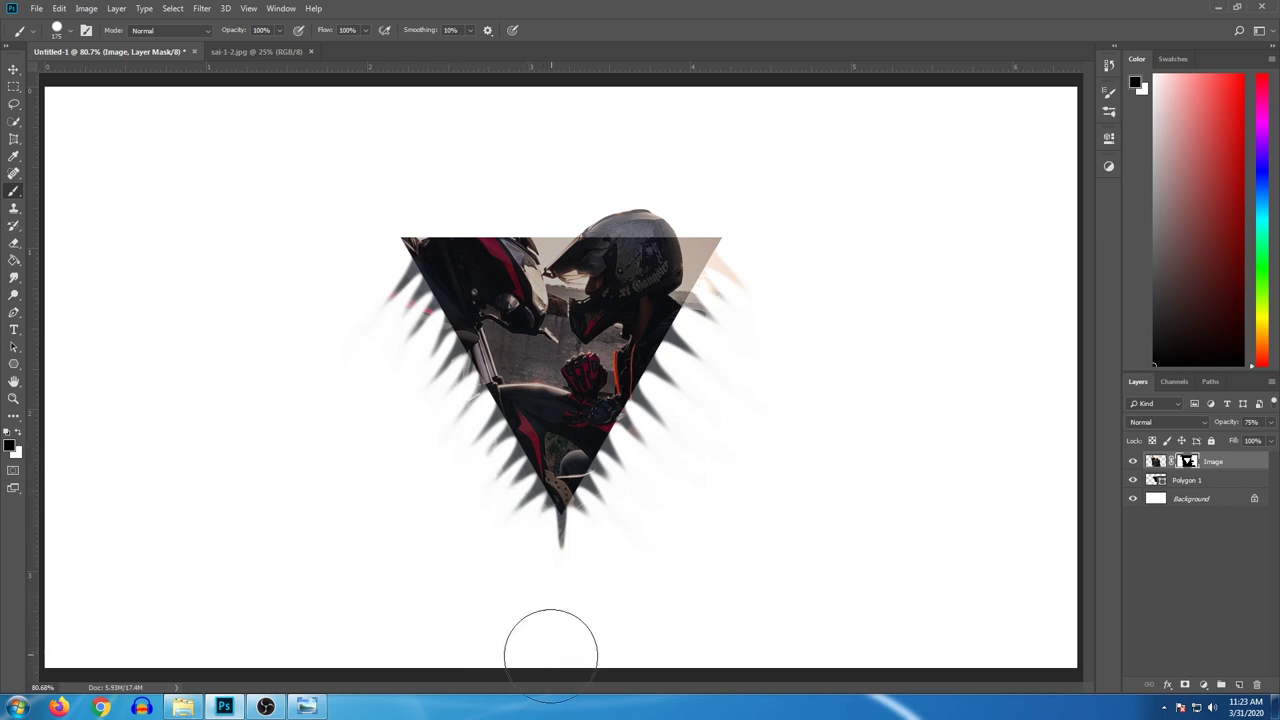
key("x")
left_click_drag(551, 652, 575, 642)
key("ctrl+z")
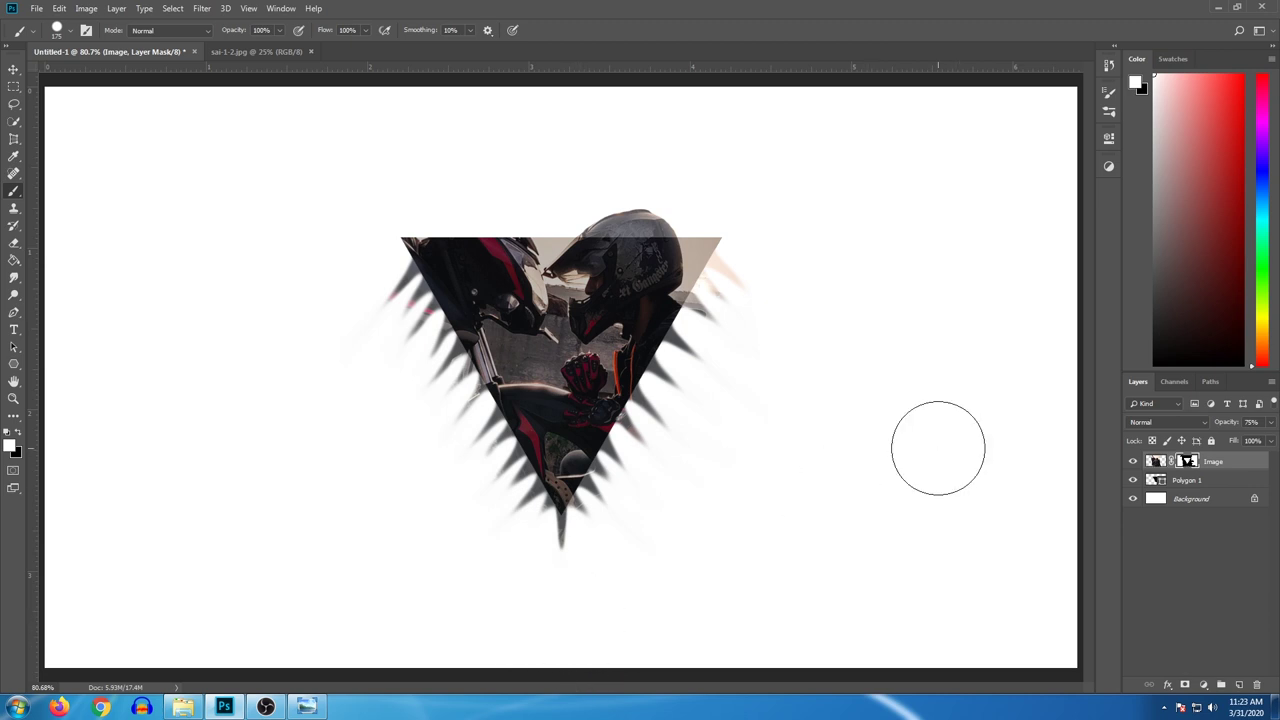
Step: Unlock the Background as Layer 0 and give it a radial Gradient Overlay
left_click(1255, 500)
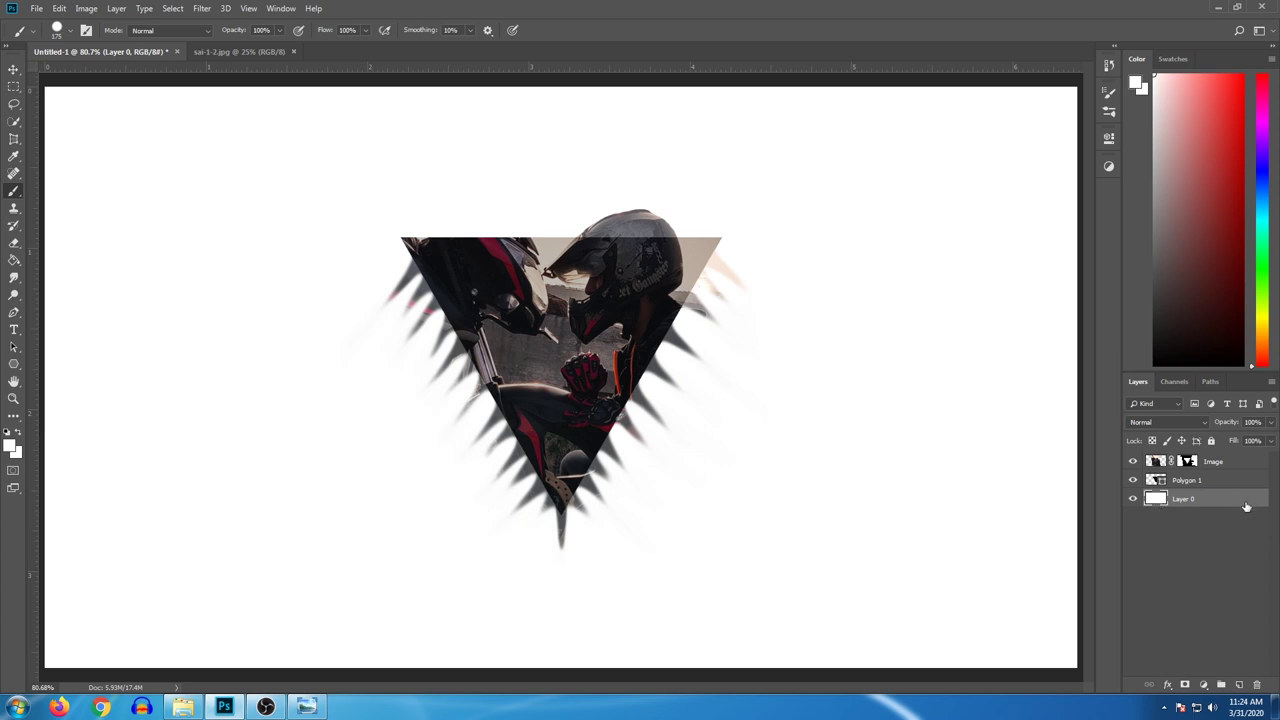
double_click(1246, 507)
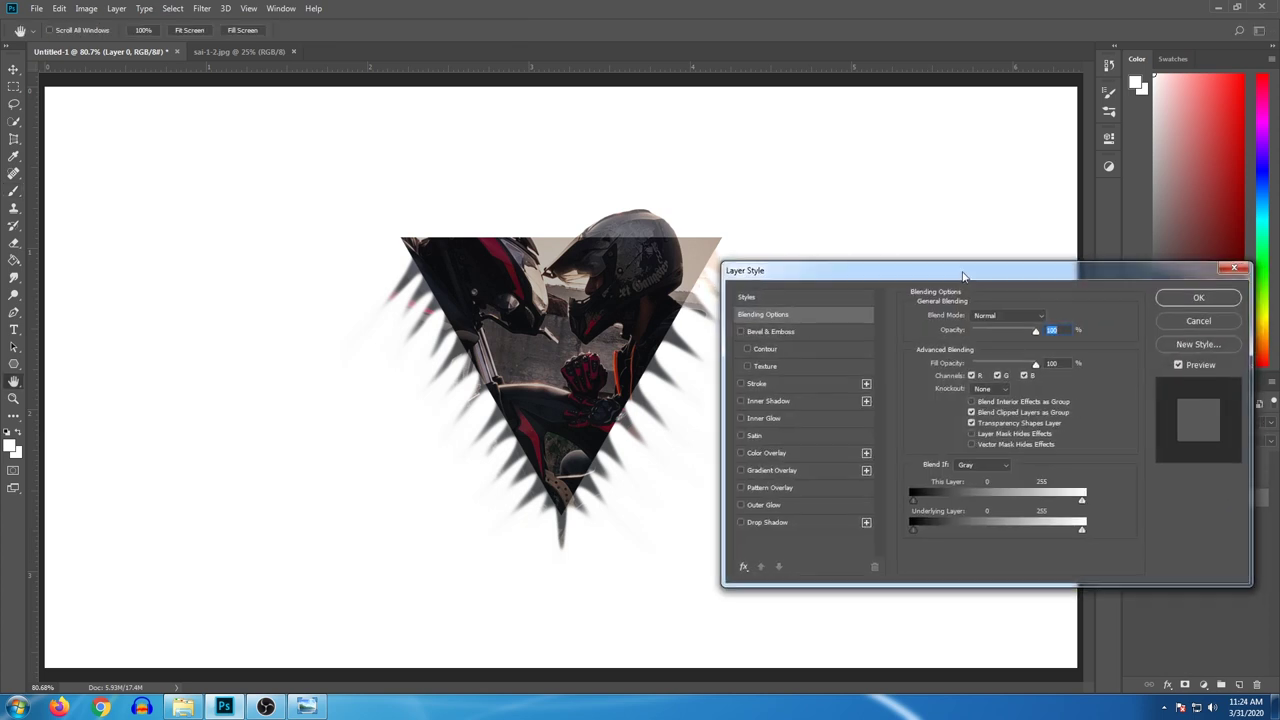
left_click_drag(965, 276, 885, 228)
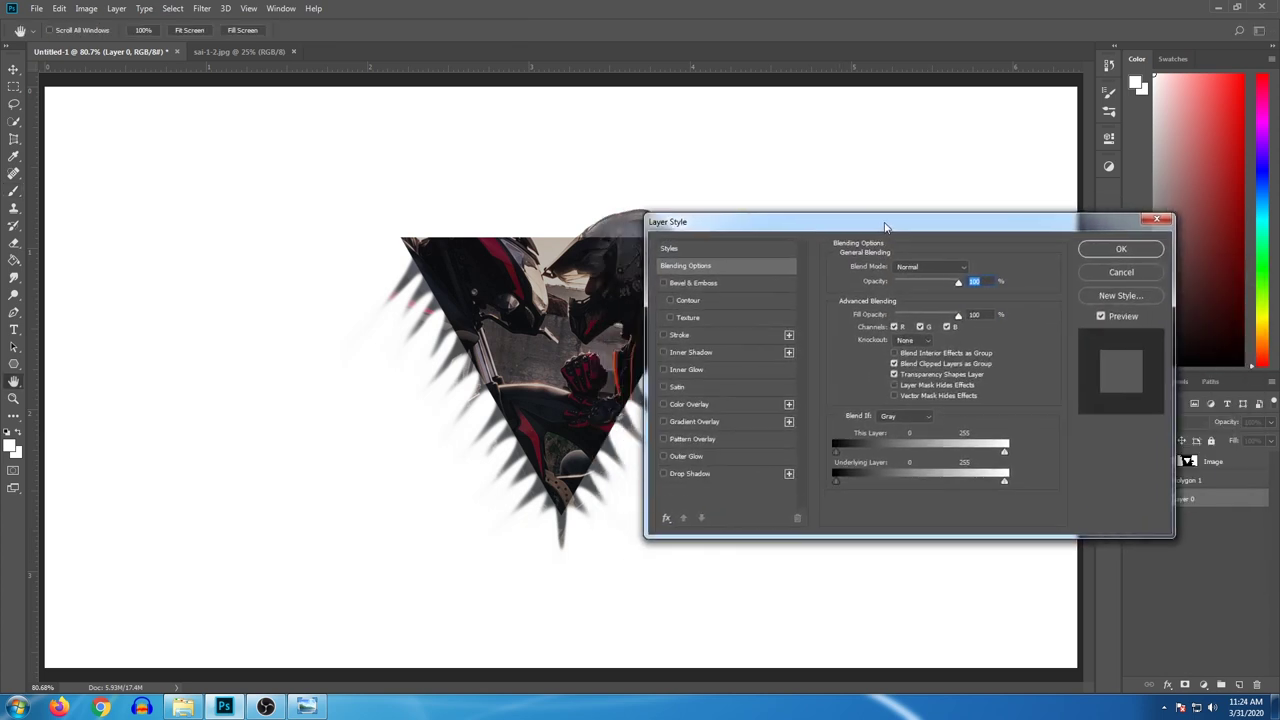
left_click(695, 422)
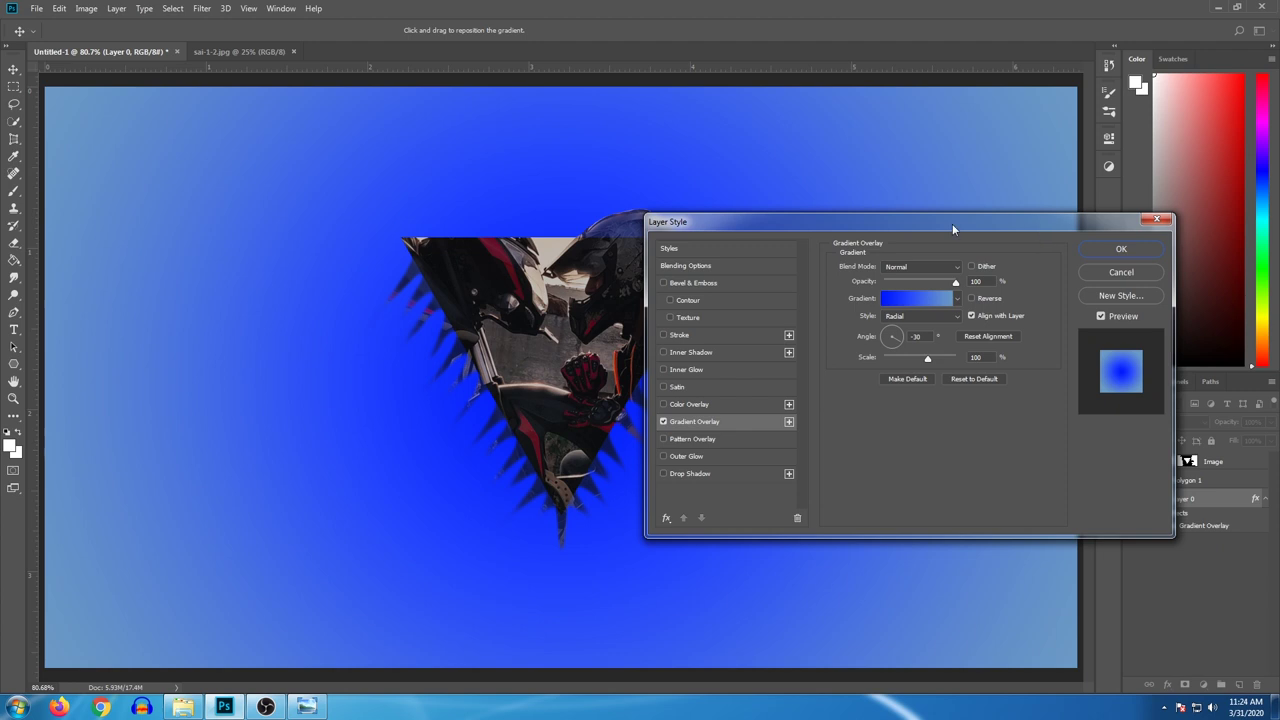
left_click_drag(952, 225, 1118, 135)
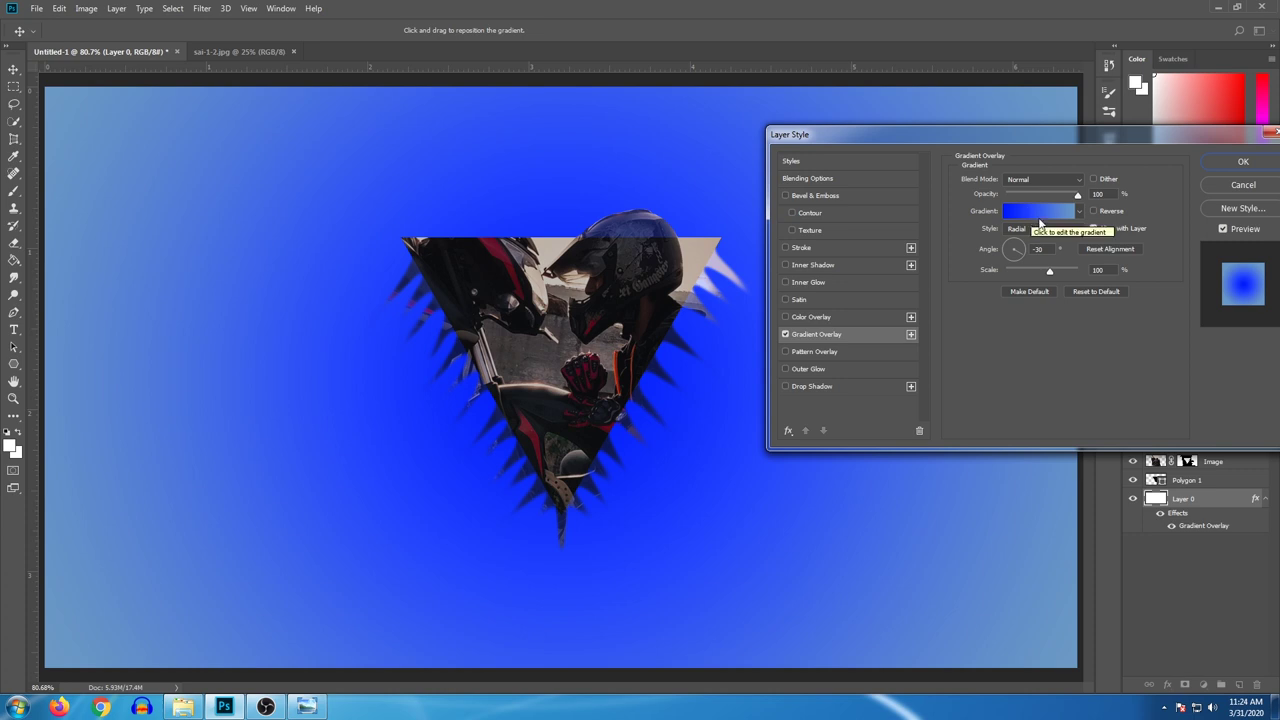
left_click_drag(1189, 138, 922, 212)
left_click(986, 240)
Step: Set the Image layer's opacity to 100%
key("b")
left_click(1218, 462)
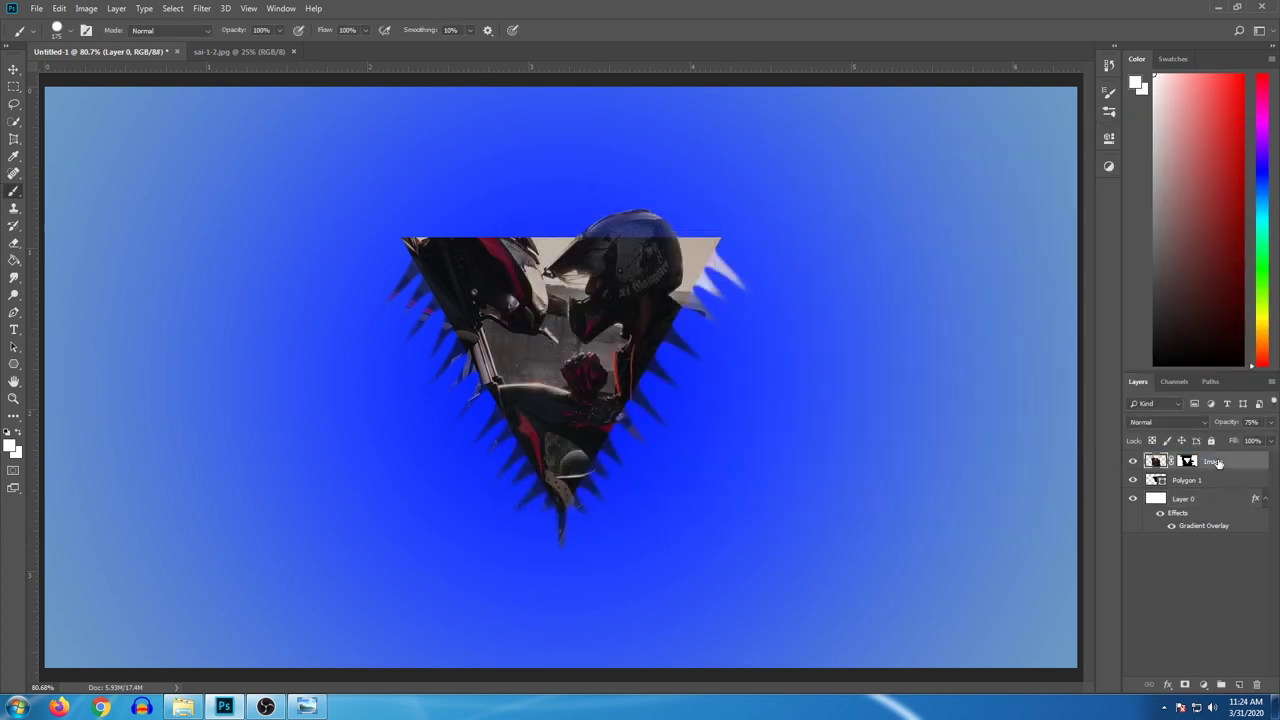
left_click_drag(1228, 424, 1274, 428)
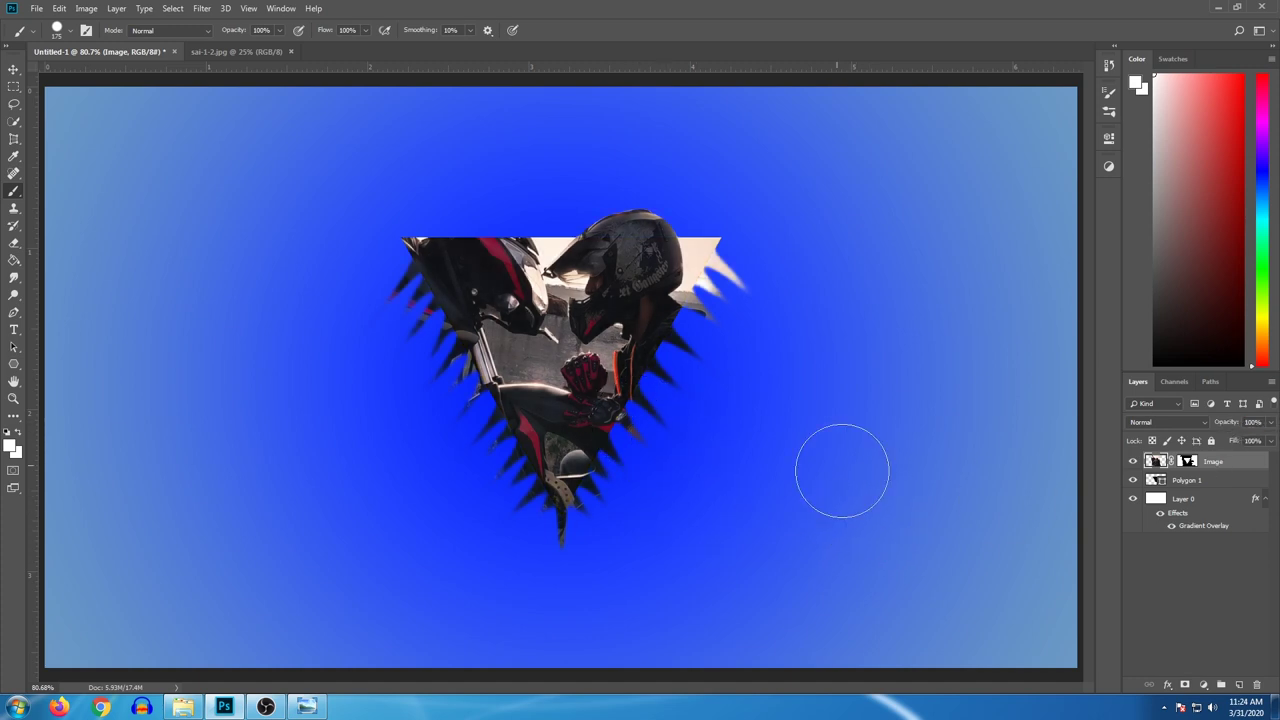
left_click(1211, 500)
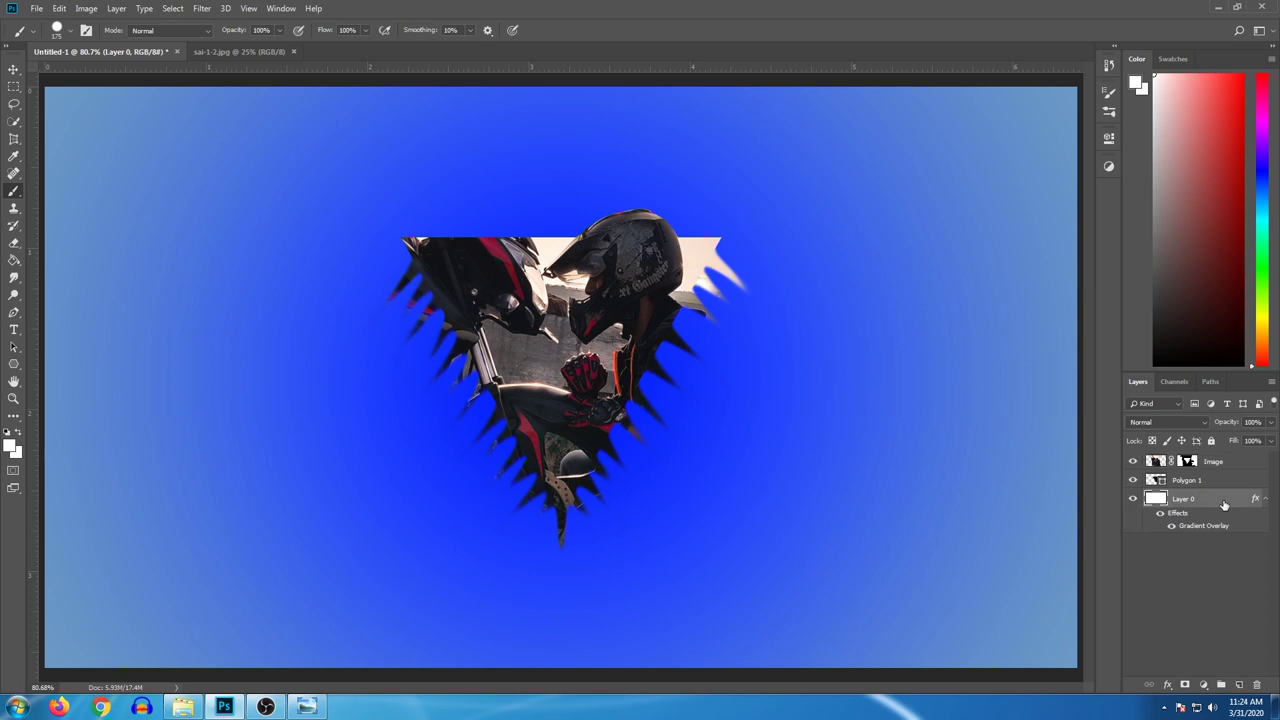
Step: Base Layer 0's gradient on the Black, White preset with a bright blue 0024ff left stop
double_click(1228, 503)
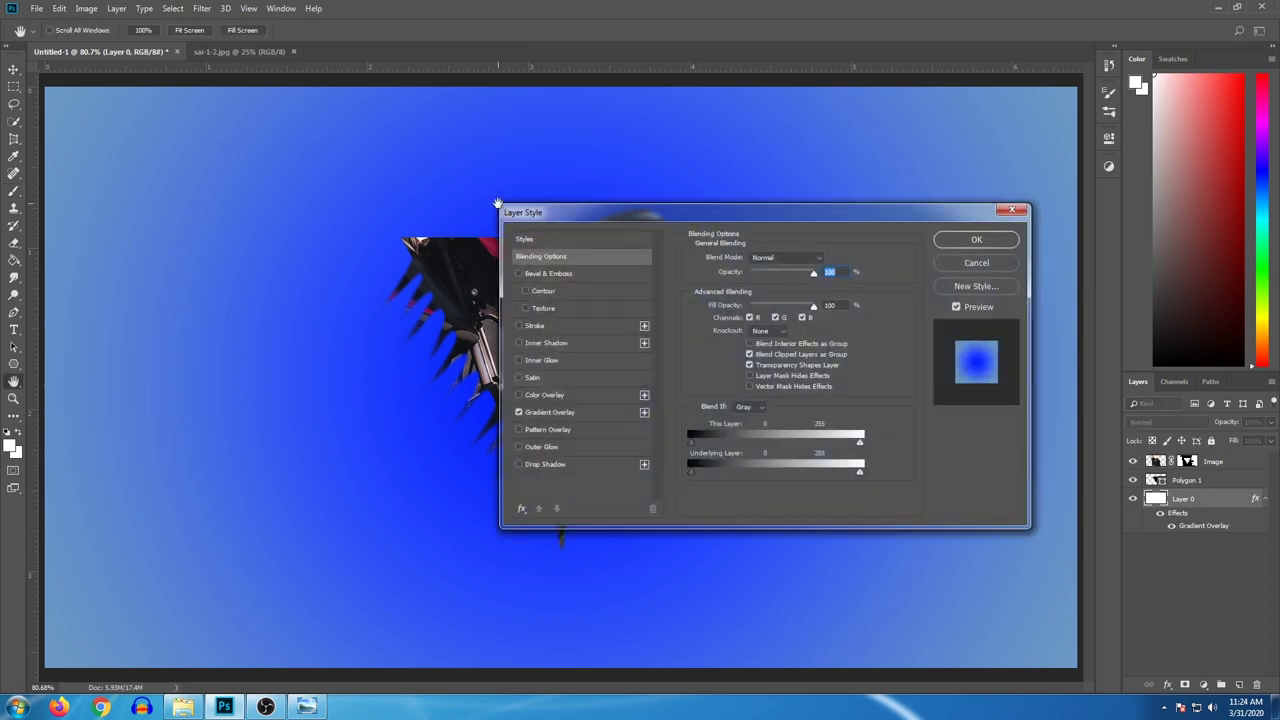
left_click_drag(521, 213, 807, 178)
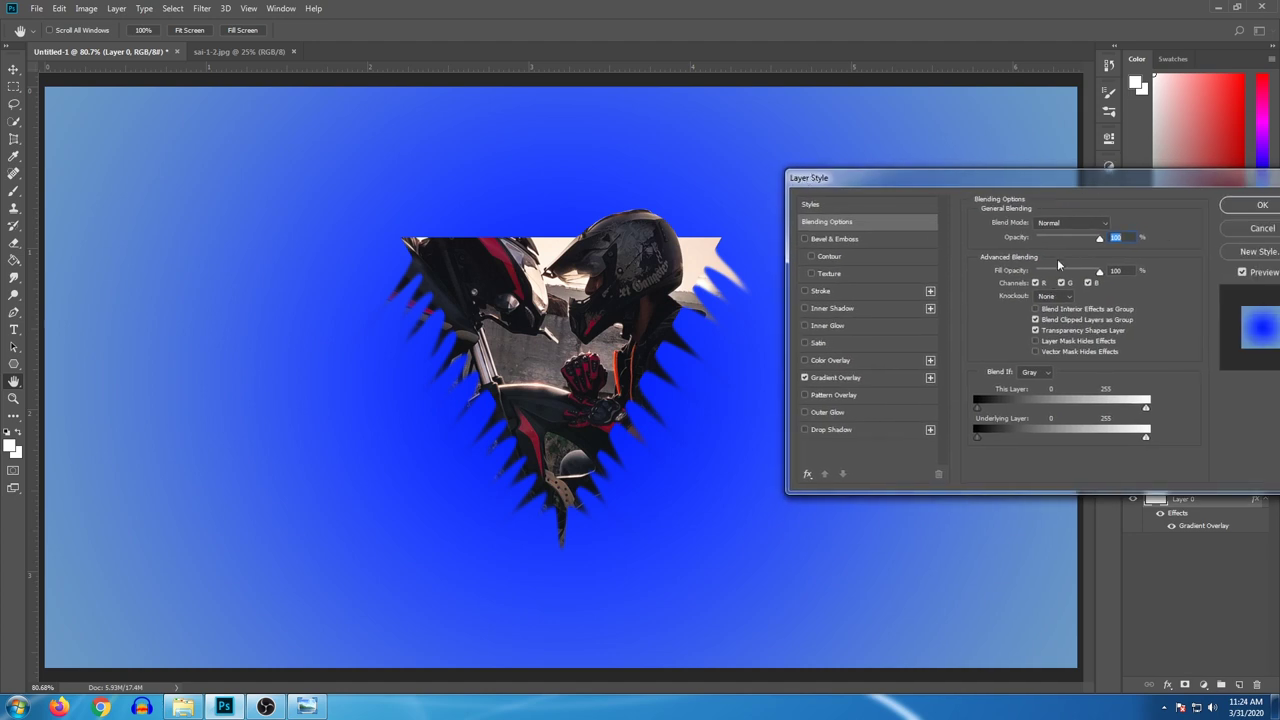
left_click(866, 382)
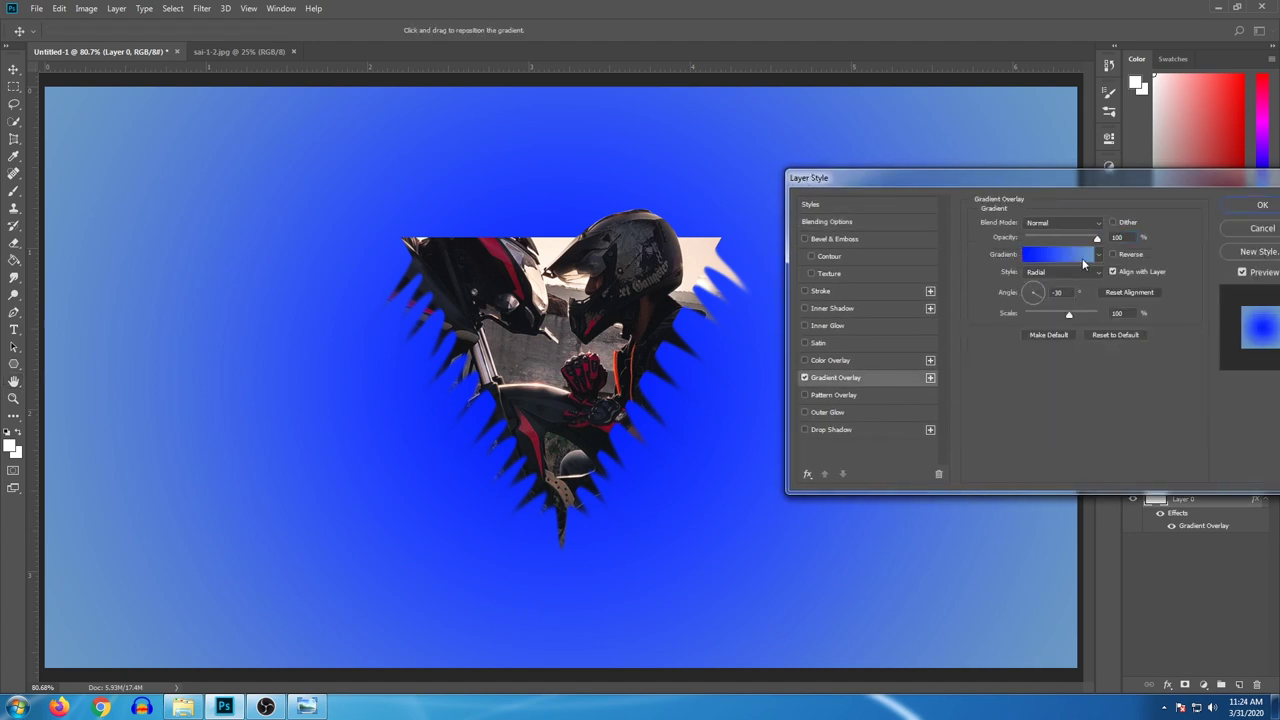
left_click(1068, 256)
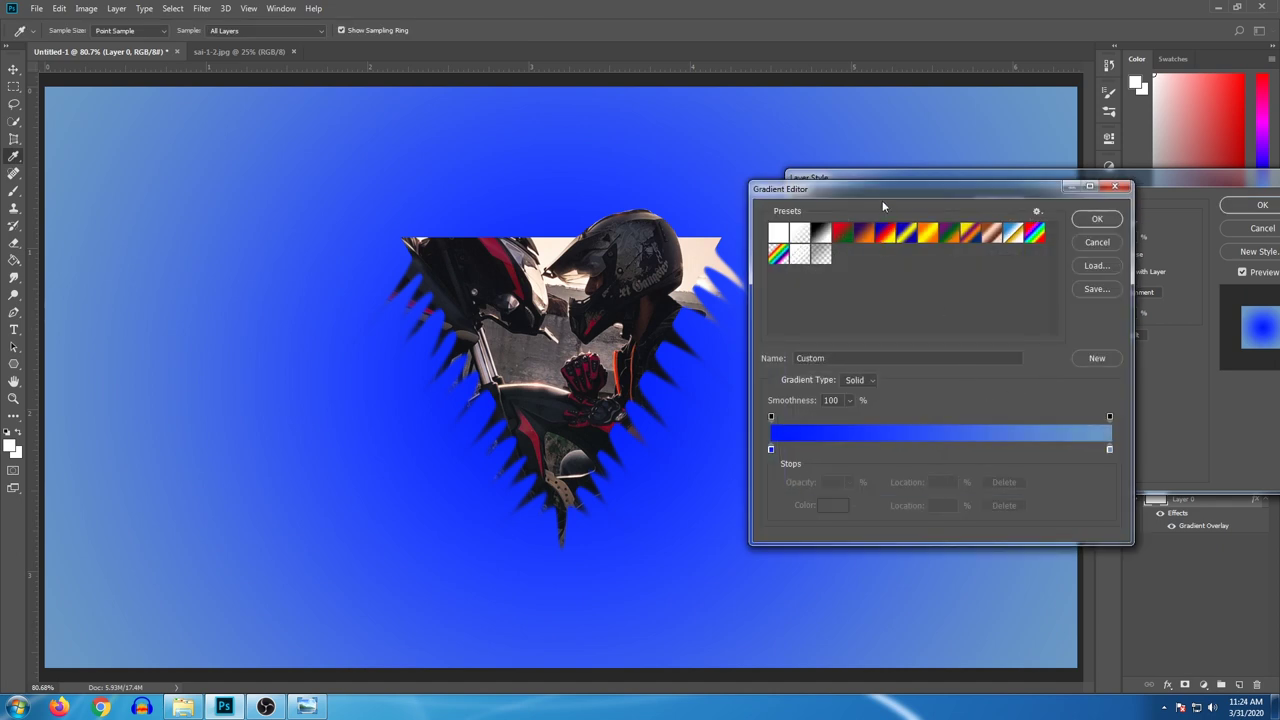
left_click_drag(884, 192, 1002, 224)
left_click(939, 266)
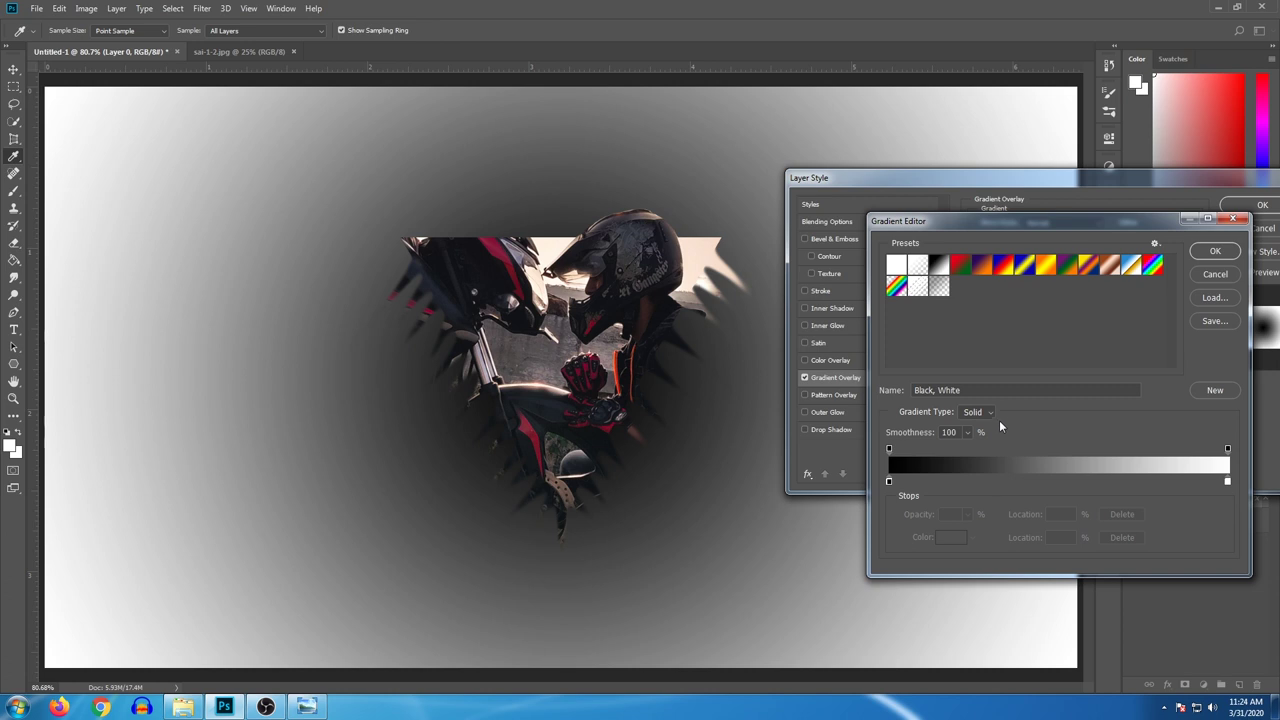
left_click(889, 483)
left_click(947, 540)
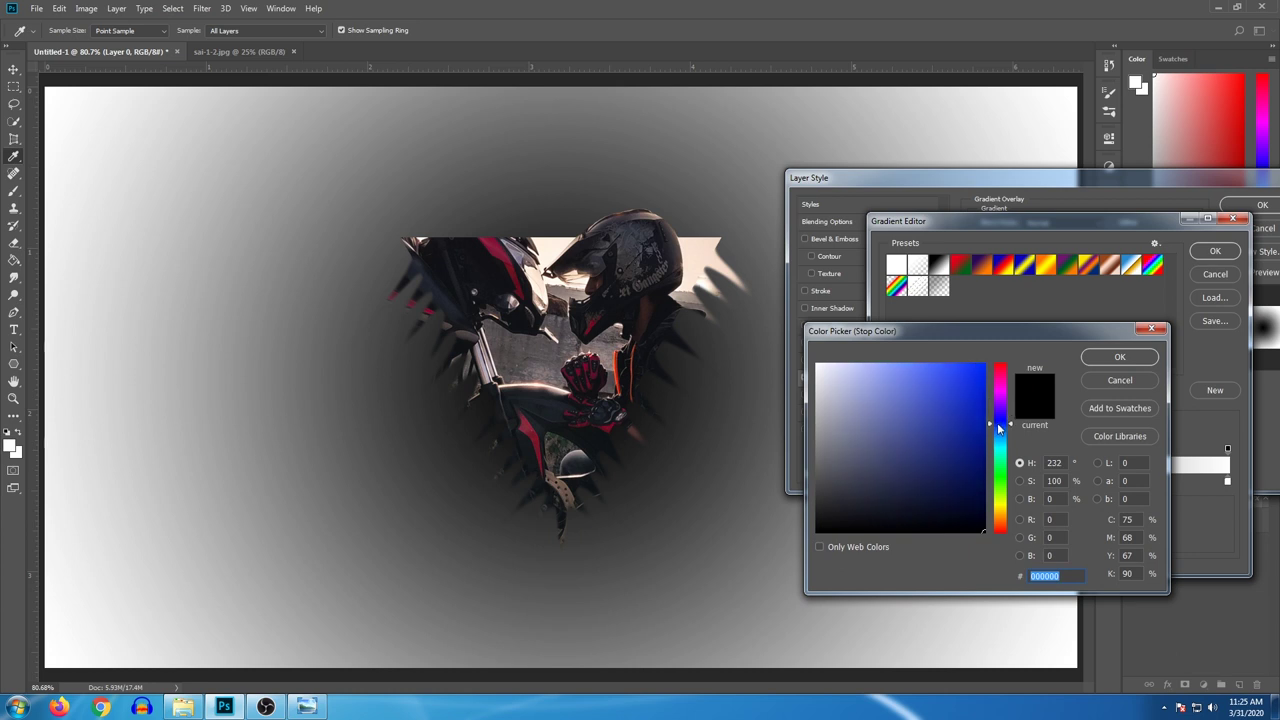
left_click(984, 366)
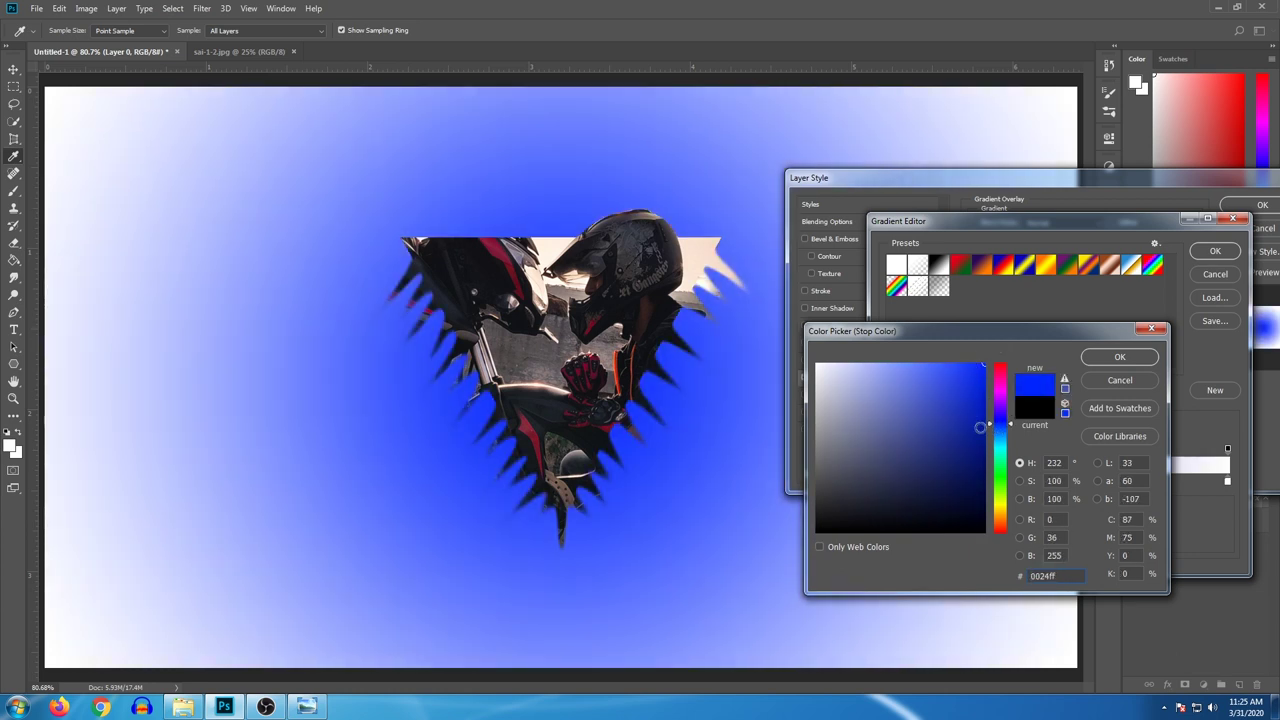
left_click(1120, 358)
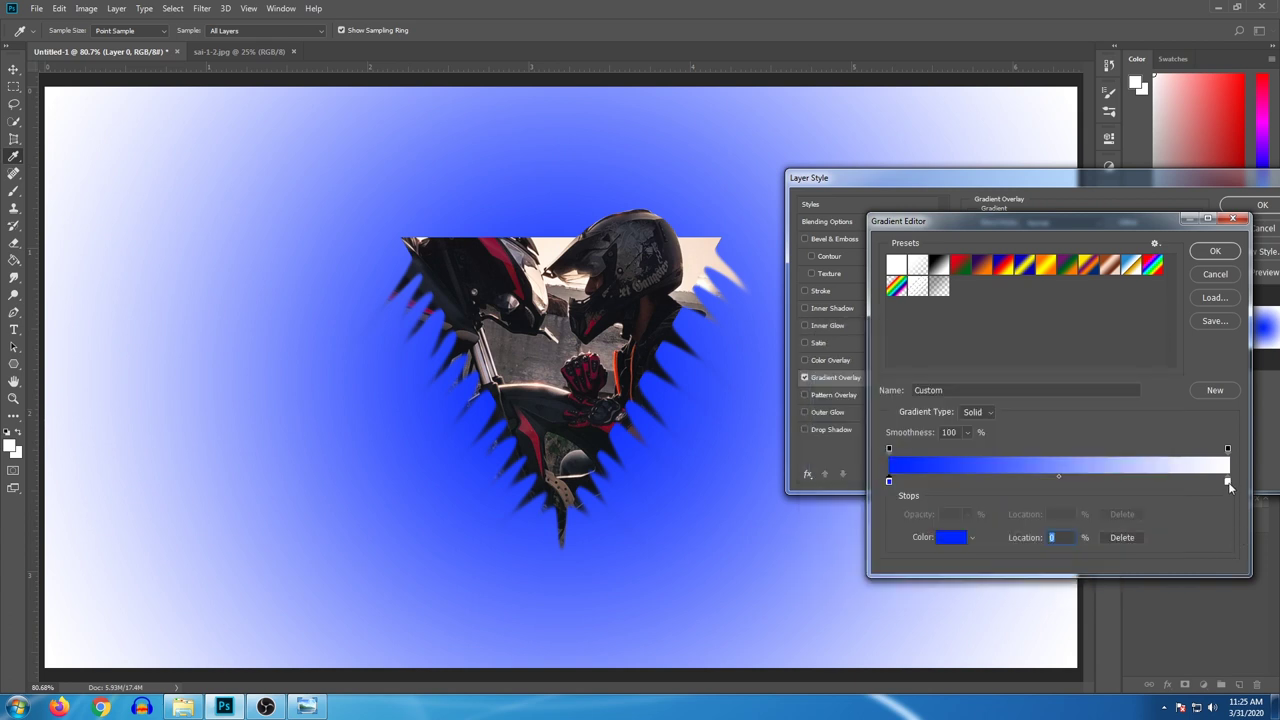
Step: Set the right gradient stop to muted dark blue 325f7e and accept the gradient
left_click(1228, 482)
left_click(960, 541)
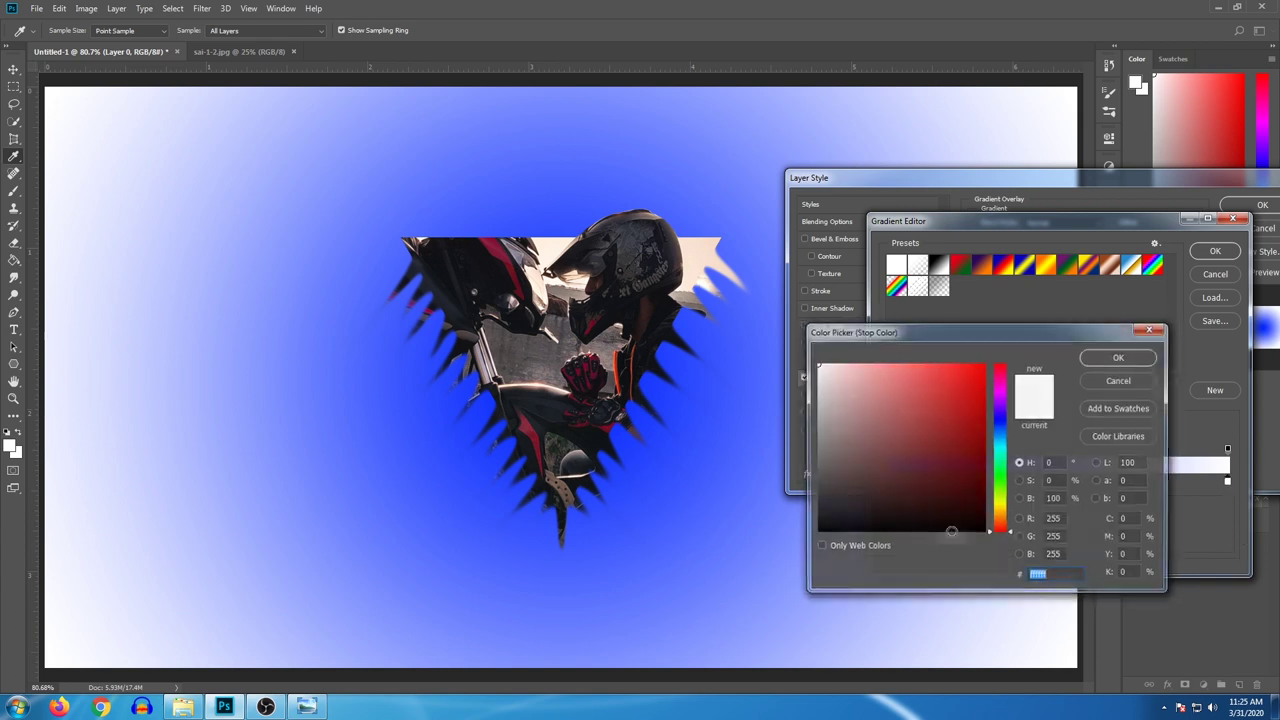
type("00c0ff")
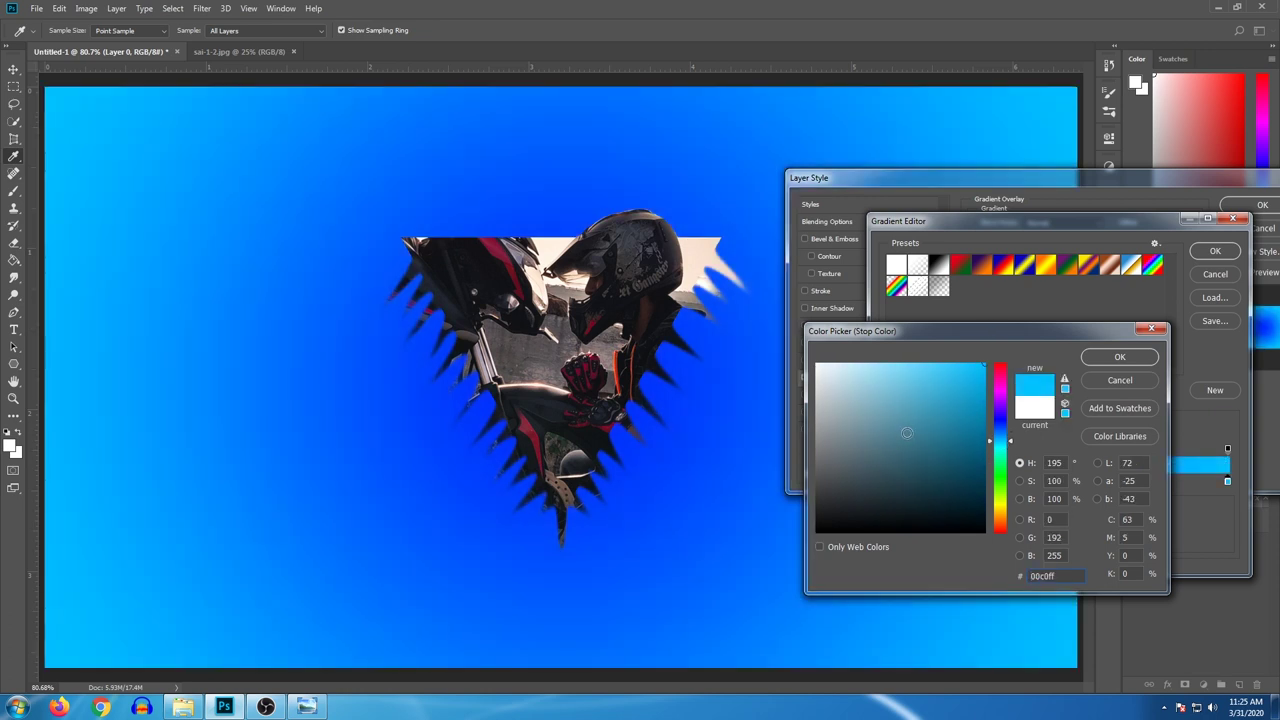
left_click(996, 432)
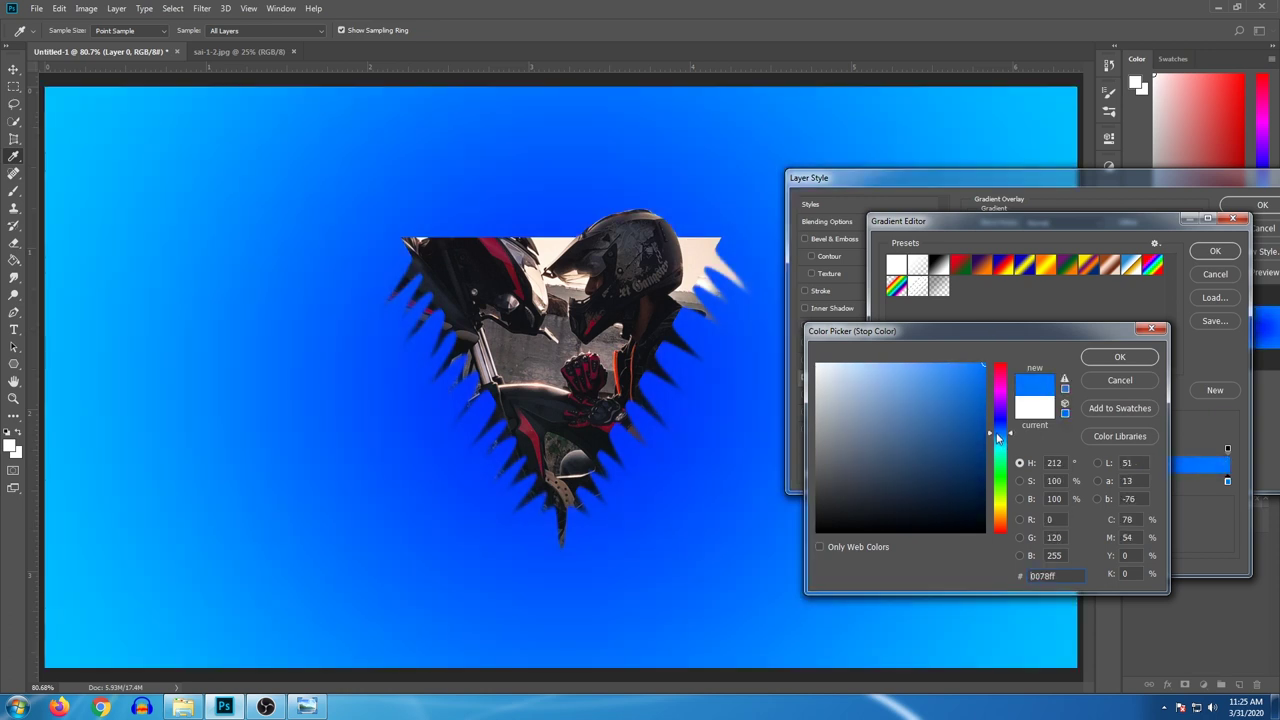
mouse_move(915, 435)
left_mouse_down()
mouse_move(920, 425)
mouse_move(913, 444)
mouse_move(906, 432)
mouse_move(918, 449)
left_mouse_up()
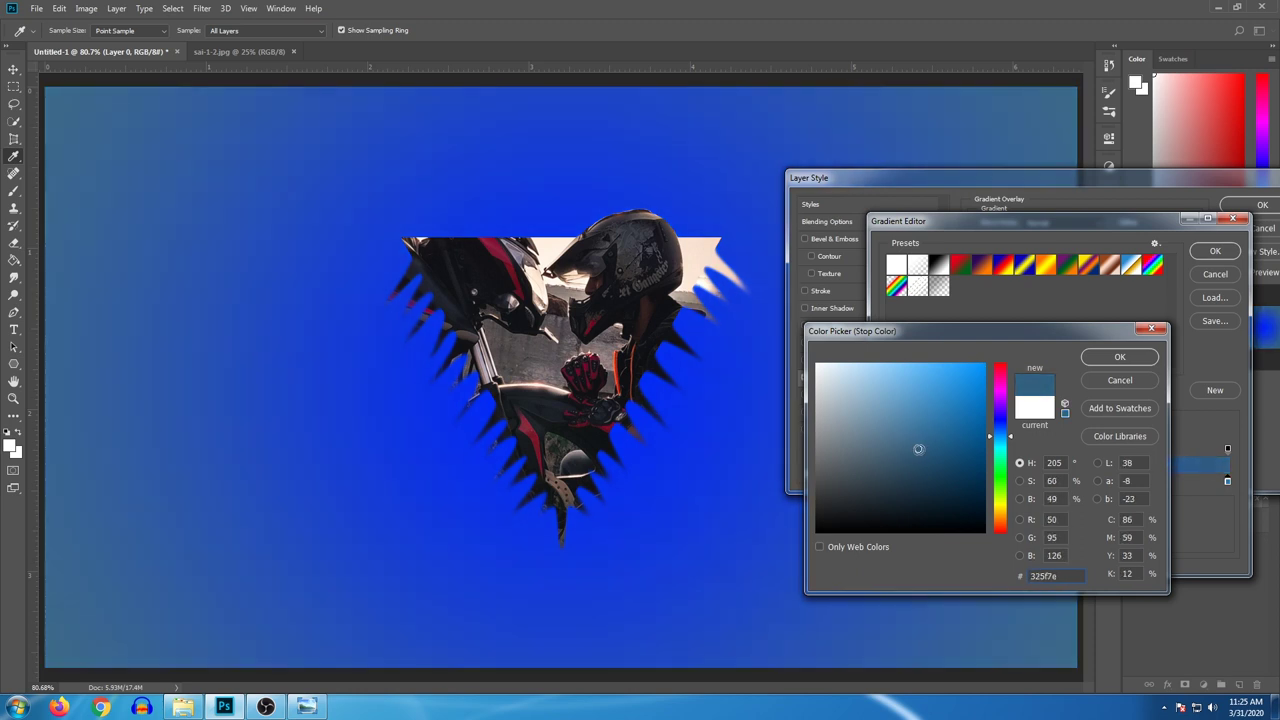
left_click(1117, 358)
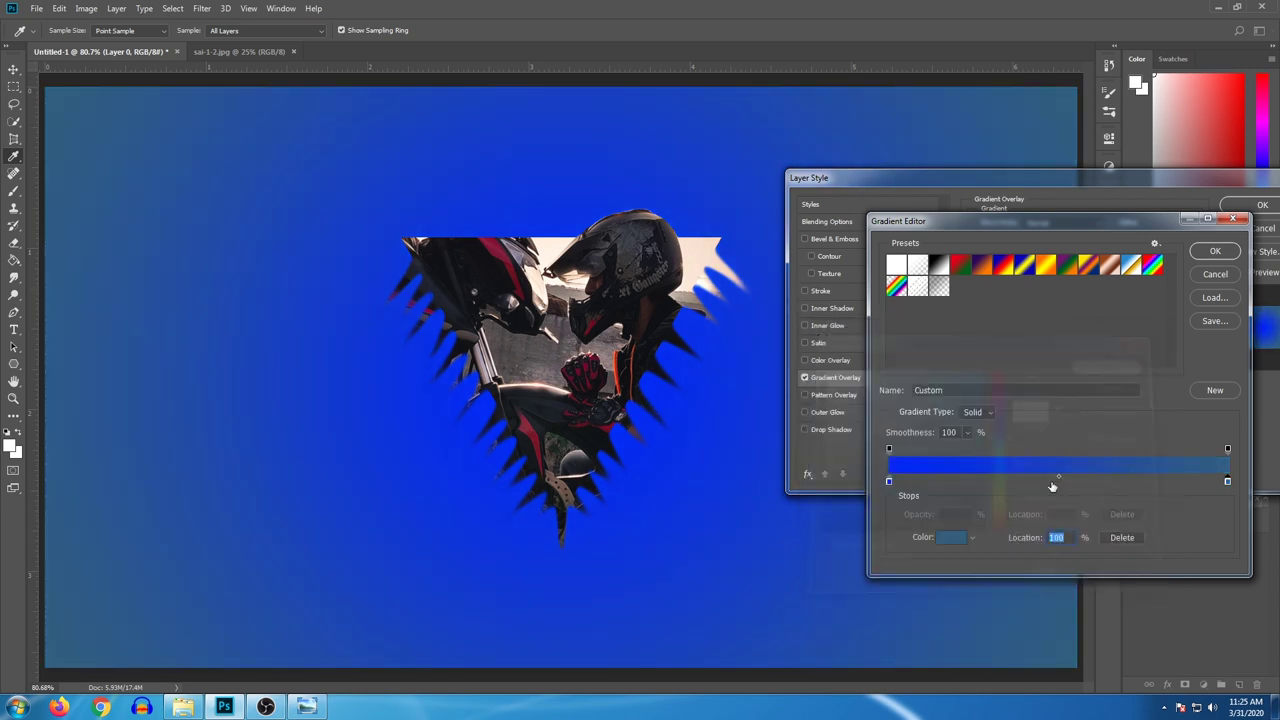
left_click(1205, 255)
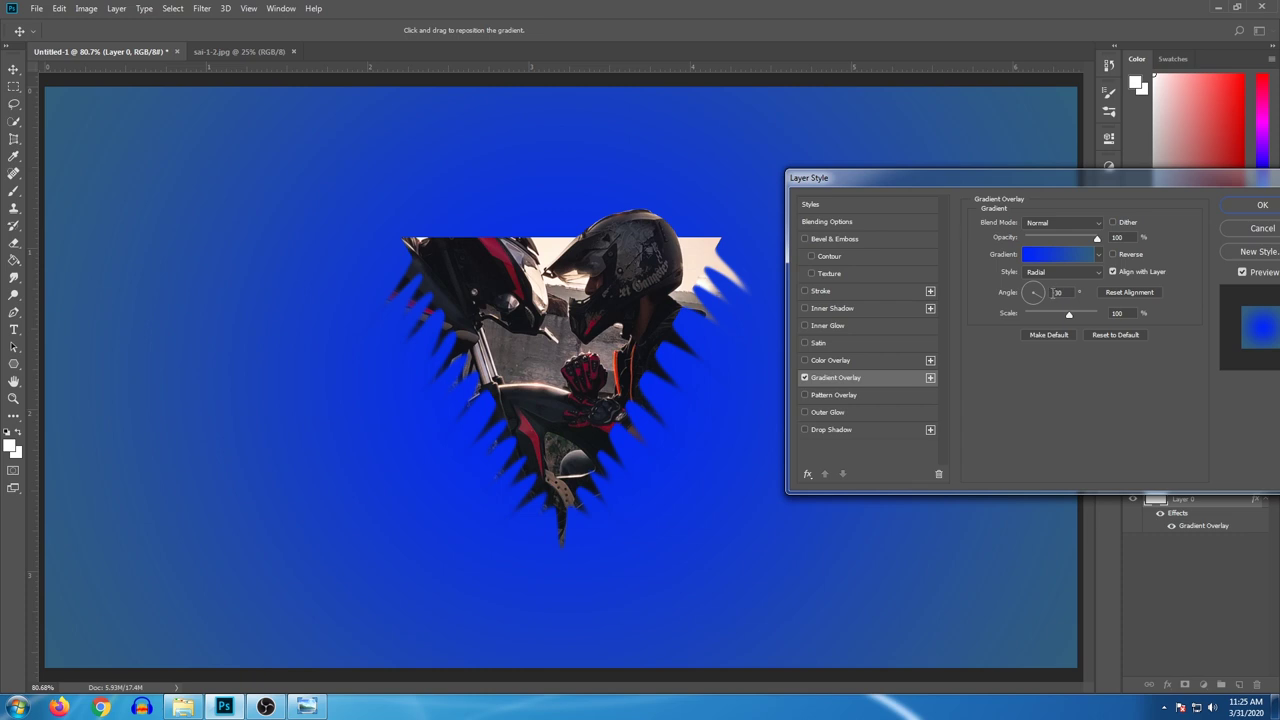
Step: Set the gradient overlay's opacity to 90% and its angle to 24°
left_click(1092, 243)
left_click_drag(1092, 243, 1090, 244)
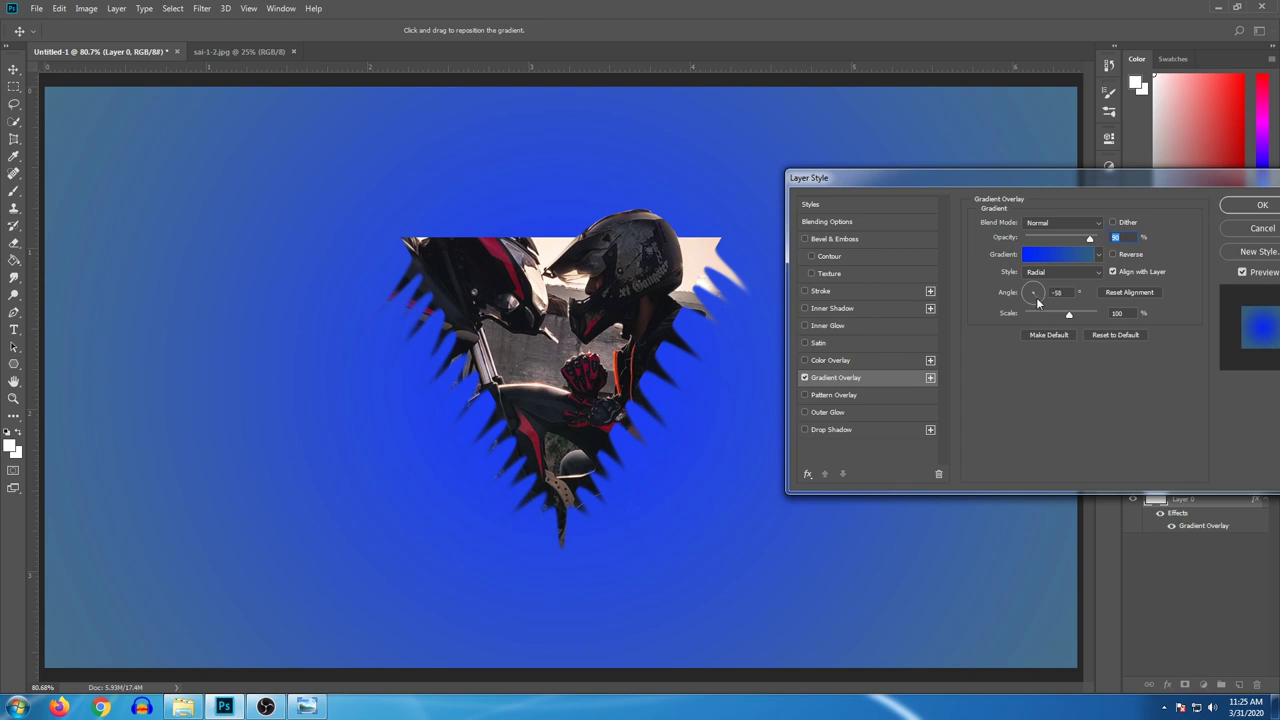
left_click_drag(1037, 303, 1033, 305)
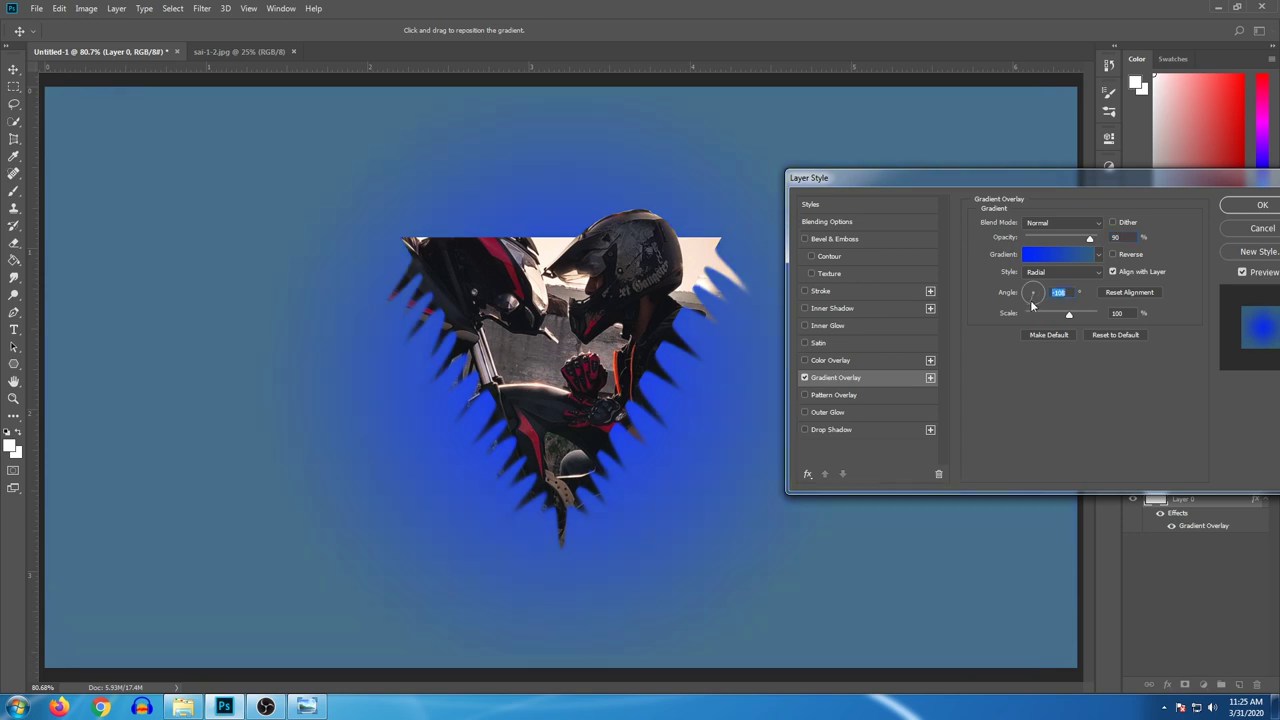
left_click_drag(1117, 183, 1083, 192)
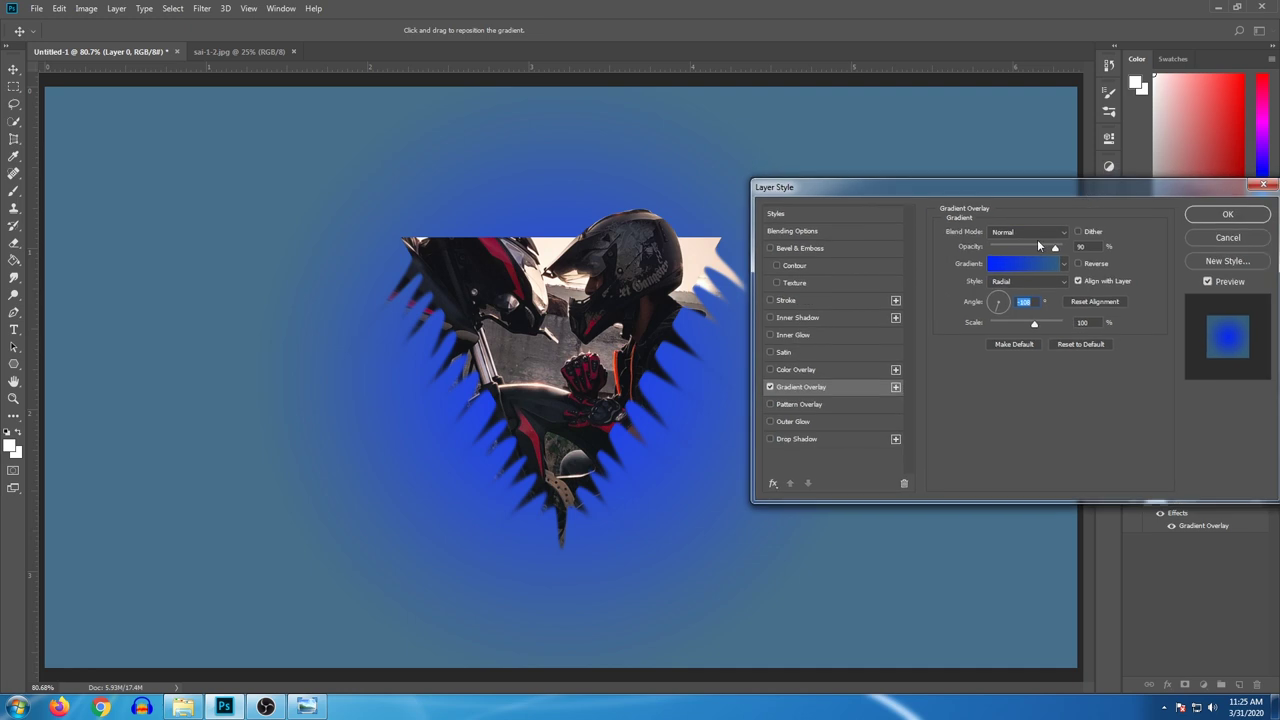
left_click(986, 300)
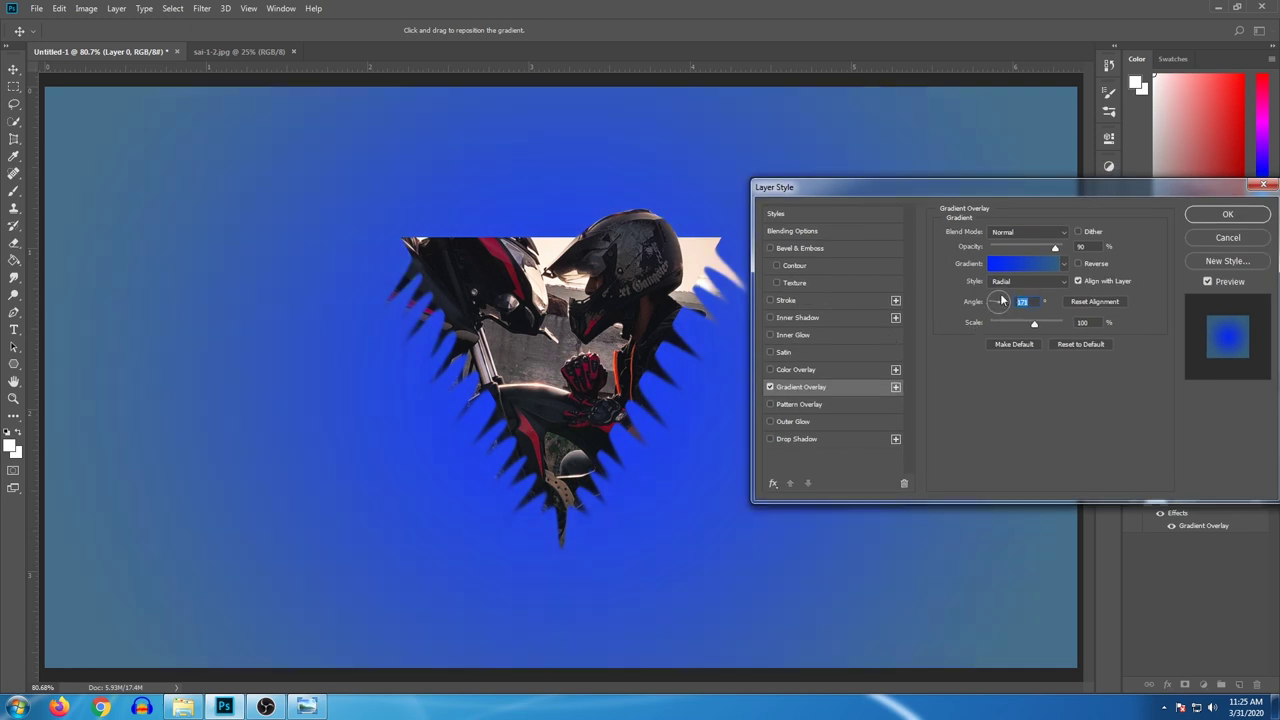
left_click_drag(1002, 300, 1006, 304)
Step: Change the right gradient stop to a lighter steel blue 417ba3 and apply the overlay to Layer 0
left_click(1027, 267)
left_click(1227, 481)
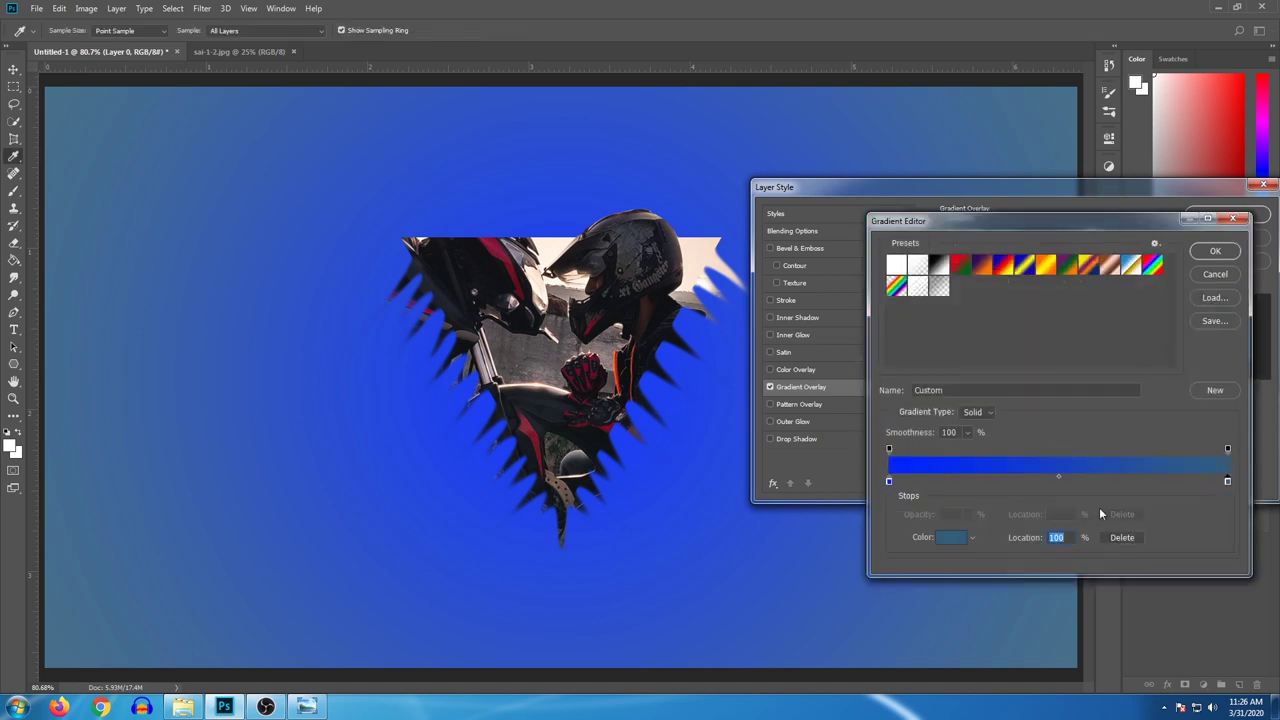
left_click(943, 537)
left_click(916, 431)
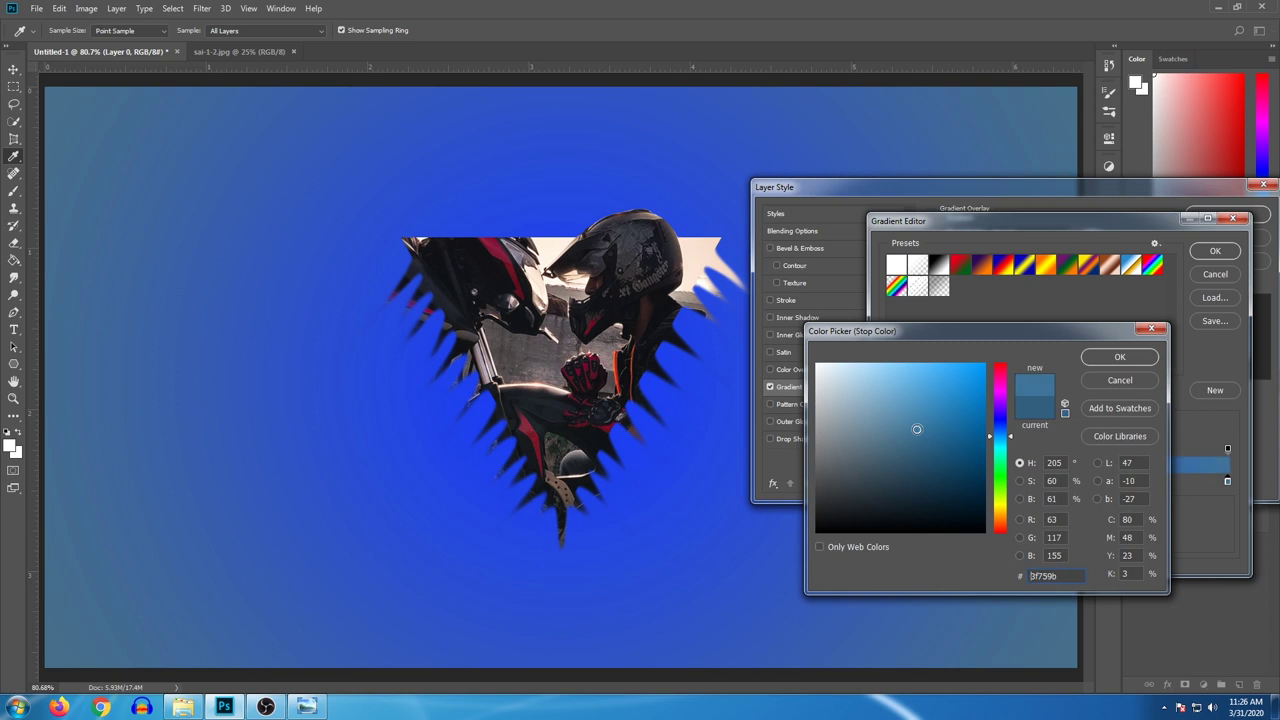
left_click_drag(916, 431, 930, 428)
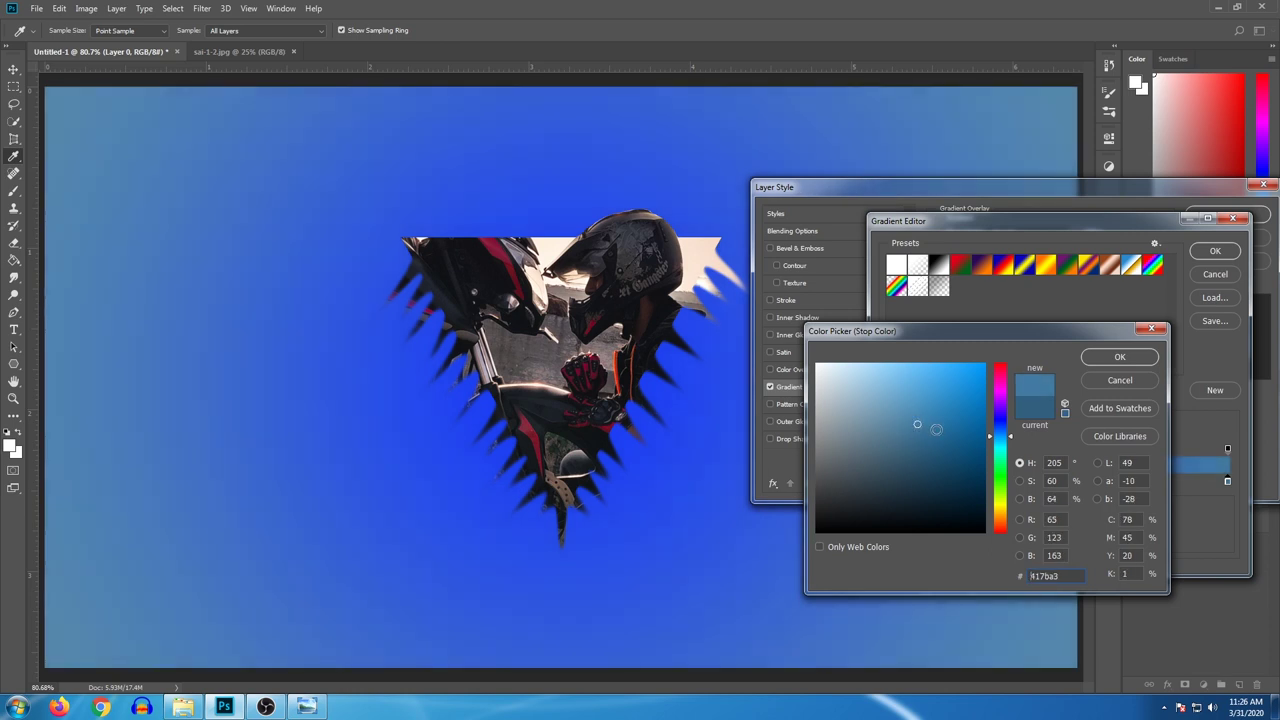
left_click(1115, 358)
left_click(1215, 250)
left_click(1226, 213)
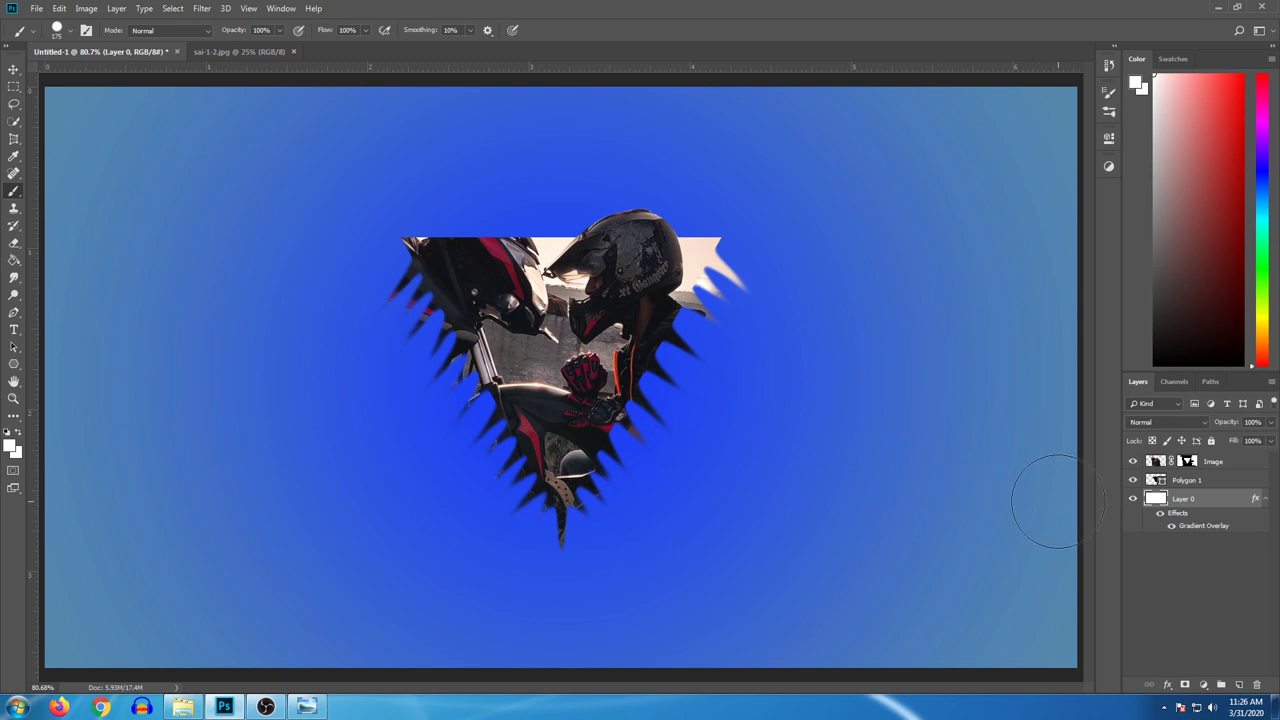
Step: Enable a Drop Shadow in the Polygon 1 layer's style settings
left_click(1229, 484)
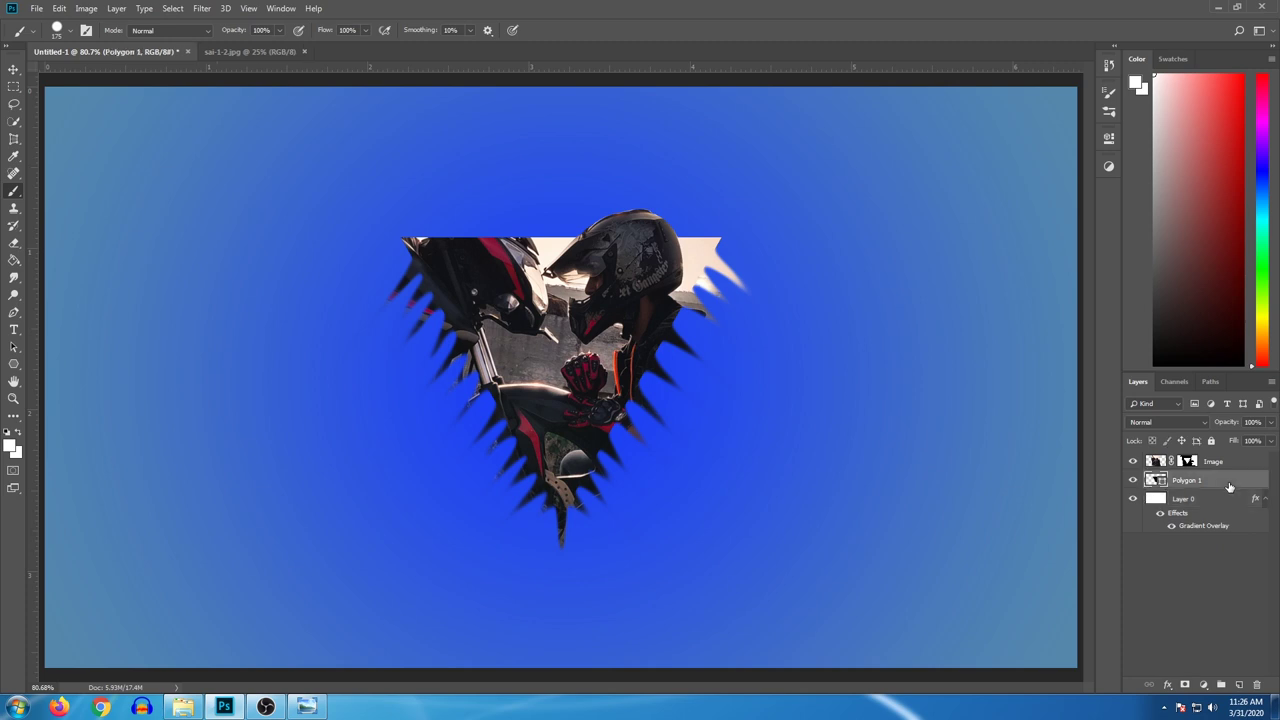
double_click(1229, 484)
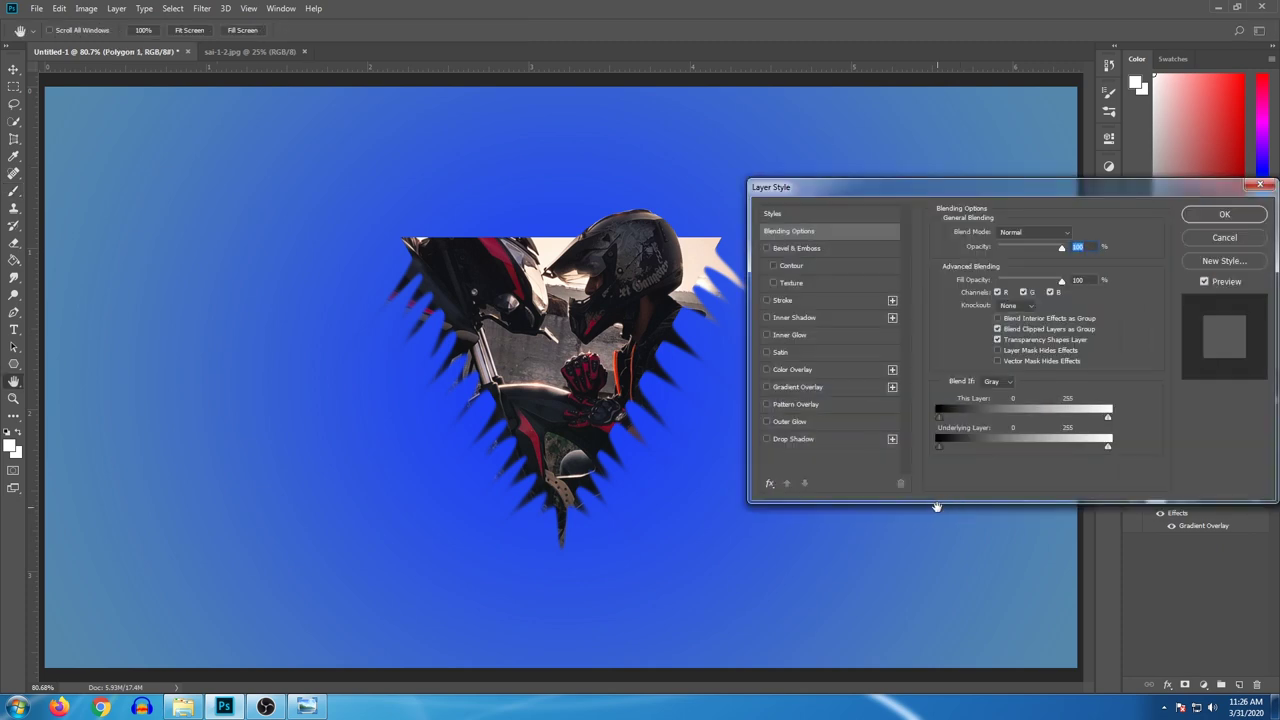
left_click(777, 439)
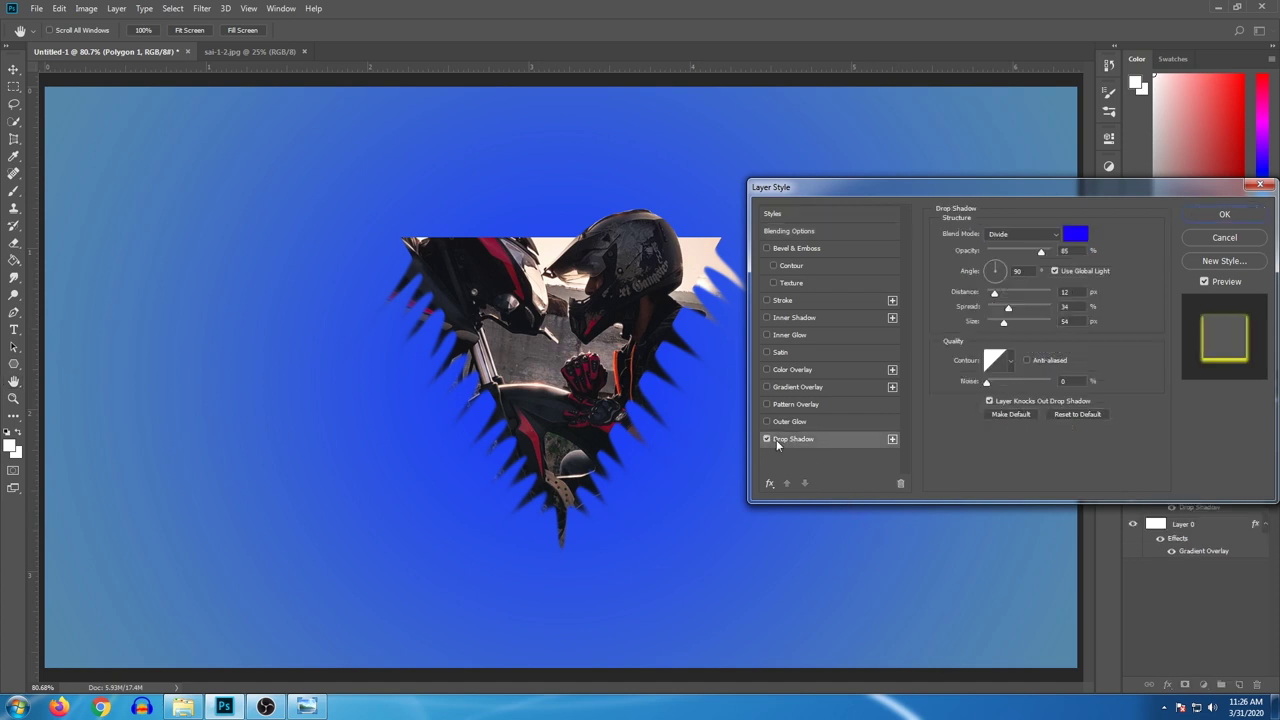
left_click(1025, 236)
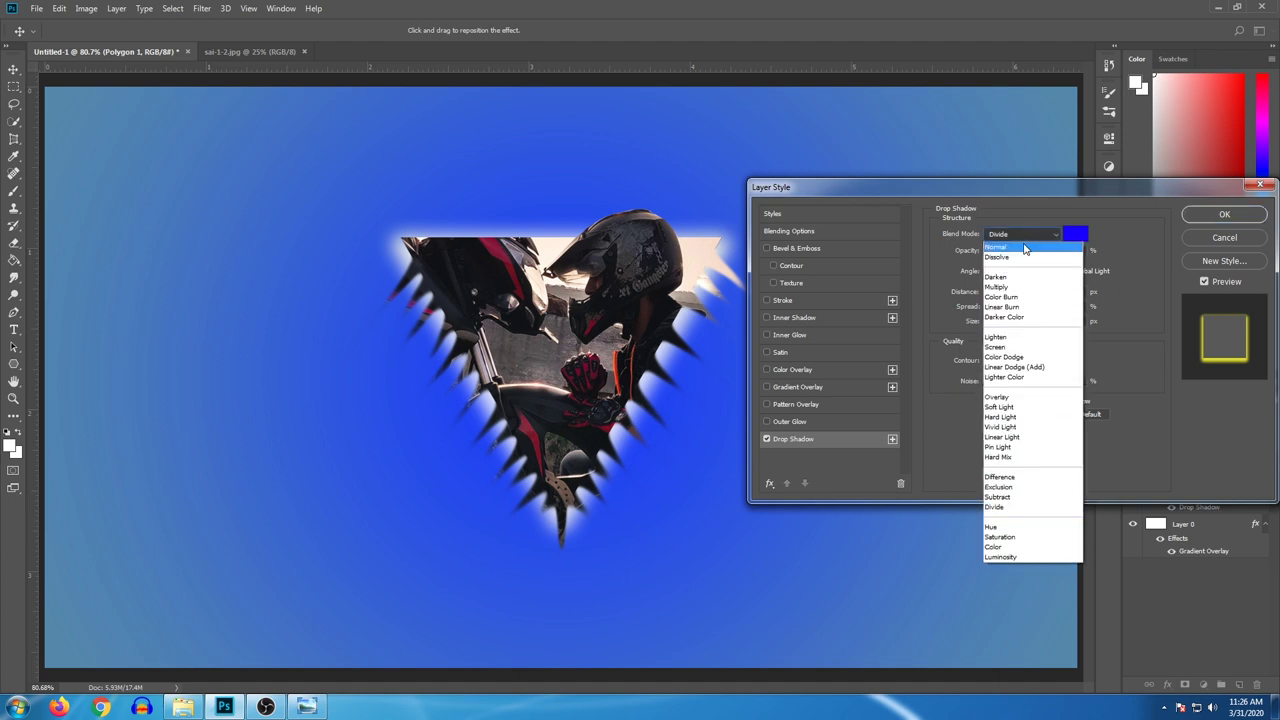
Step: Set the shadow blend mode to Normal and change the shadow colour to magenta ff04fc
left_click(1025, 247)
left_click(1075, 233)
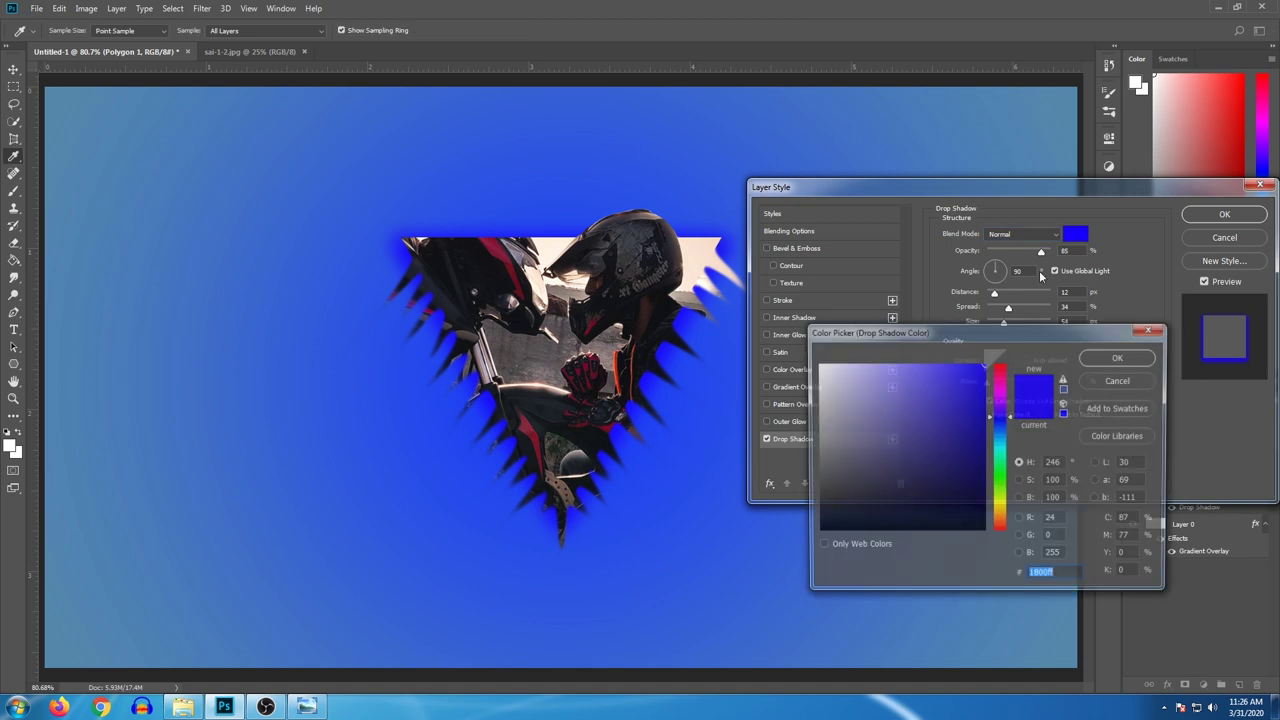
left_click_drag(937, 394, 817, 531)
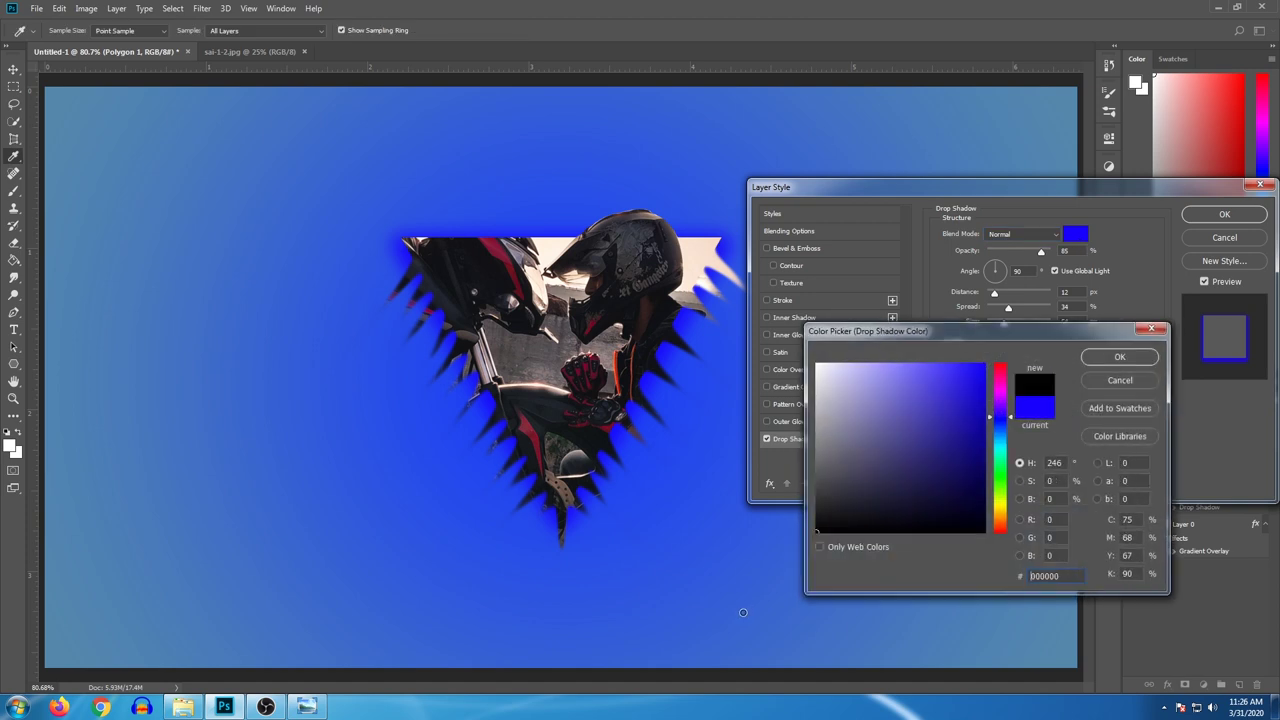
left_click(1122, 357)
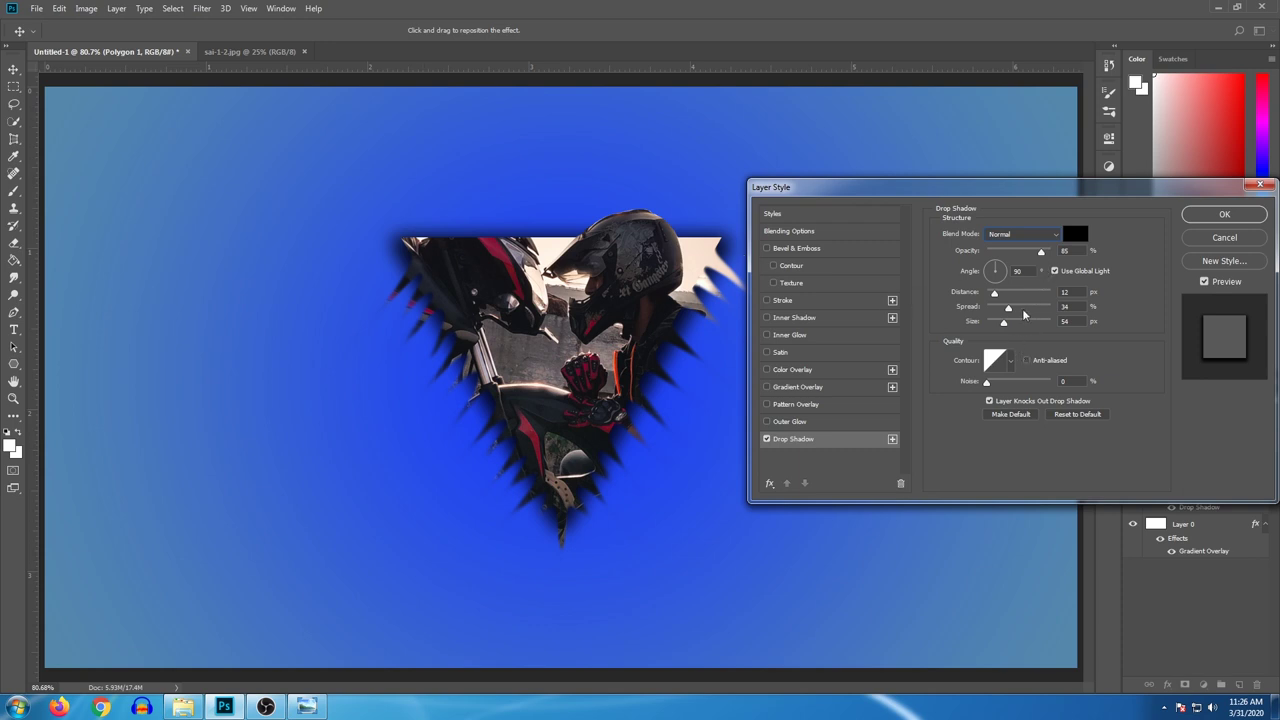
left_click(1075, 233)
left_click(998, 427)
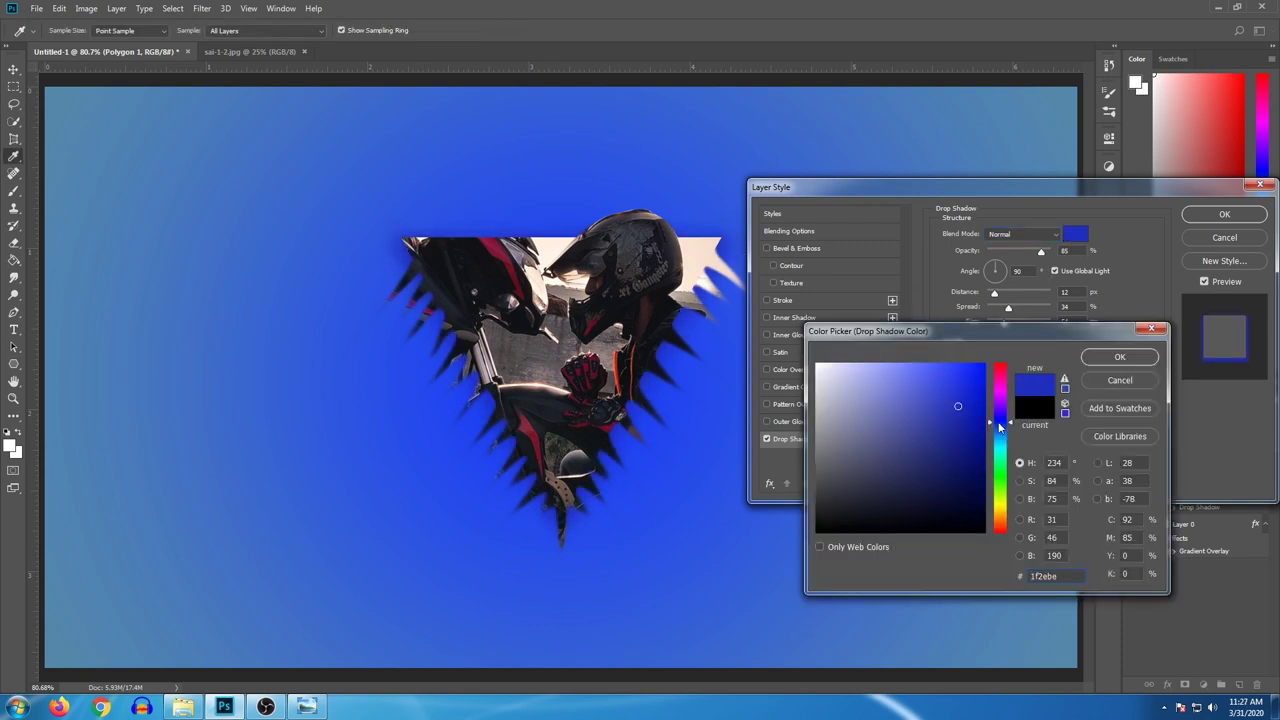
left_click_drag(1000, 427, 950, 370)
left_click_drag(999, 405, 1000, 391)
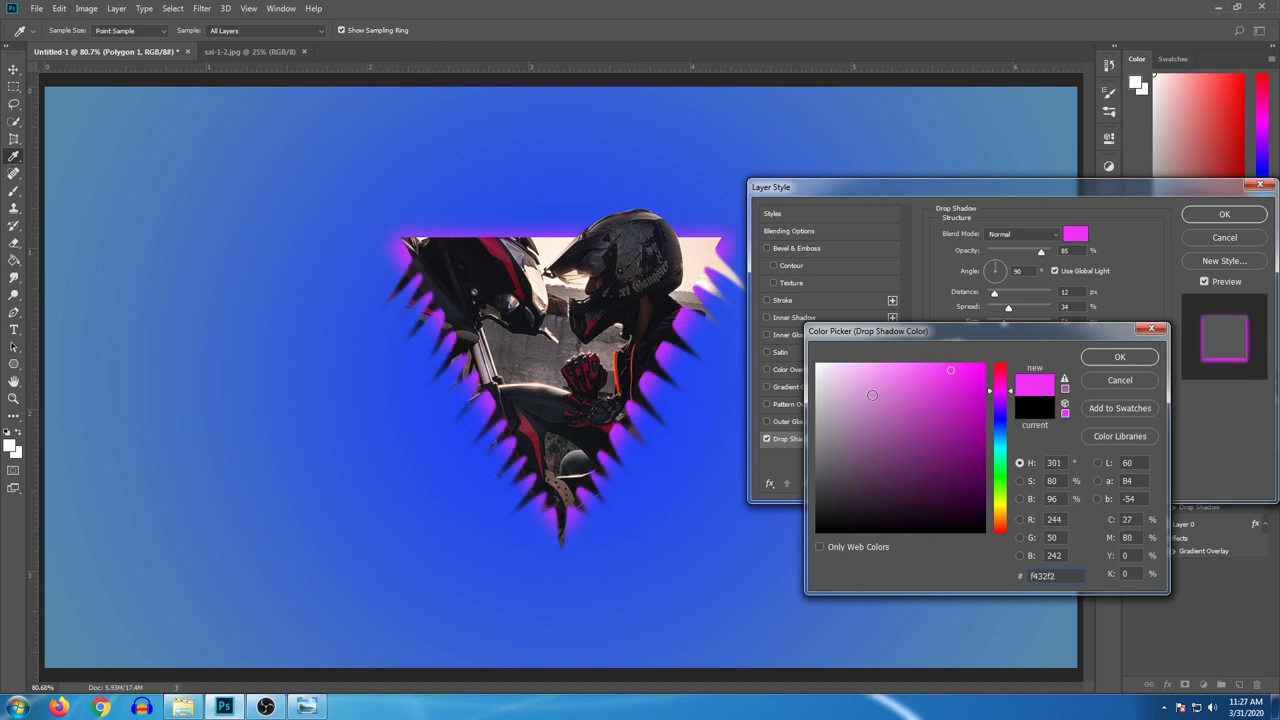
left_click_drag(975, 382, 991, 343)
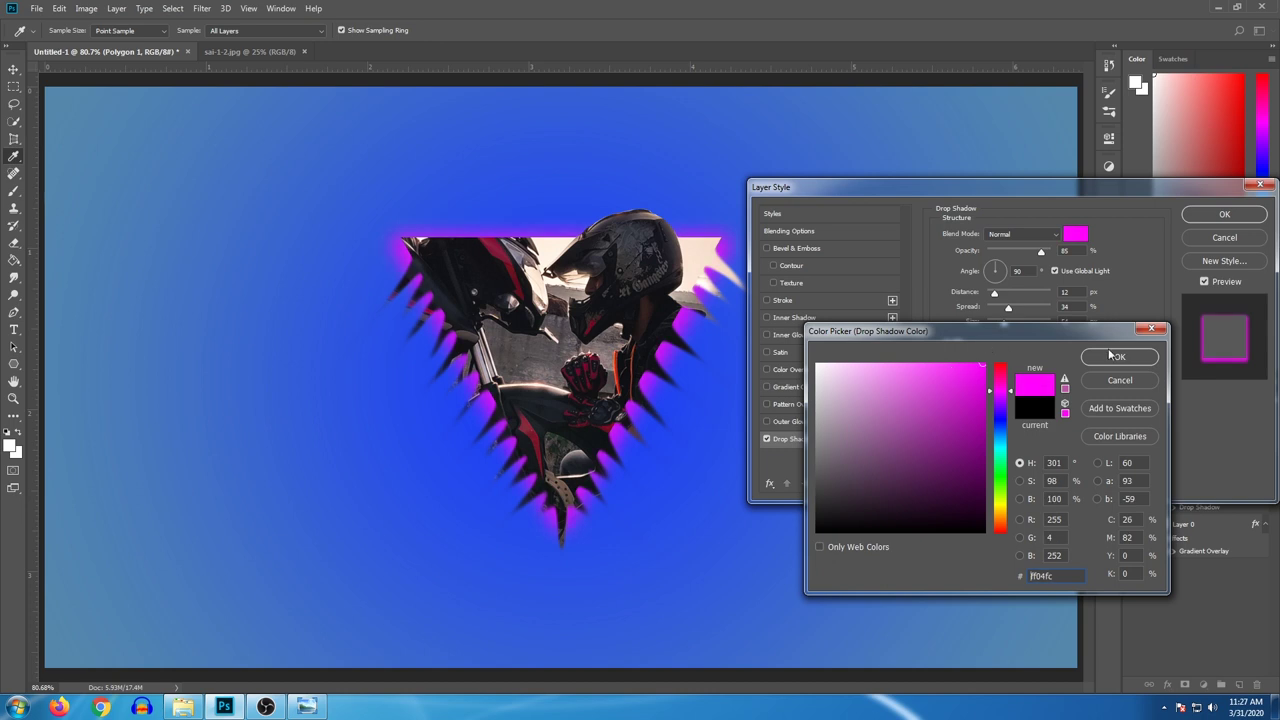
left_click(1109, 355)
Step: Try Hard Light, then settle on the Divide blend mode for the shadow
left_click(1044, 238)
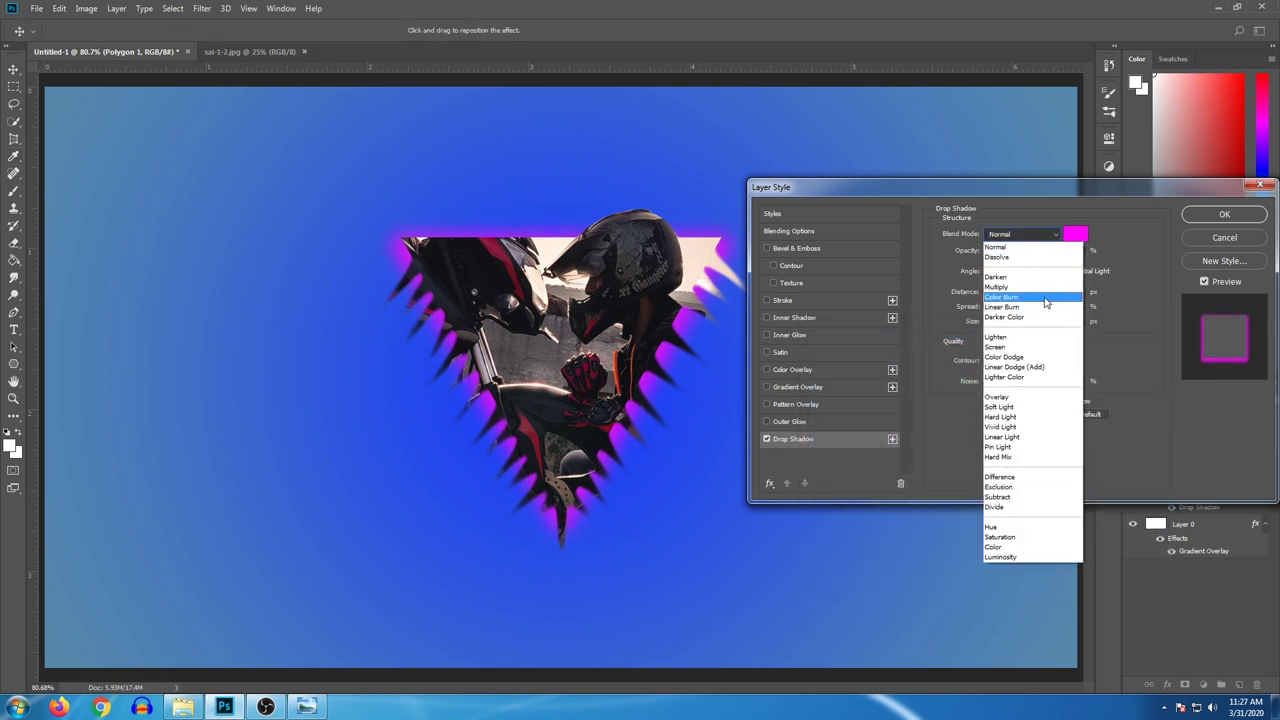
left_click(1007, 234)
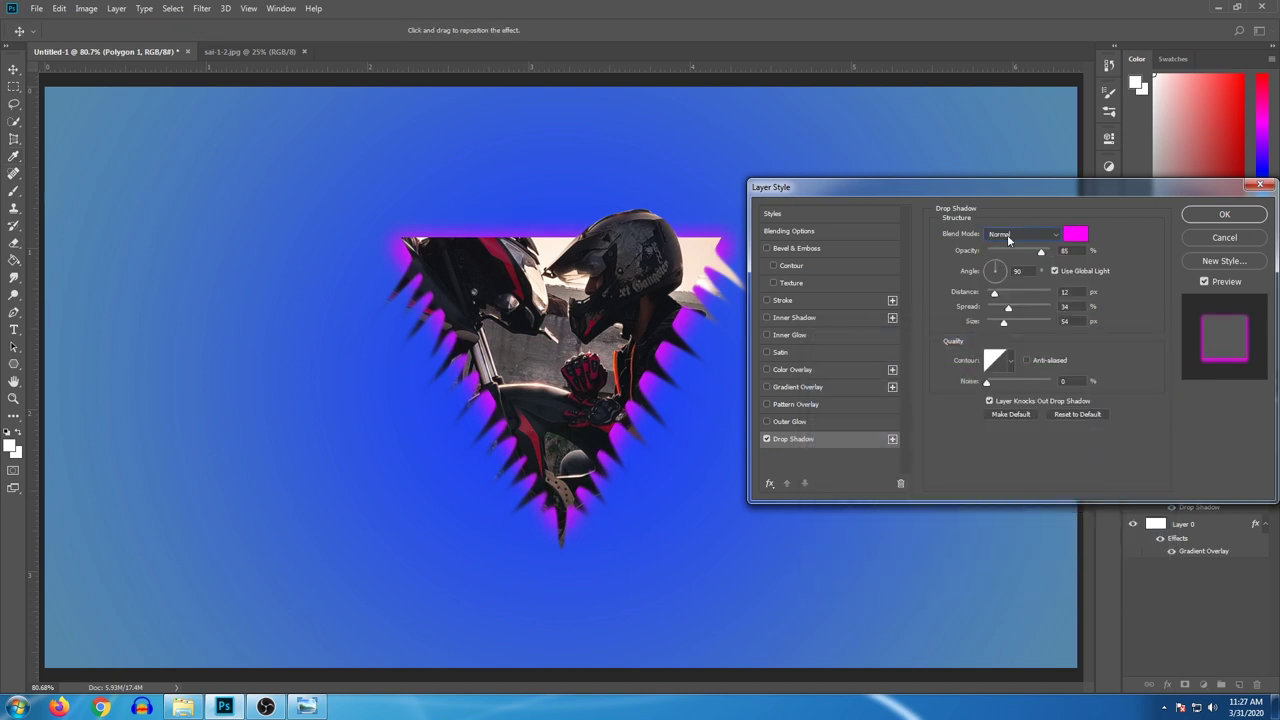
left_click(1007, 234)
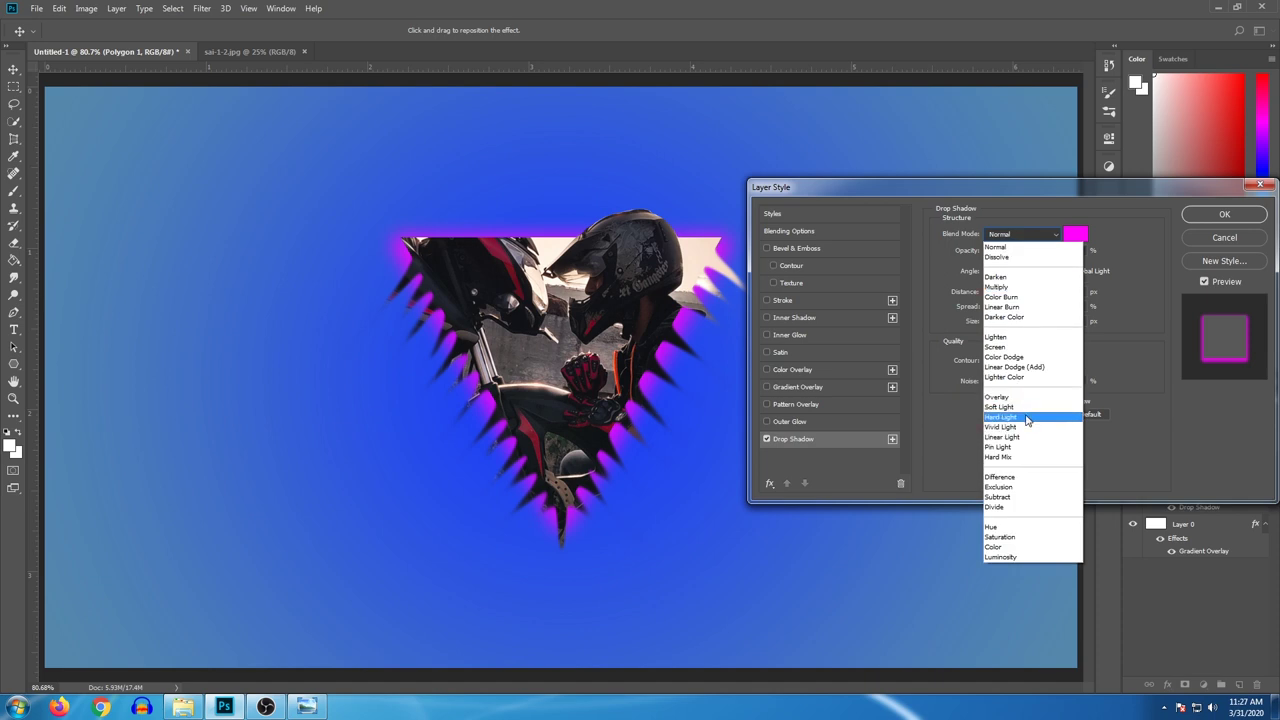
left_click(1026, 418)
left_click(1010, 240)
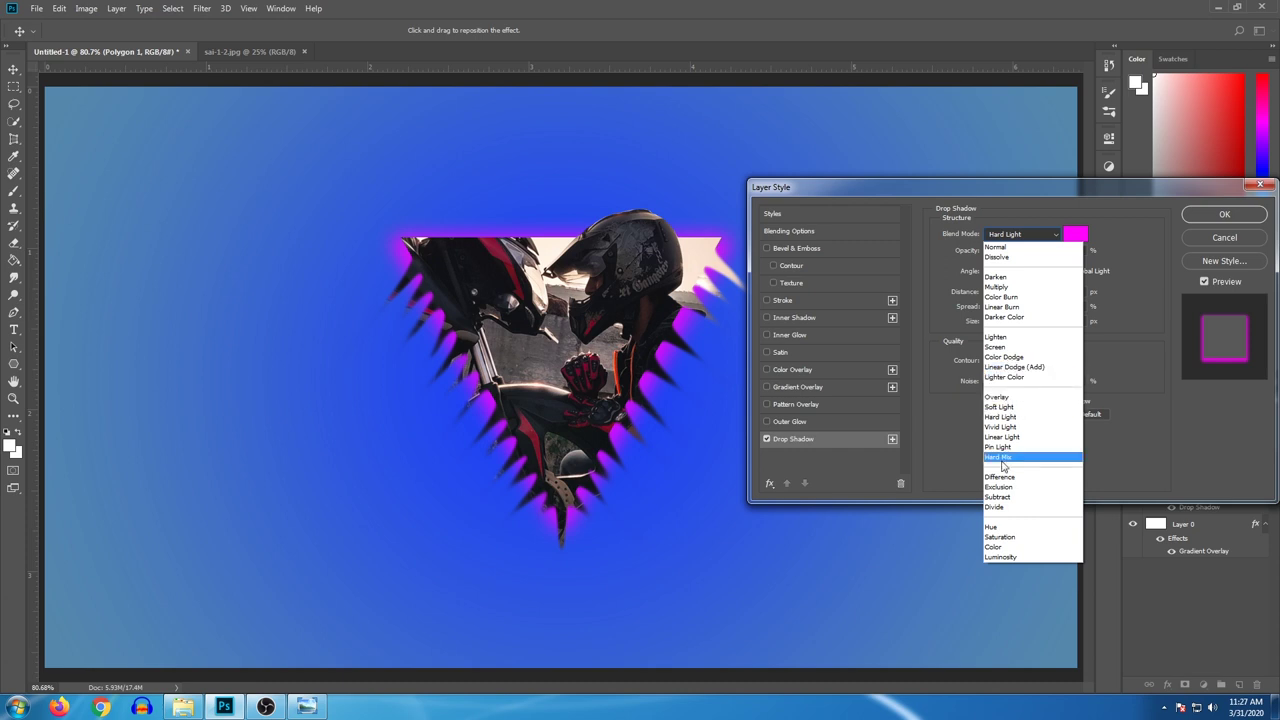
left_click(996, 506)
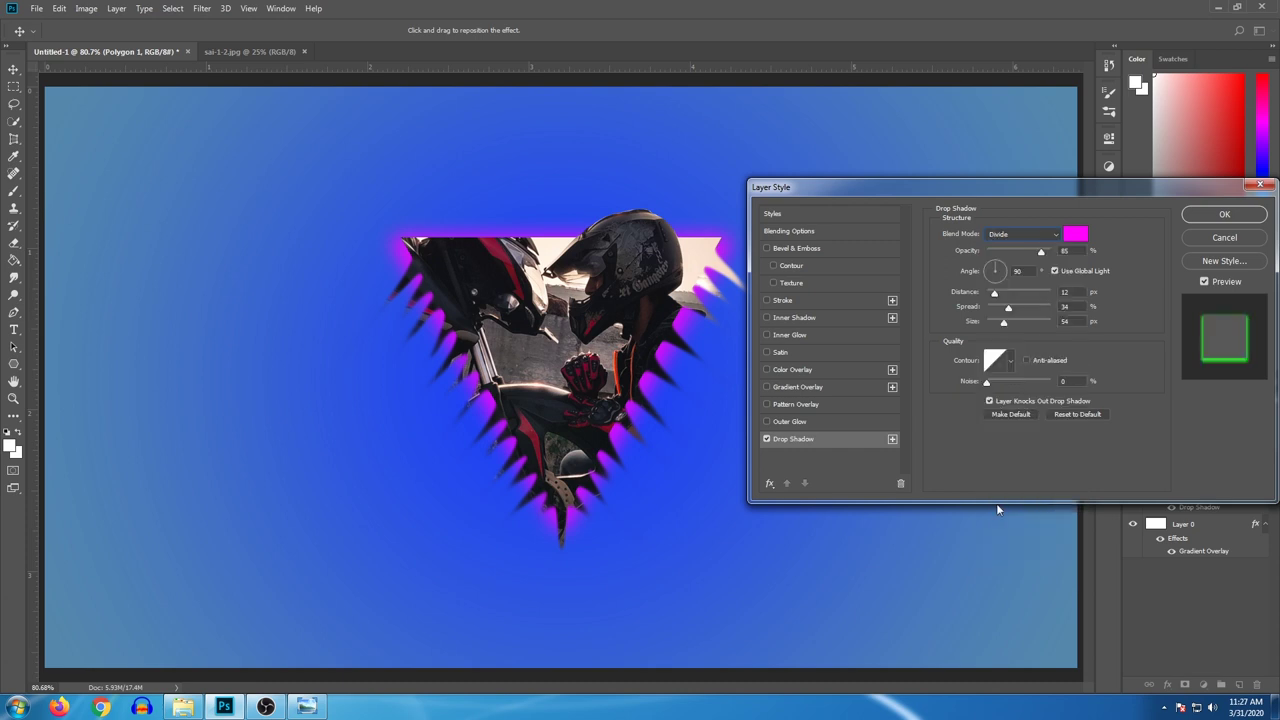
Step: Try a blue shadow colour, then return to magenta with Normal blending
left_click(1077, 234)
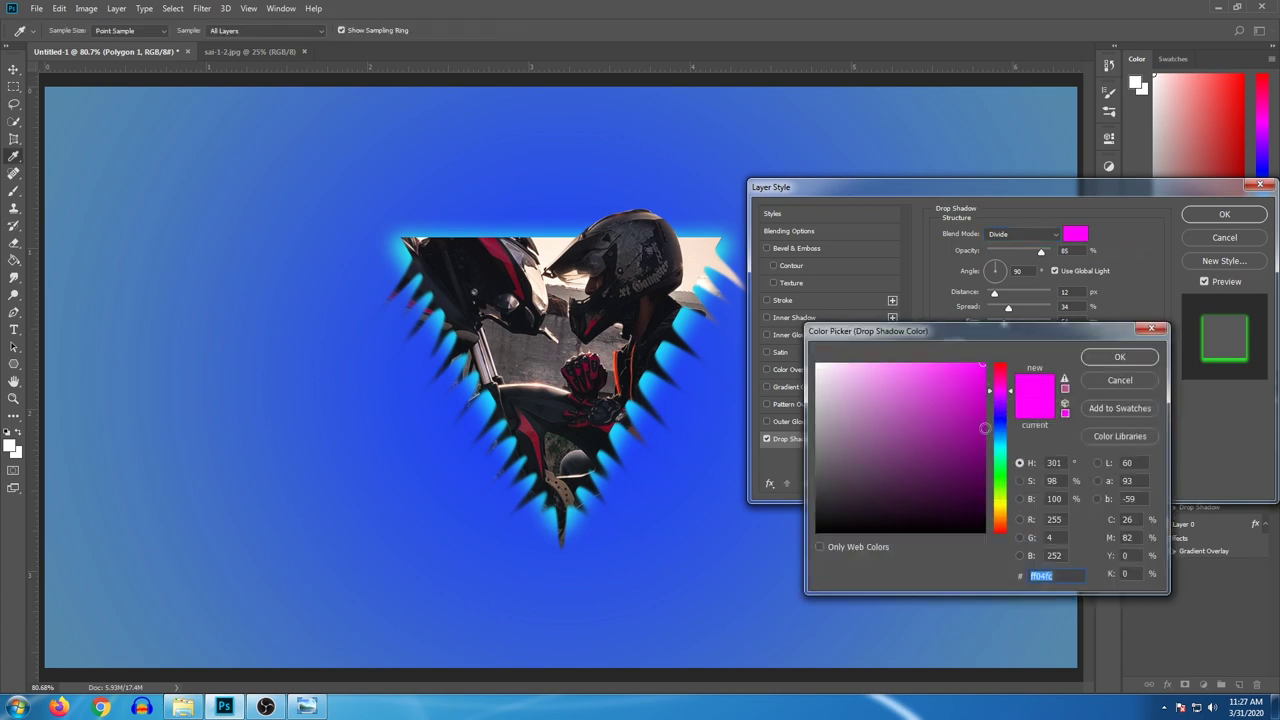
left_click(998, 427)
left_click(979, 364)
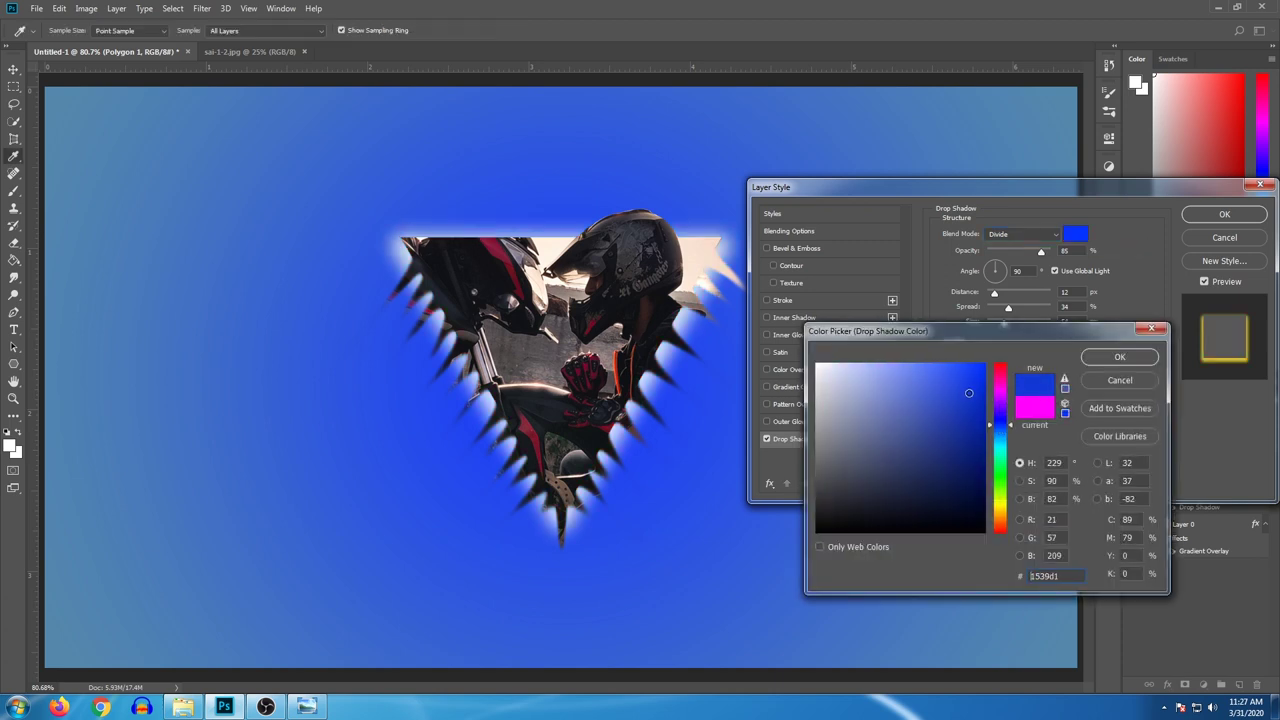
left_click_drag(1008, 450, 998, 425)
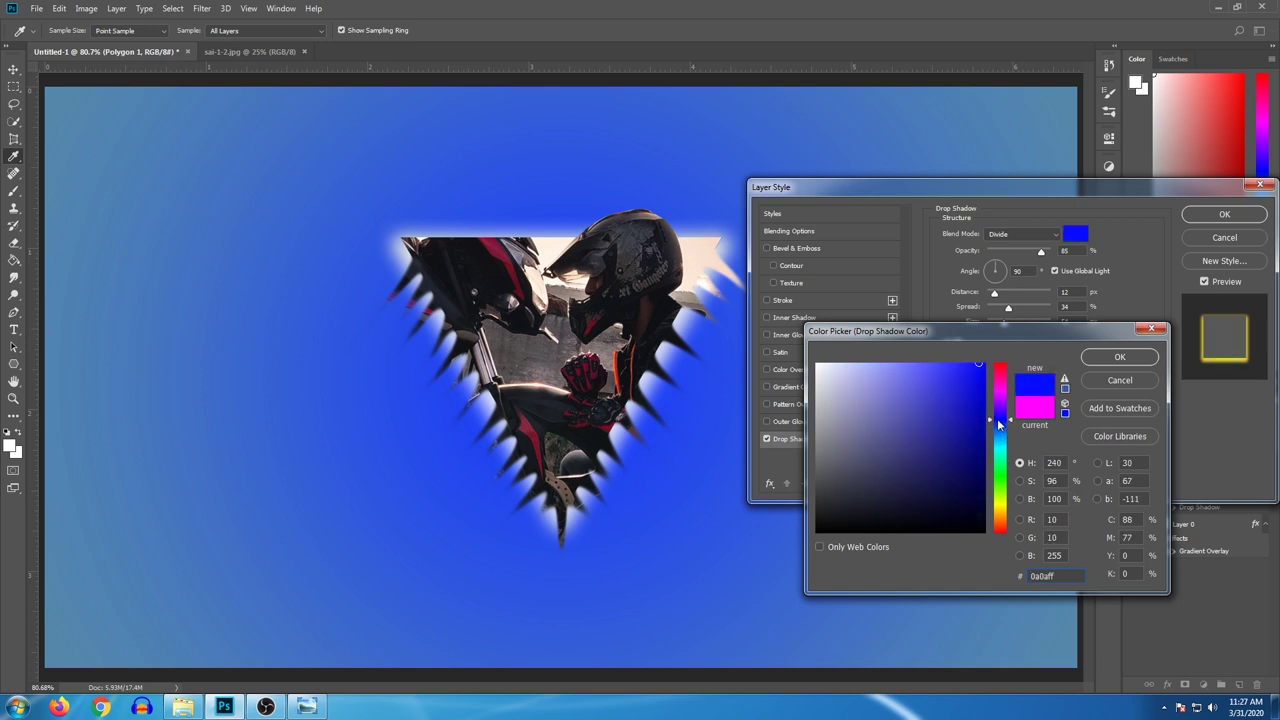
left_click(1118, 357)
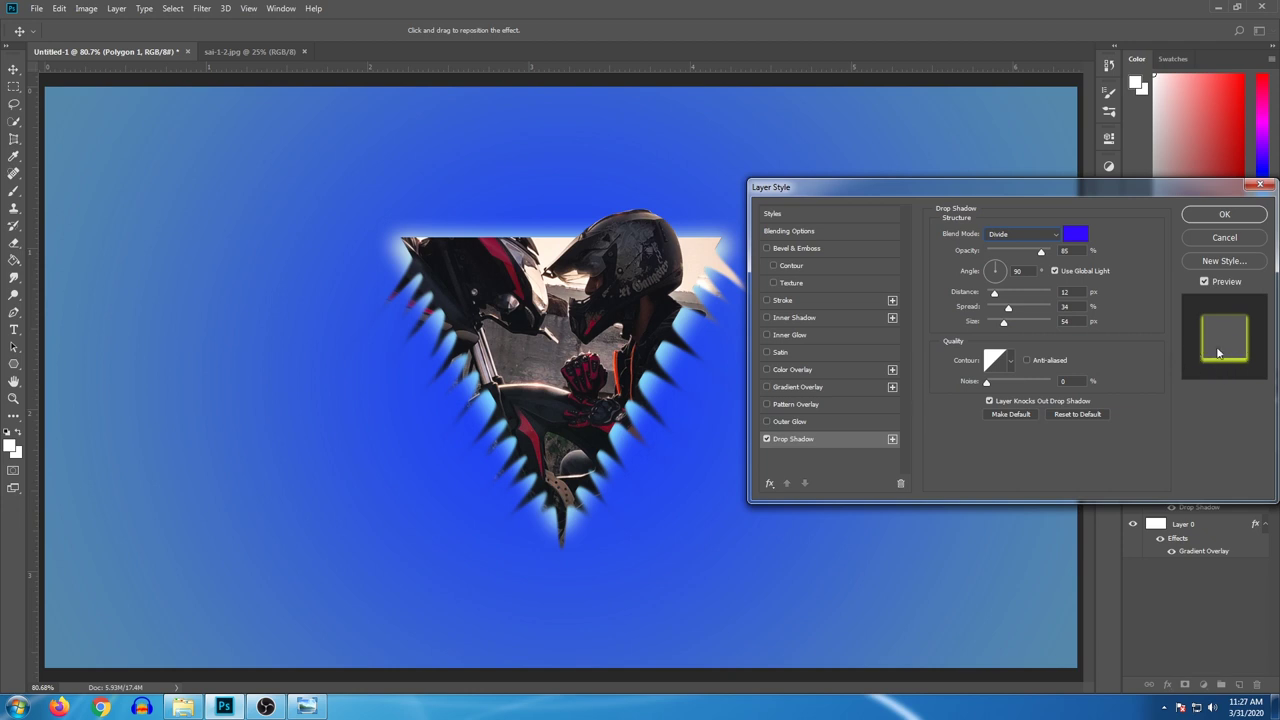
left_click(1024, 233)
left_click(1075, 233)
left_click(1108, 358)
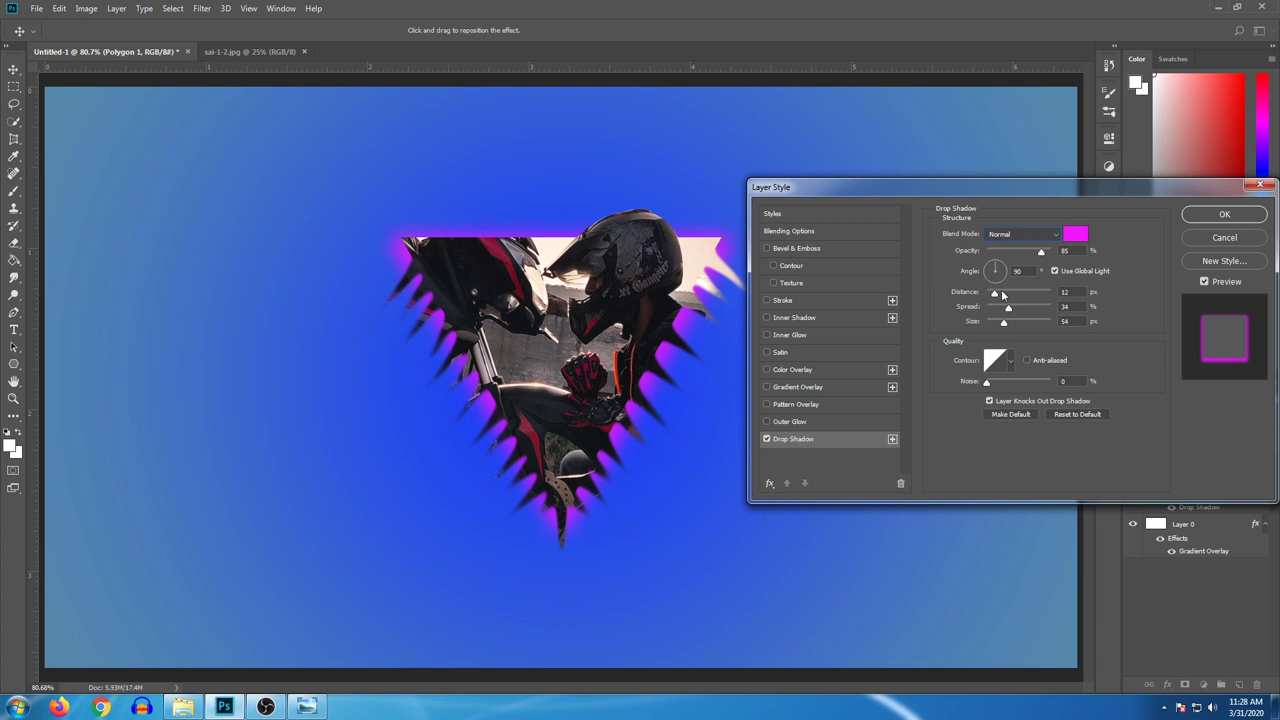
Step: Tune the shadow to about 71% opacity, greater distance and 44% spread, comparing it on and off
left_click_drag(1041, 252, 1040, 255)
left_click_drag(994, 294, 1009, 321)
left_click_drag(994, 294, 998, 296)
left_click_drag(1009, 308, 1014, 311)
left_click(767, 439)
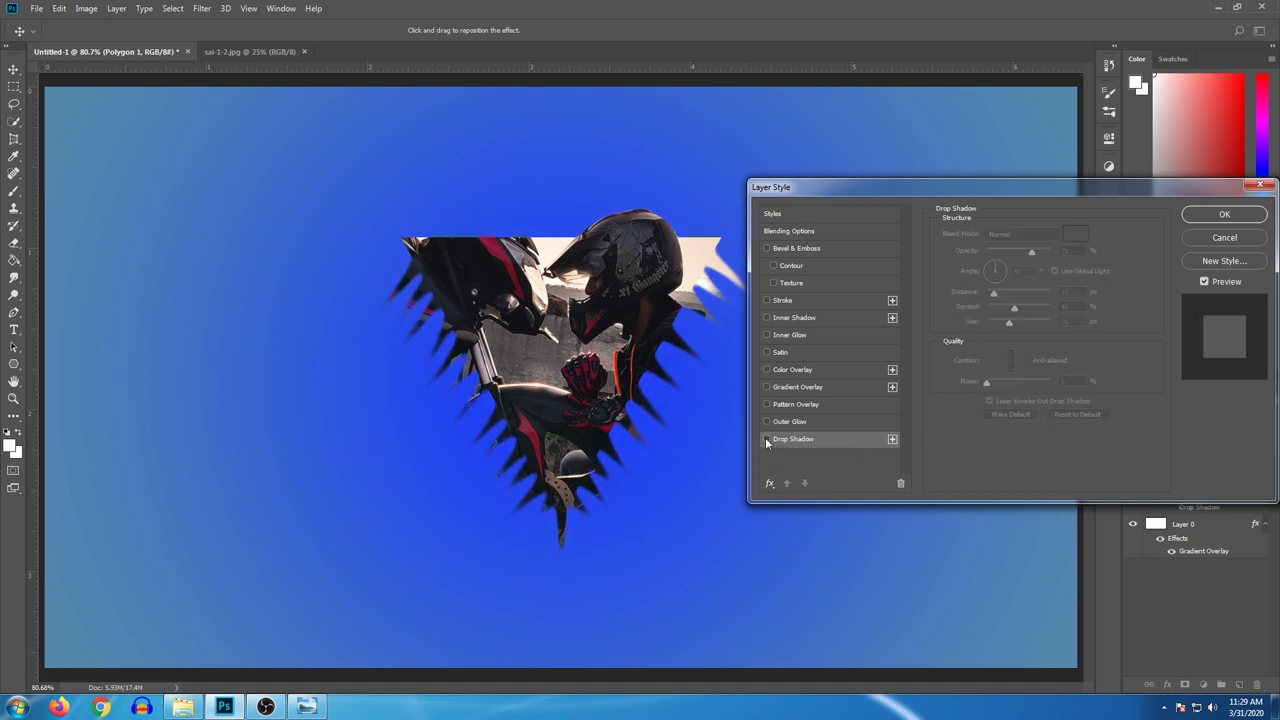
left_click(767, 439)
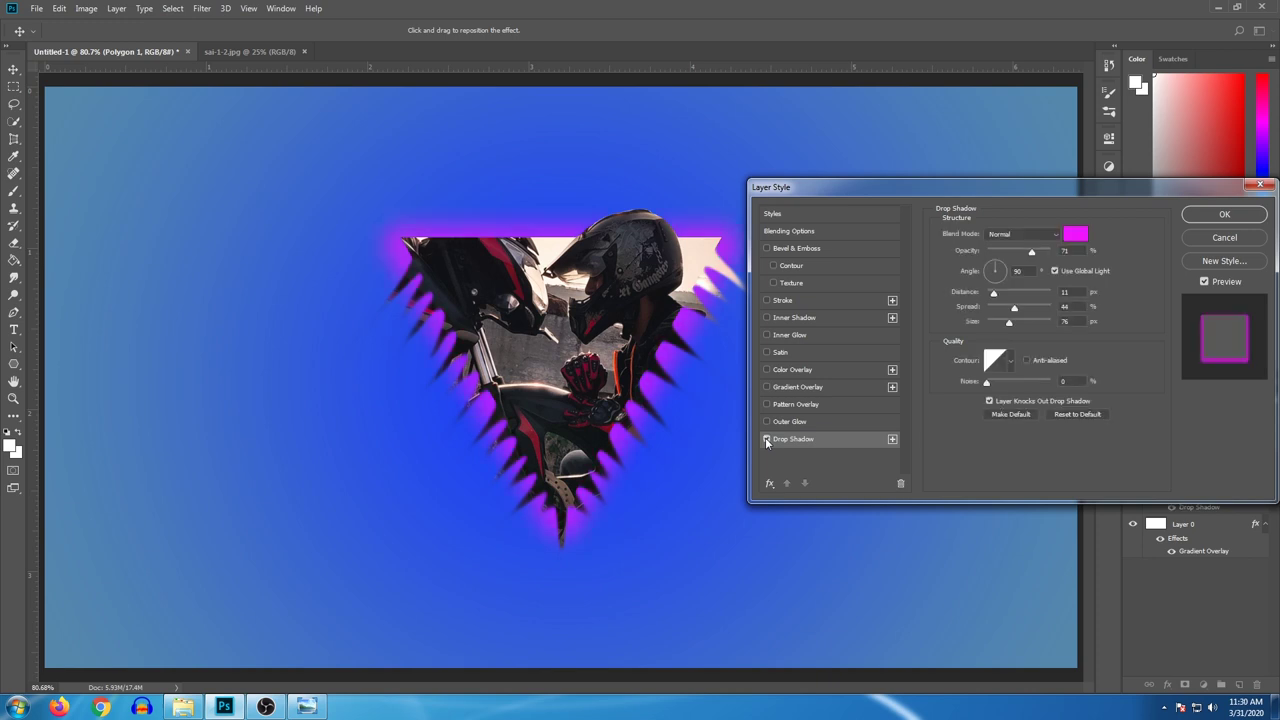
left_click(767, 439)
left_click(767, 439)
left_click(1224, 215)
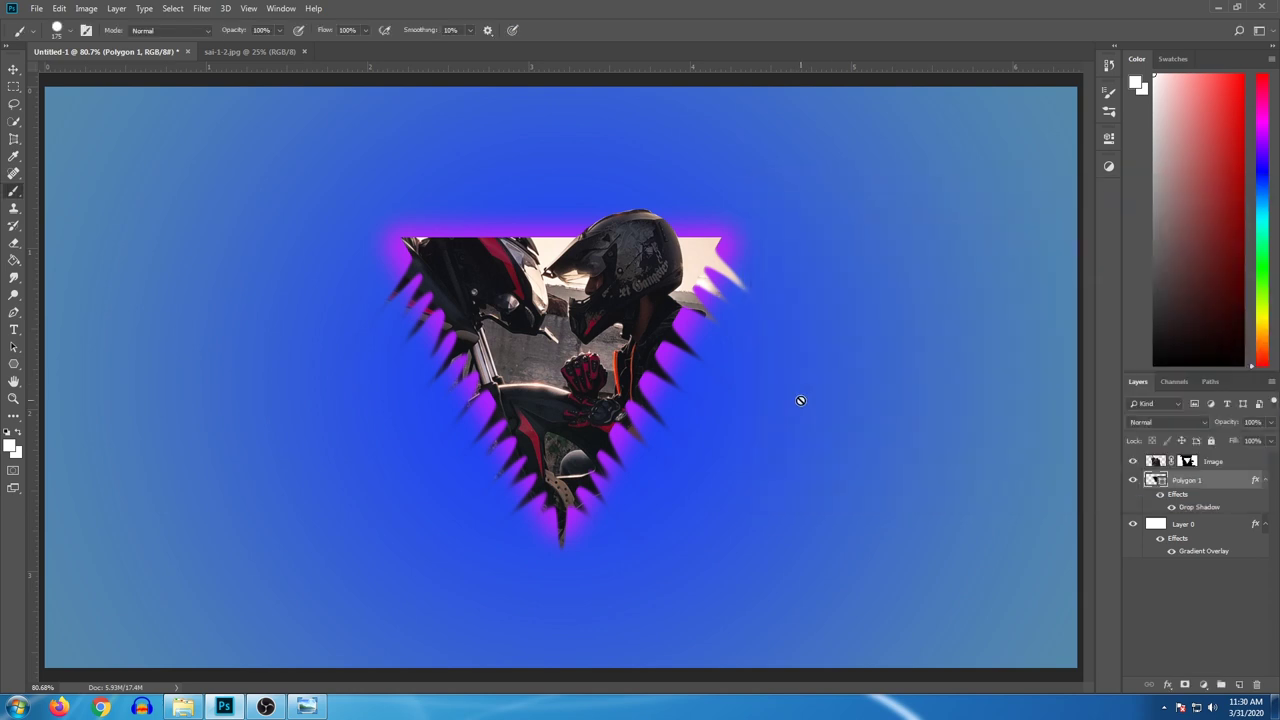
scroll(801, 398, "down", 2)
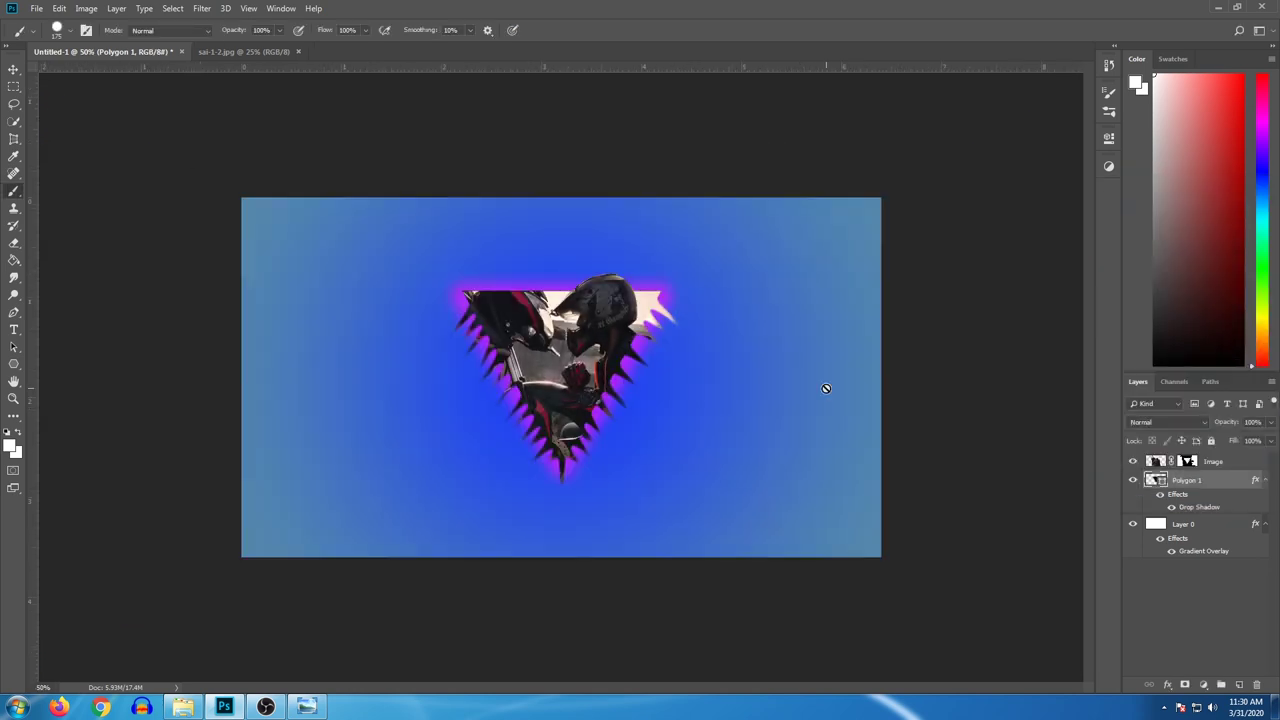
key("v")
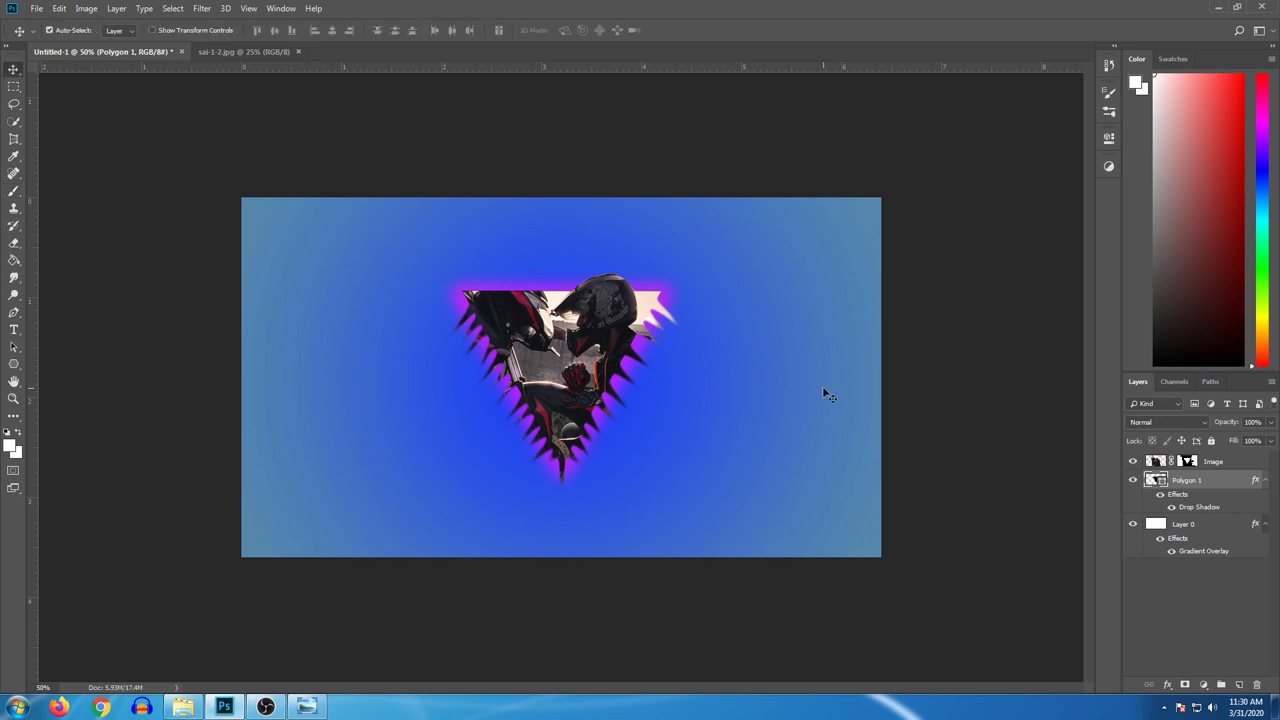